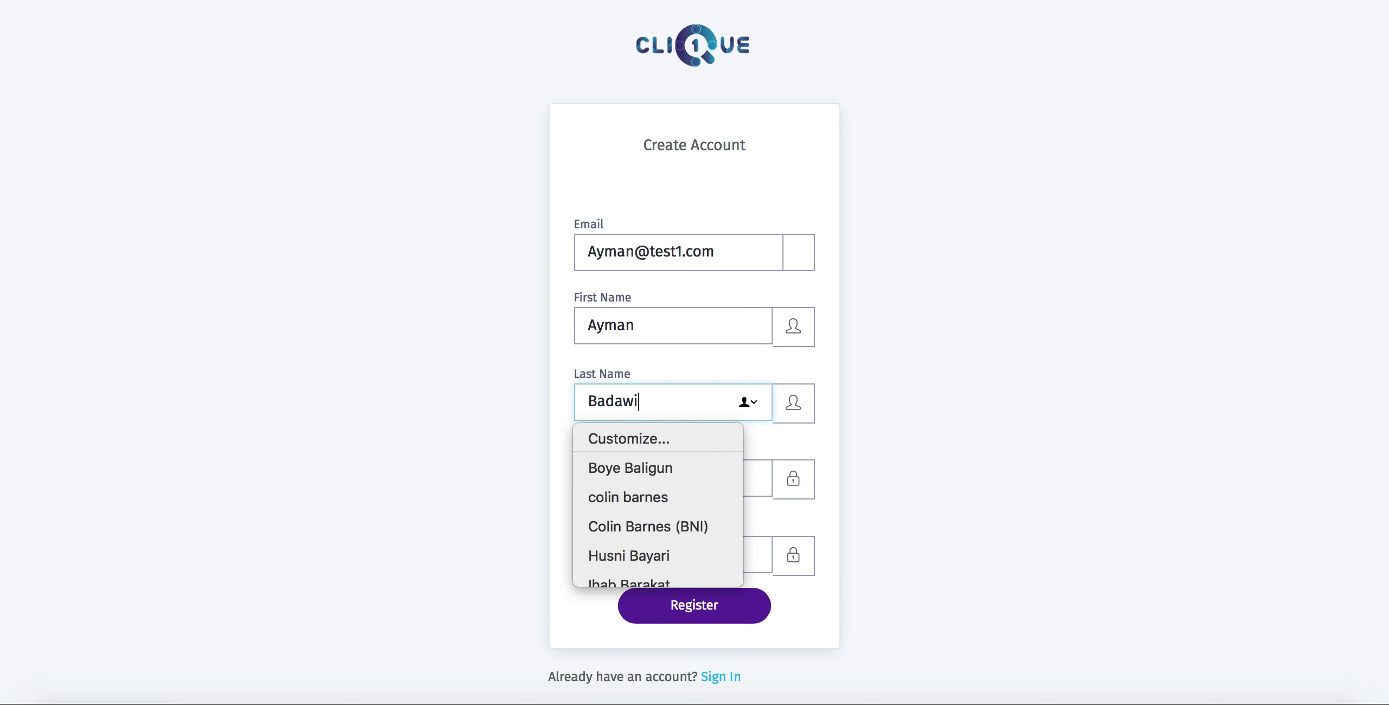
- Enter and confirm the account password, register the account, and save the password in Safari
{"action": "left_click", "coordinate": [601, 487]}
{"action": "type", "text": "12345678"}
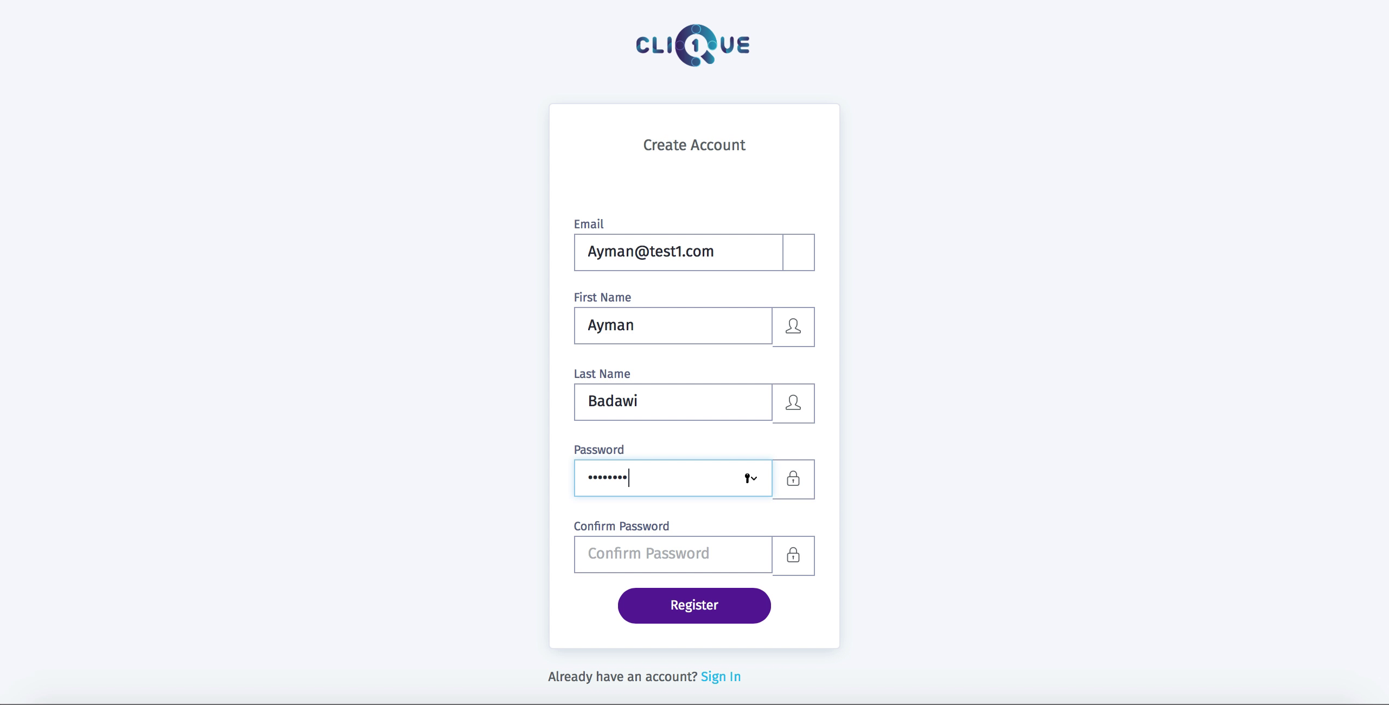
{"action": "left_click", "coordinate": [613, 551]}
{"action": "type", "text": "12345678"}
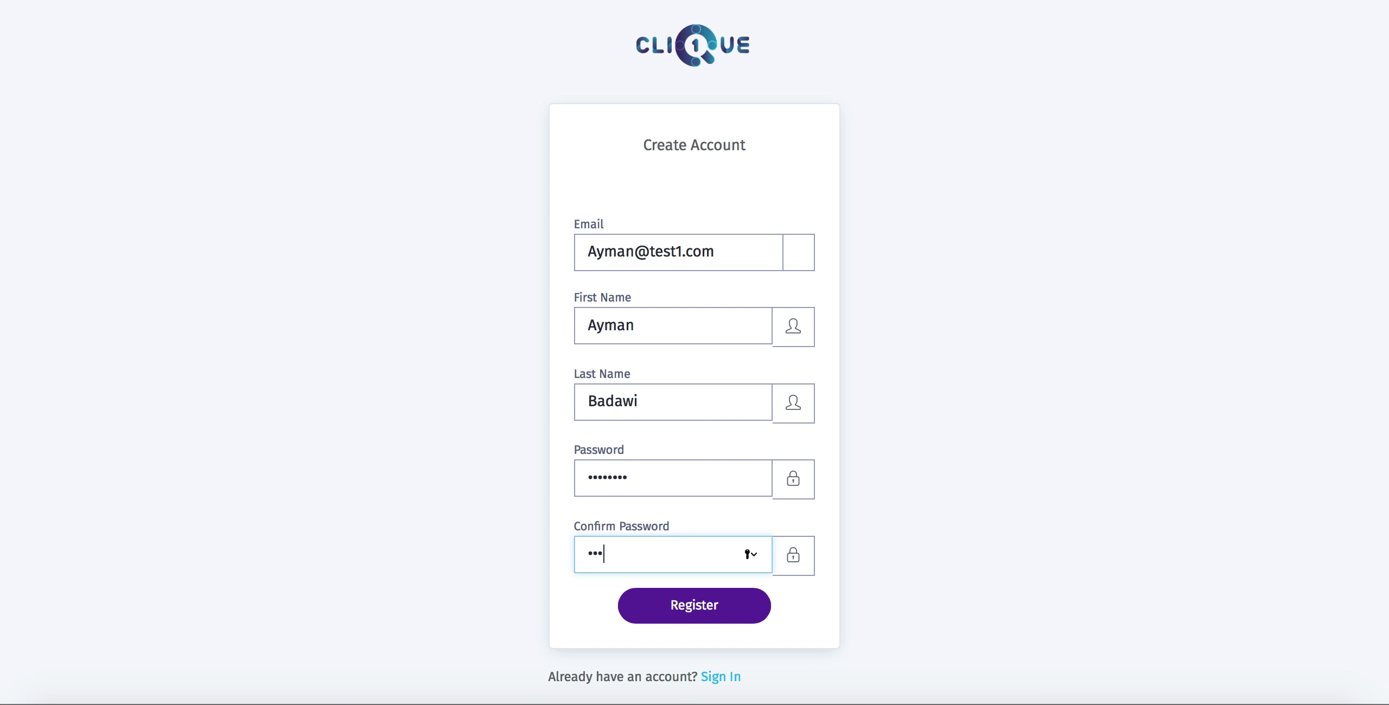
{"action": "left_click", "coordinate": [720, 607]}
{"action": "left_click", "coordinate": [854, 130]}
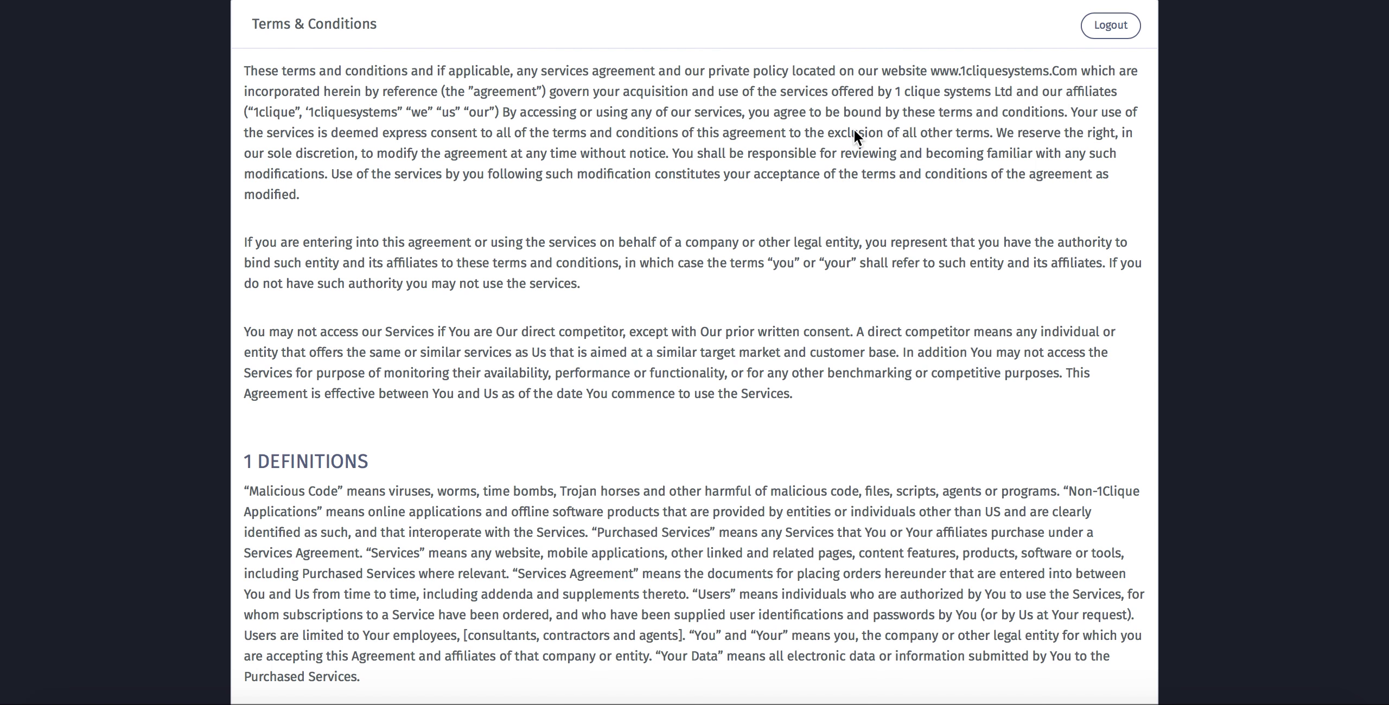
- Accept the Terms & Conditions agreement and continue to the Company Identity step
{"action": "scroll", "coordinate": [560, 297], "scroll_direction": "down", "scroll_amount": 20}
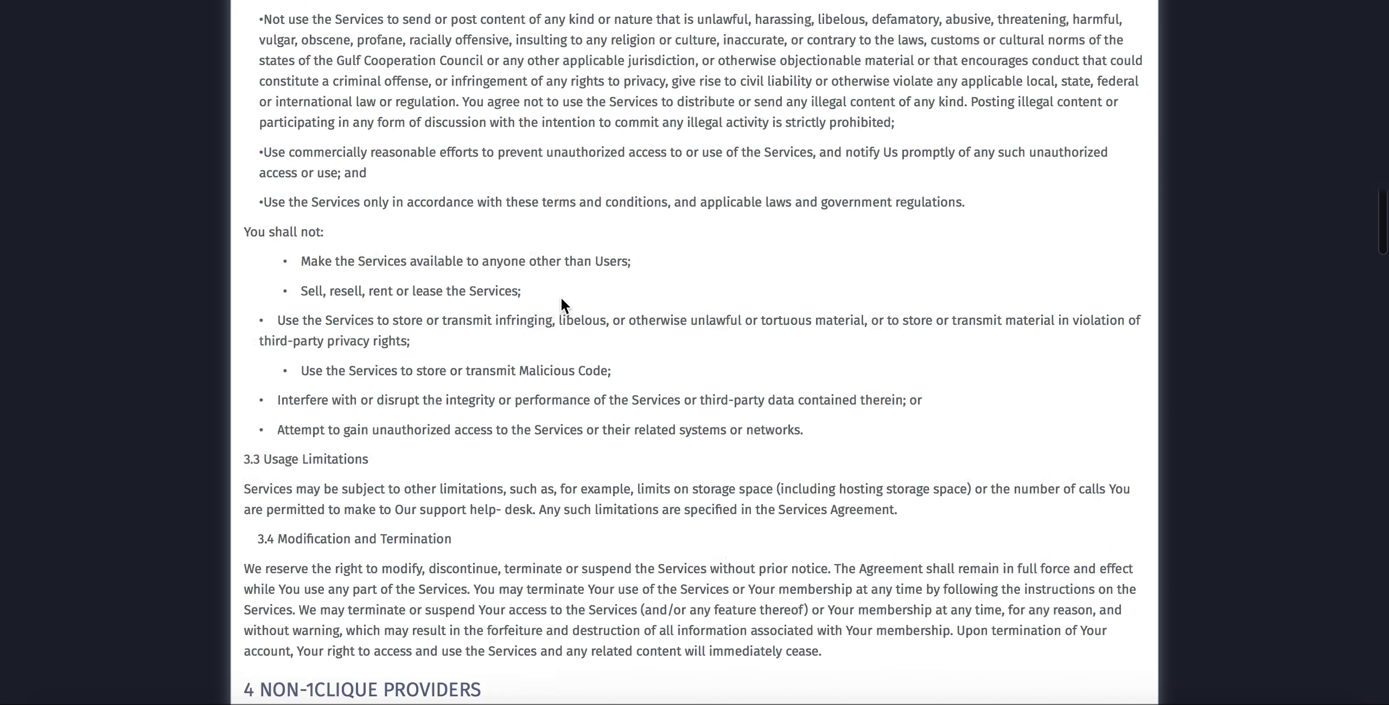
{"action": "left_click", "coordinate": [254, 658]}
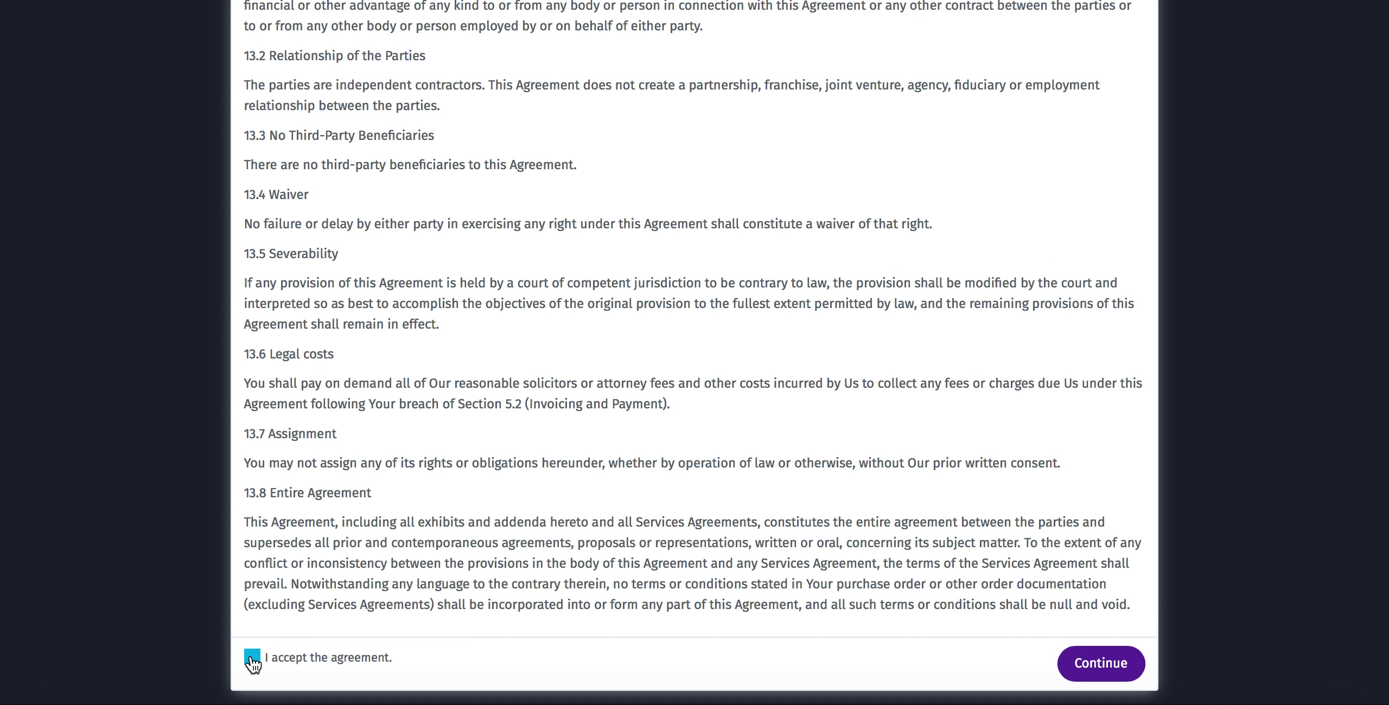
{"action": "left_click", "coordinate": [1104, 664]}
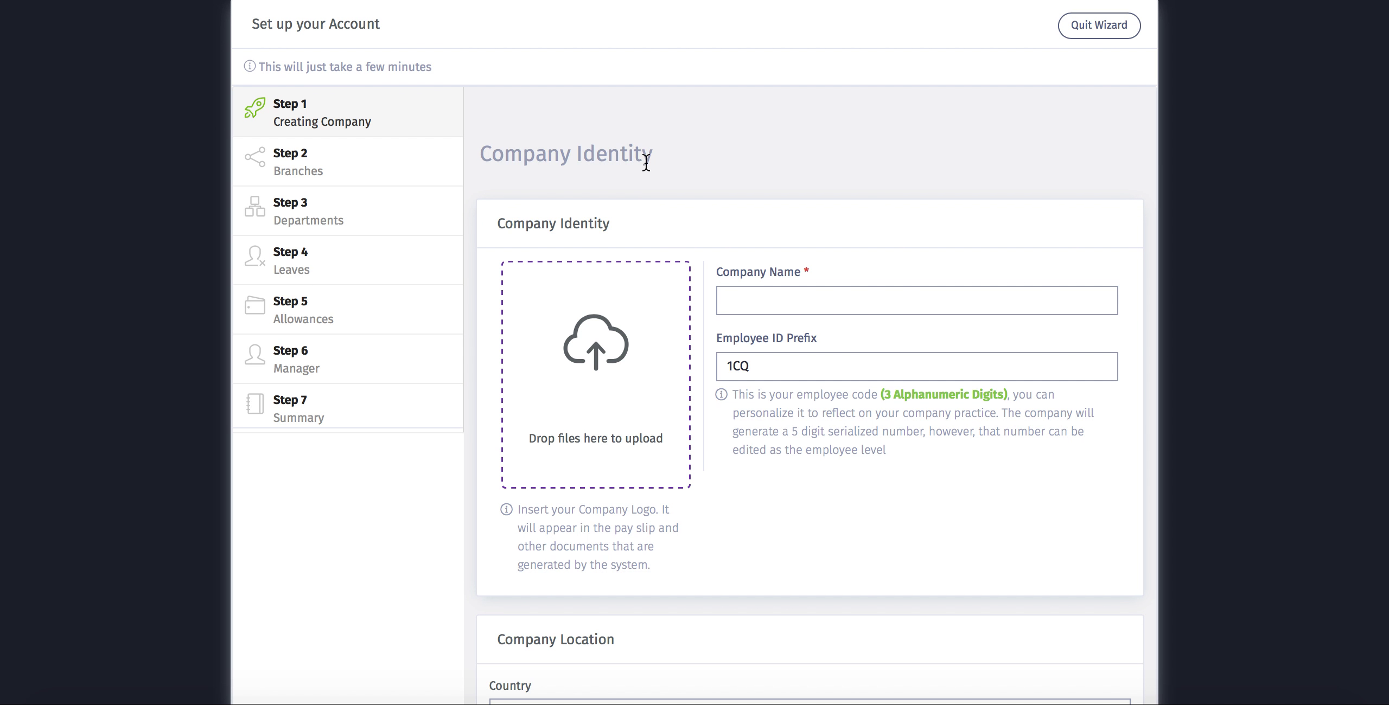
- Upload IMG_0170.jpg from the Afofa folder as the company logo
{"action": "left_click", "coordinate": [597, 353]}
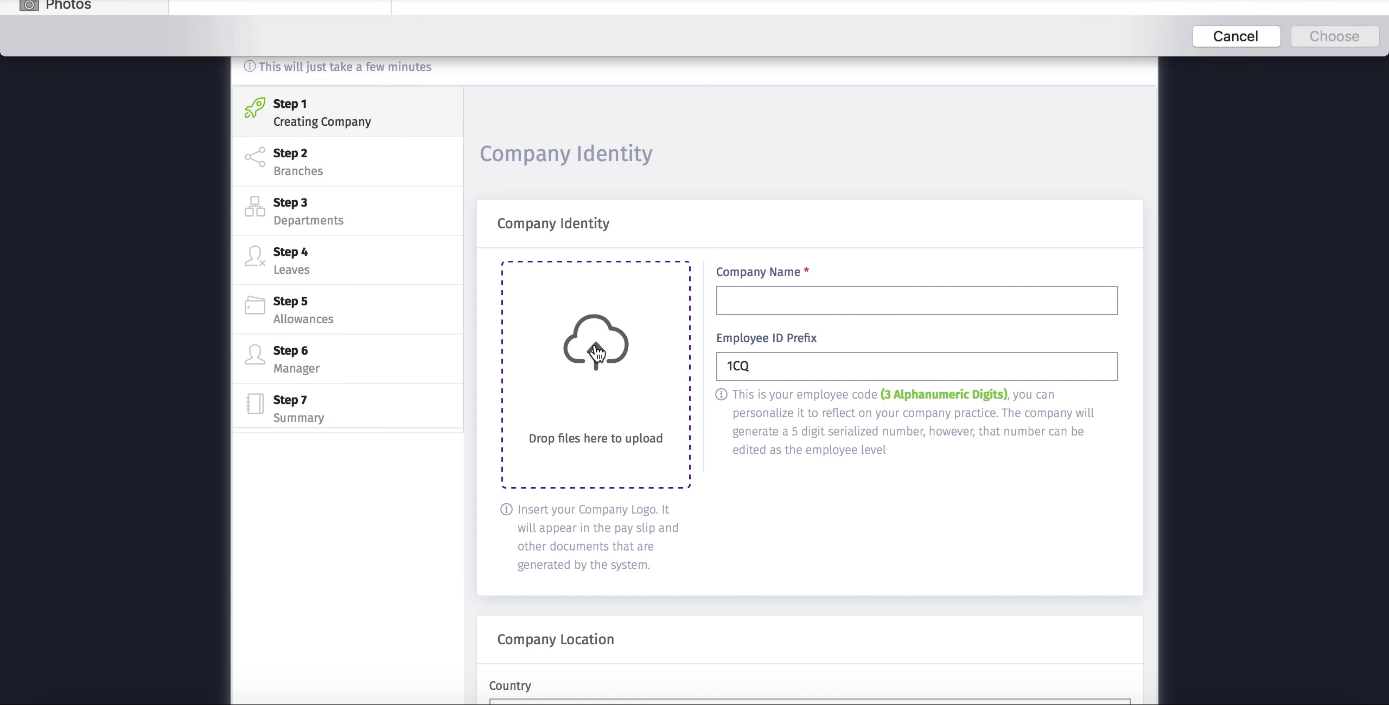
{"action": "scroll", "coordinate": [220, 206], "scroll_direction": "down", "scroll_amount": 5}
{"action": "left_click", "coordinate": [217, 180]}
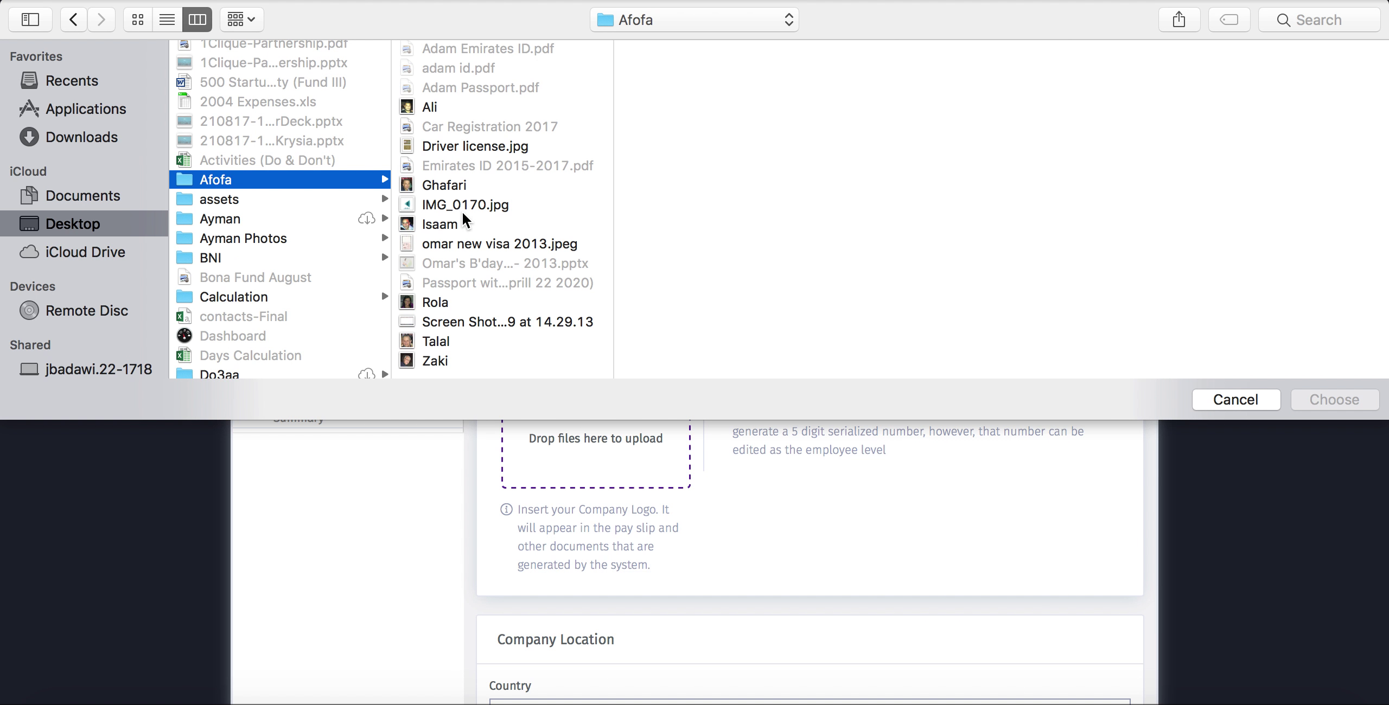
{"action": "left_click", "coordinate": [444, 211]}
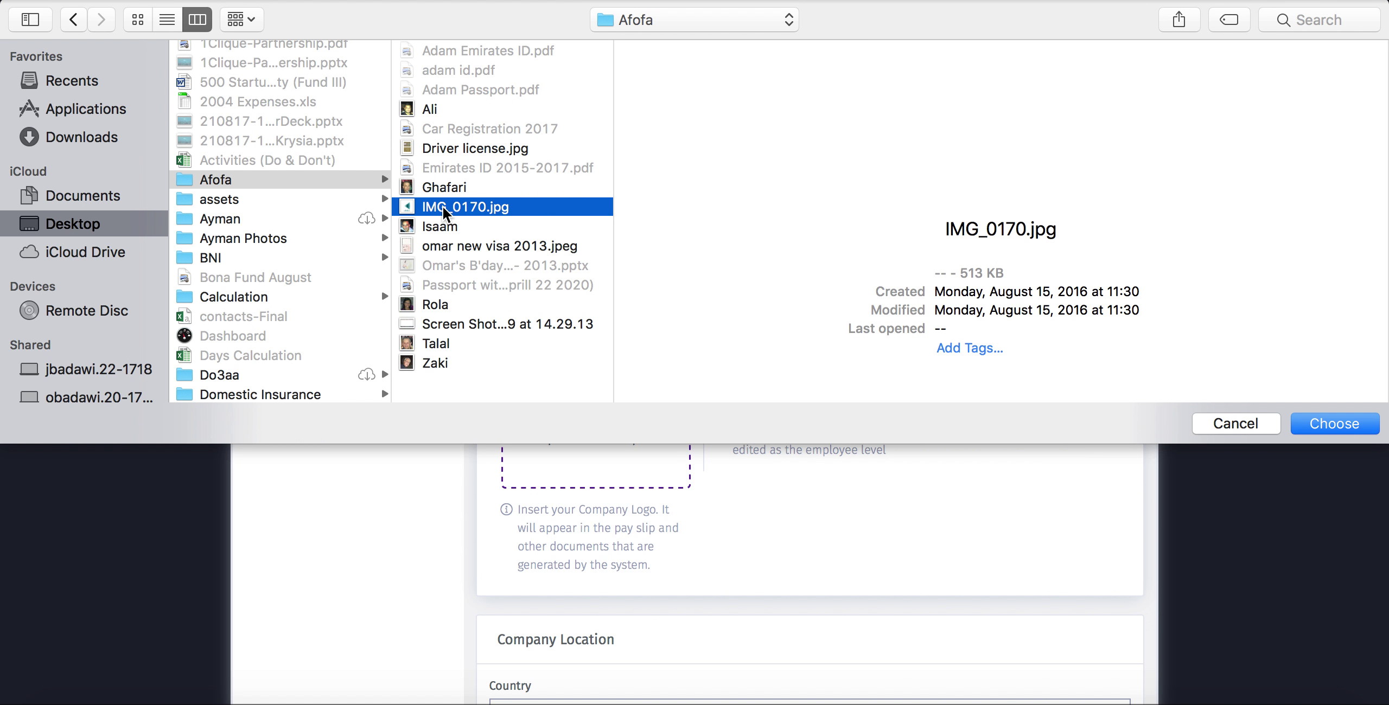
{"action": "left_click", "coordinate": [1334, 407]}
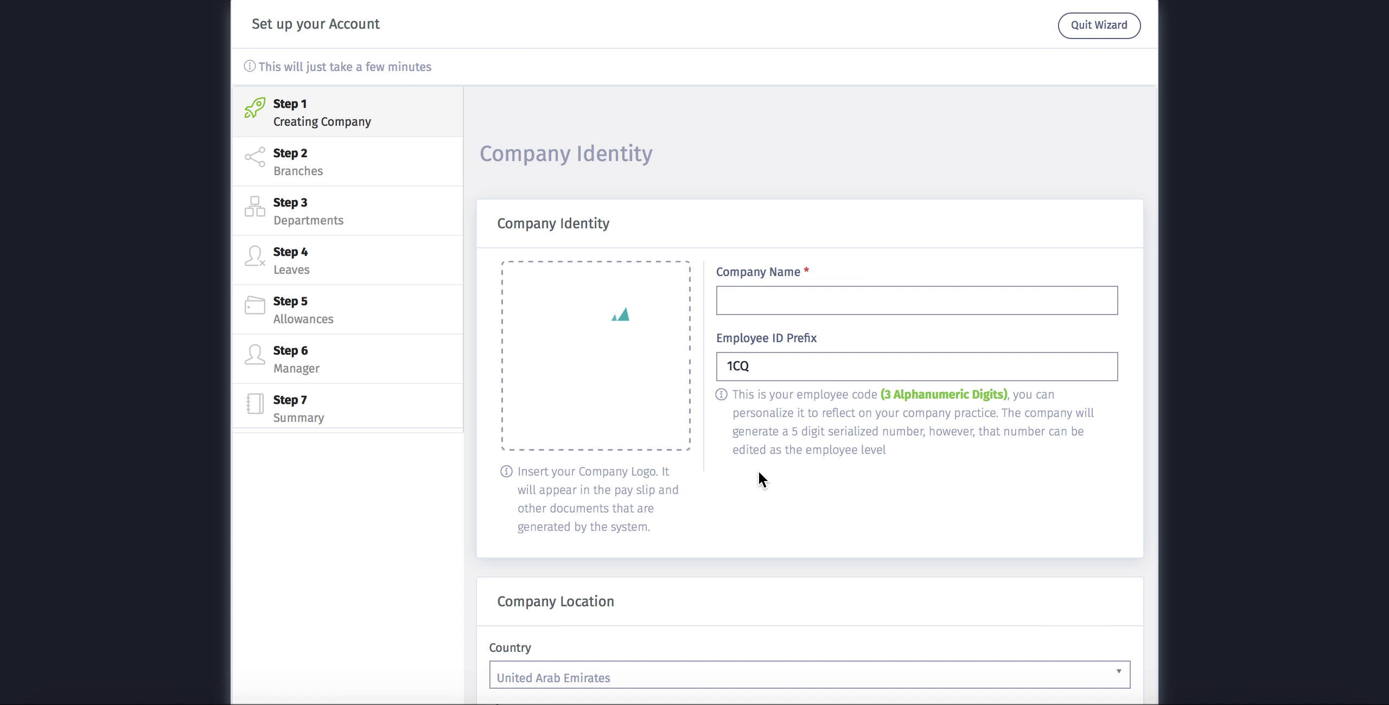
- Enter company name 'Afofa Trading LLC' and change the employee ID prefix from 1CQ to AFO
{"action": "left_click", "coordinate": [771, 298]}
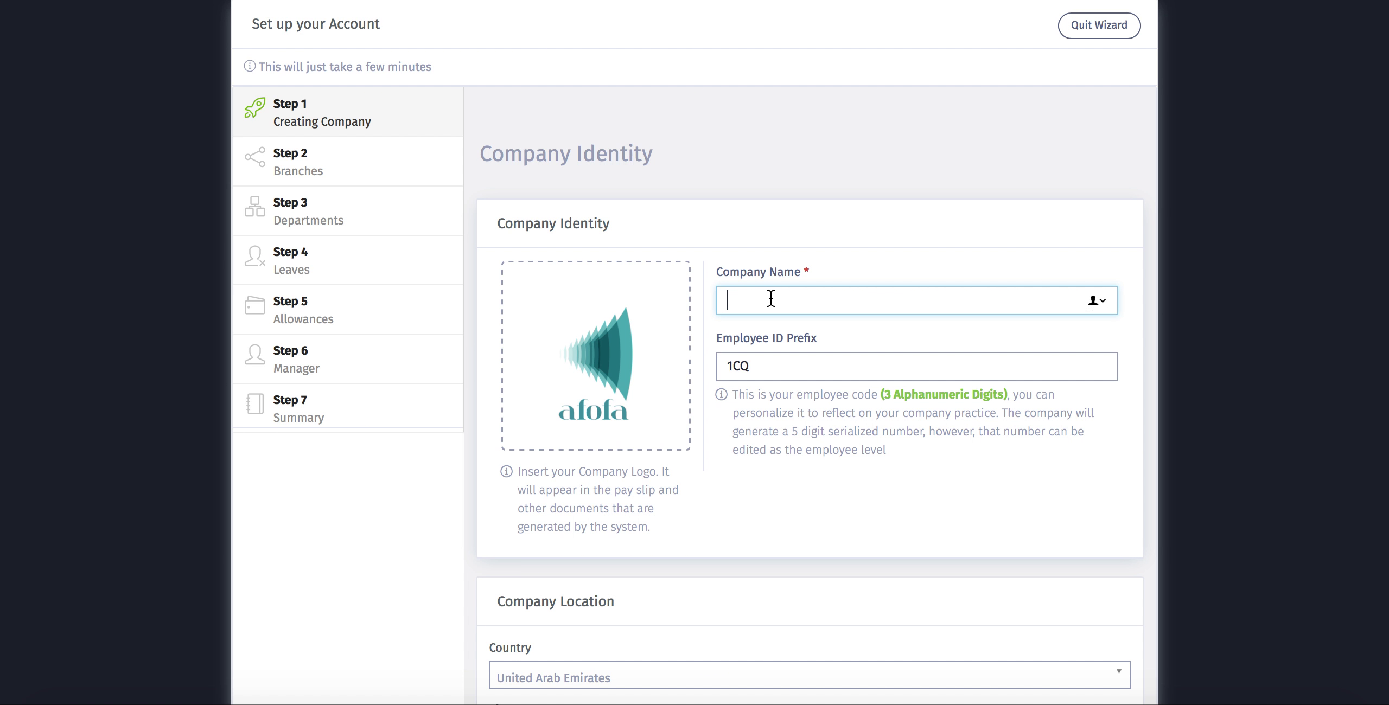
{"action": "type", "text": "Afofa Trading LLC"}
{"action": "left_click_drag", "start_coordinate": [766, 370], "coordinate": [720, 367]}
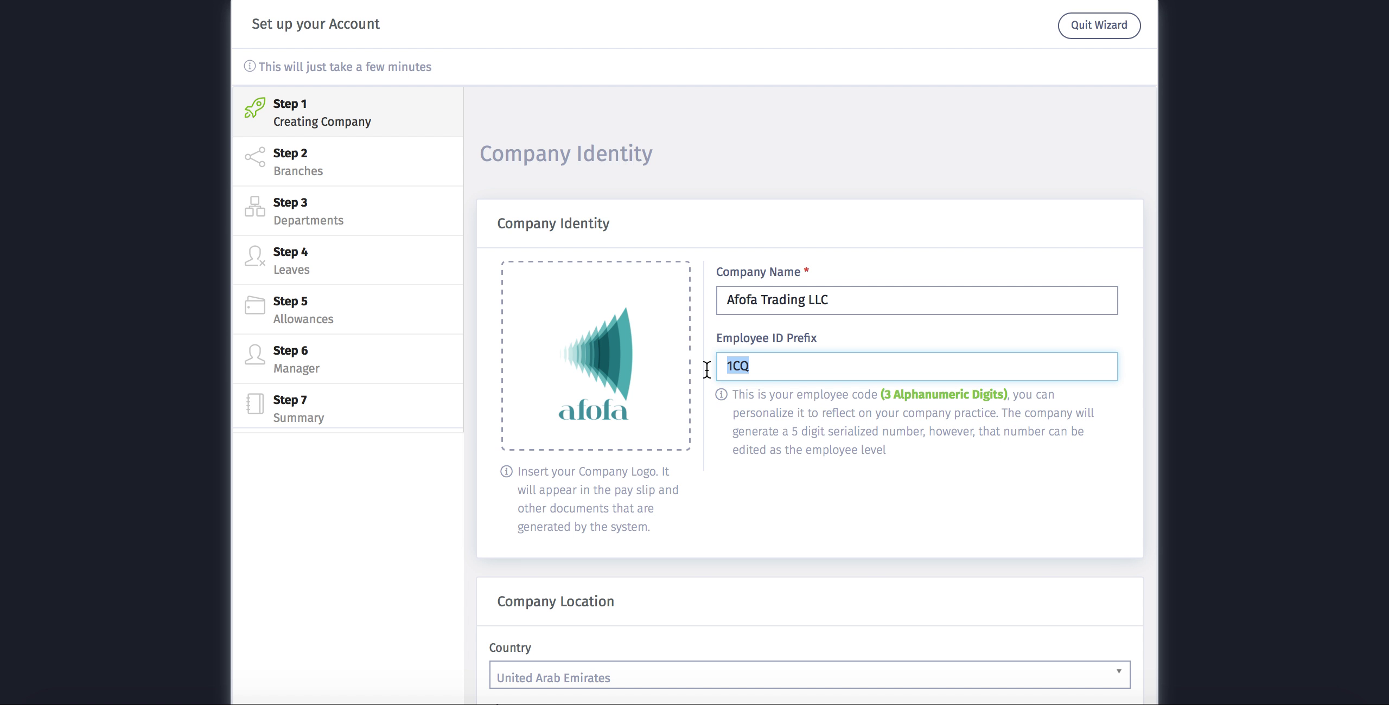
{"action": "type", "text": "AFO"}
- Set the location to UAE, Dubai, Free Zone license, Dubai Gold and Diamond Park zone
{"action": "scroll", "coordinate": [749, 472], "scroll_direction": "down", "scroll_amount": 5}
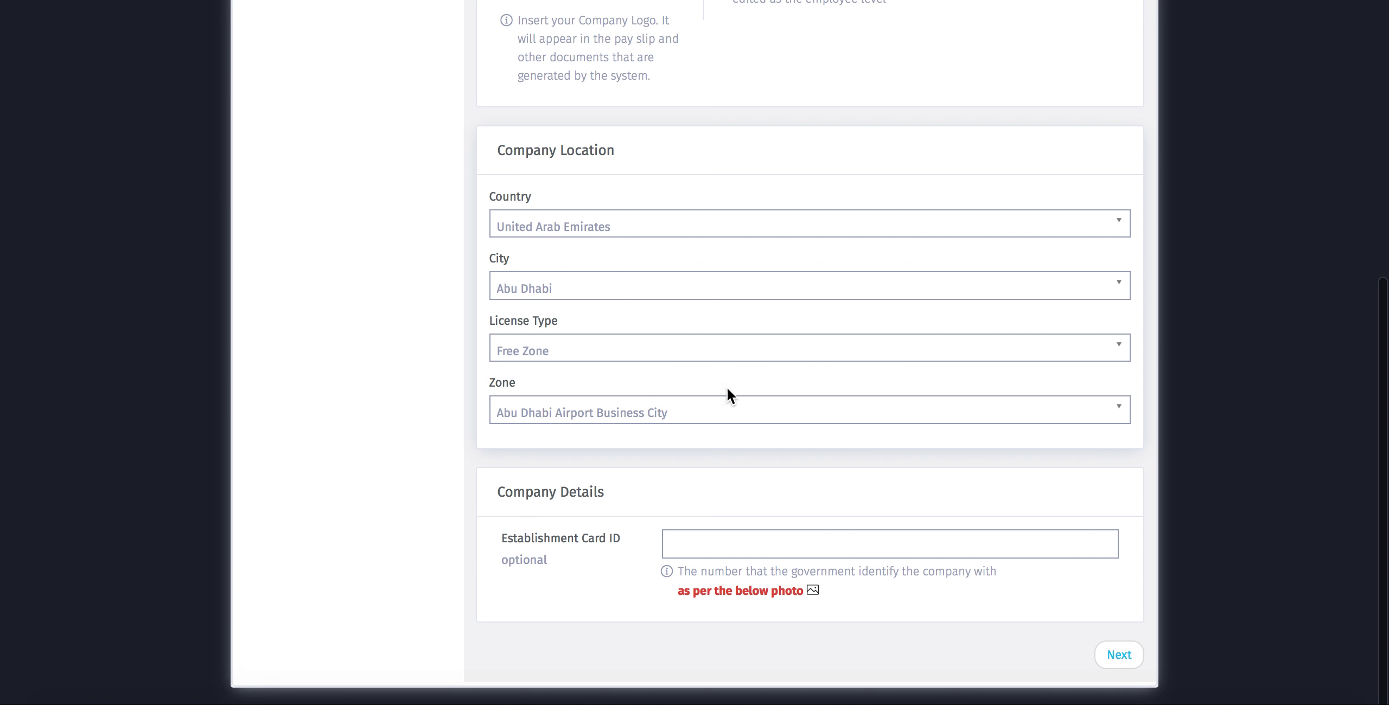
{"action": "left_click", "coordinate": [598, 239]}
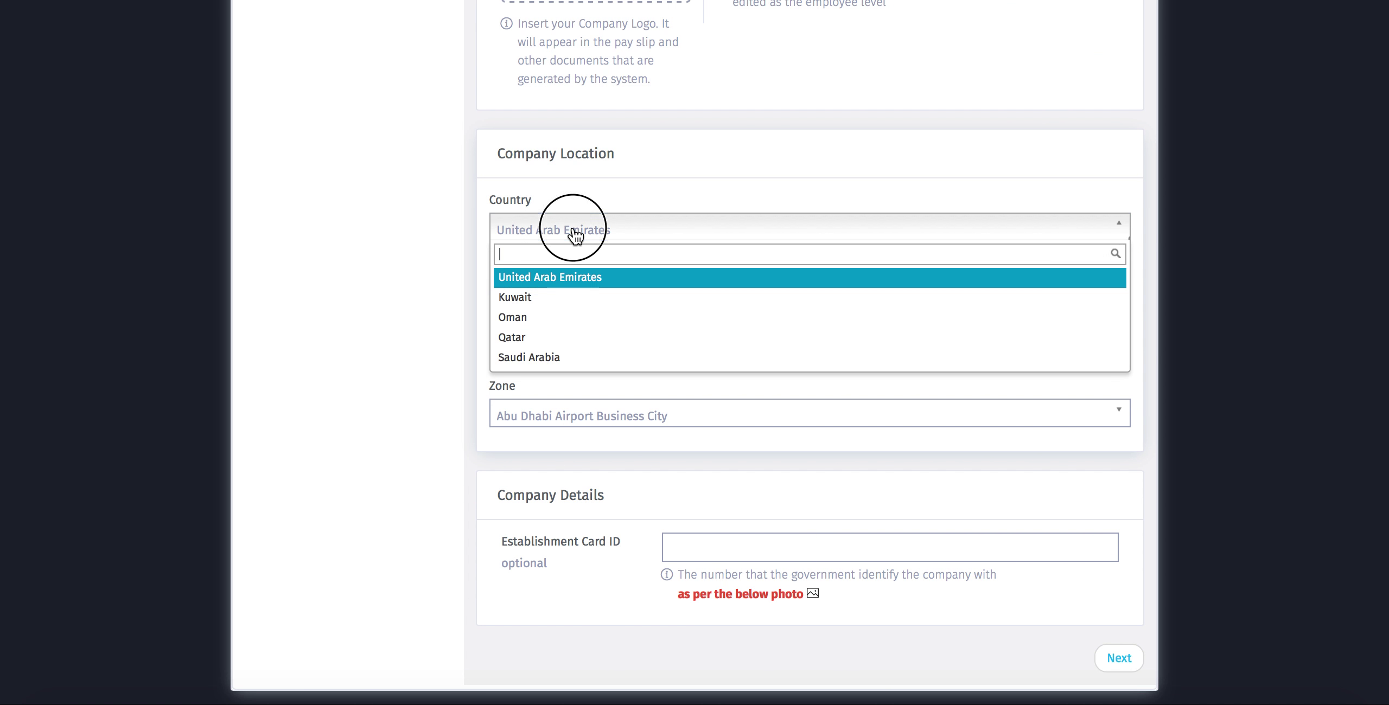
{"action": "key", "text": "Escape"}
{"action": "left_click", "coordinate": [576, 293]}
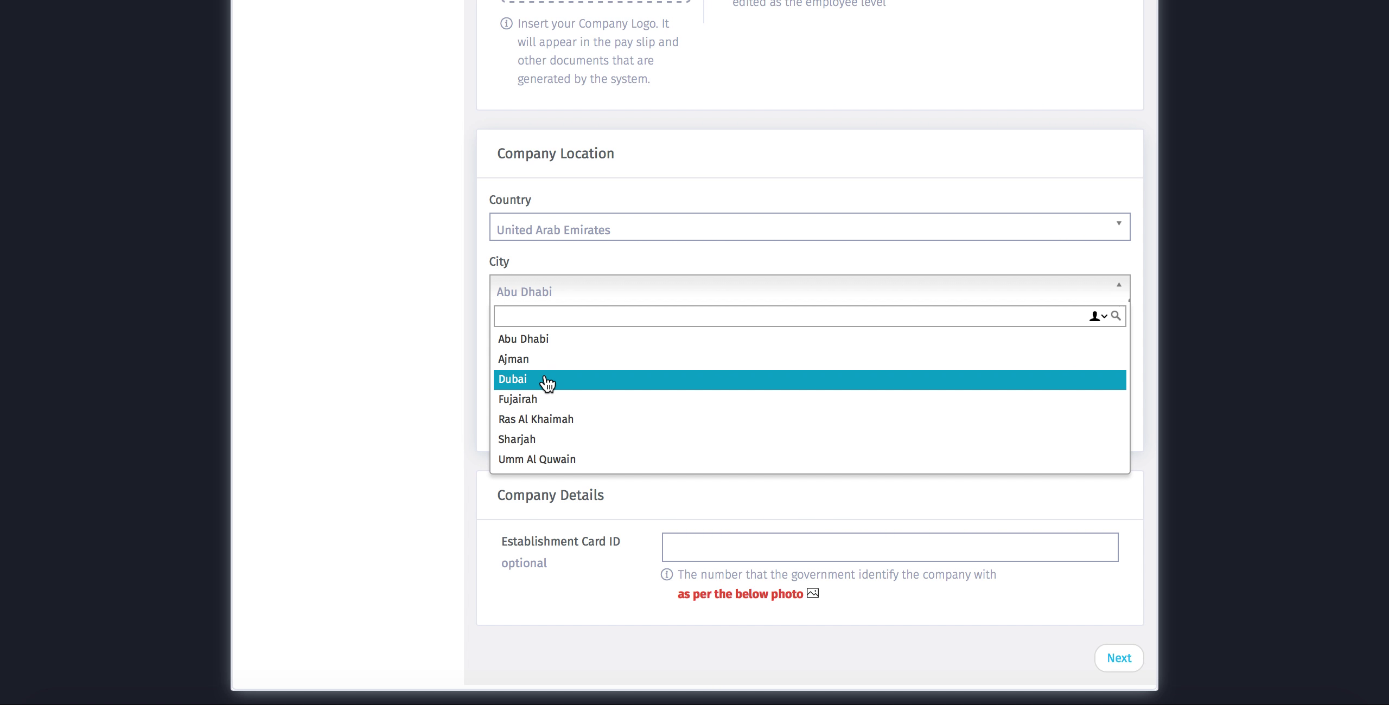
{"action": "left_click", "coordinate": [550, 382]}
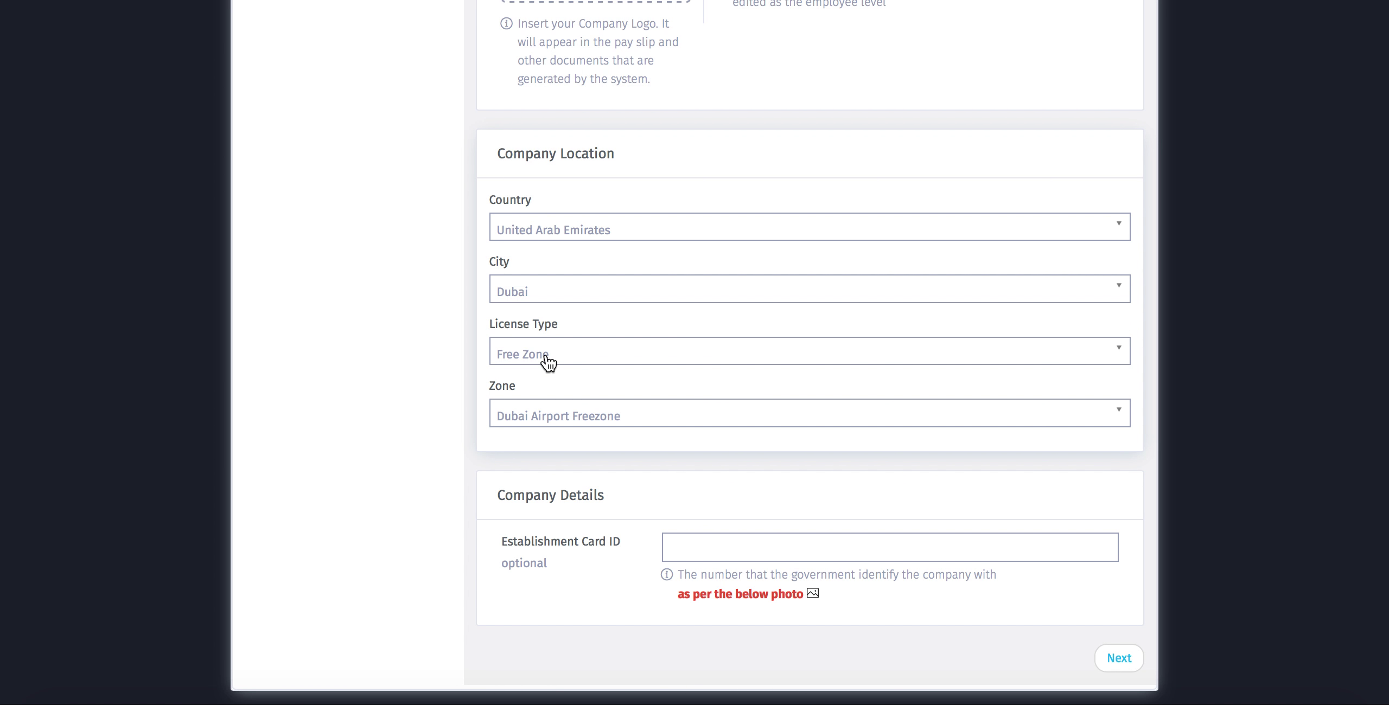
{"action": "left_click", "coordinate": [547, 357]}
{"action": "left_click", "coordinate": [548, 407]}
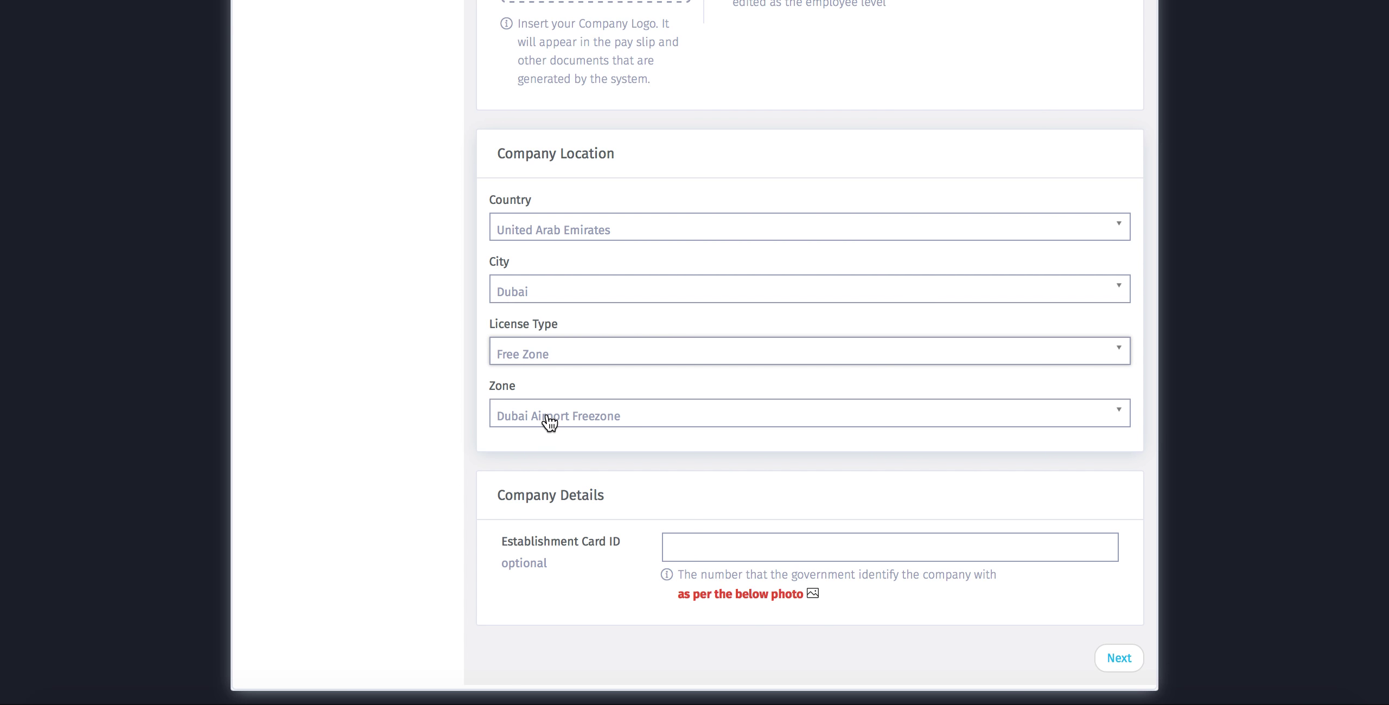
{"action": "left_click", "coordinate": [549, 422]}
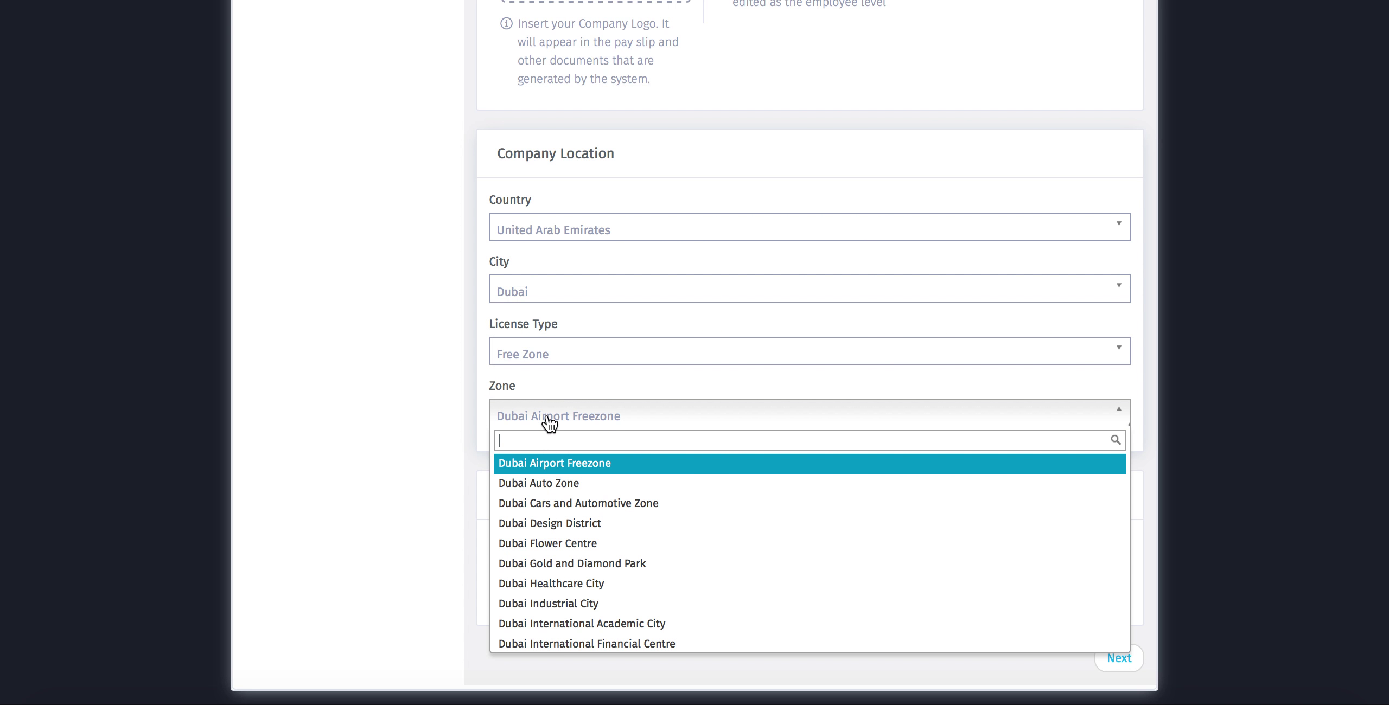
{"action": "left_click", "coordinate": [566, 567]}
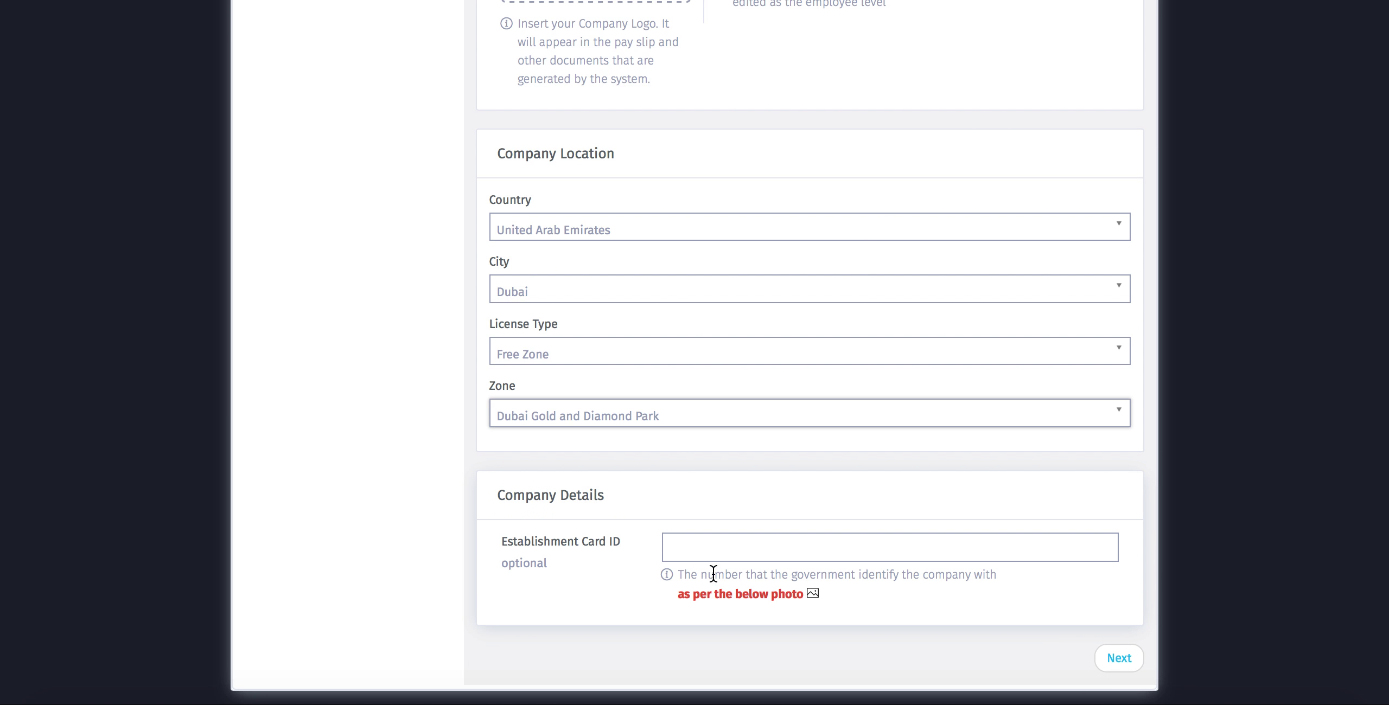
- Enter the establishment card ID and advance to Step 2 Branch Details
{"action": "mouse_move", "coordinate": [814, 596]}
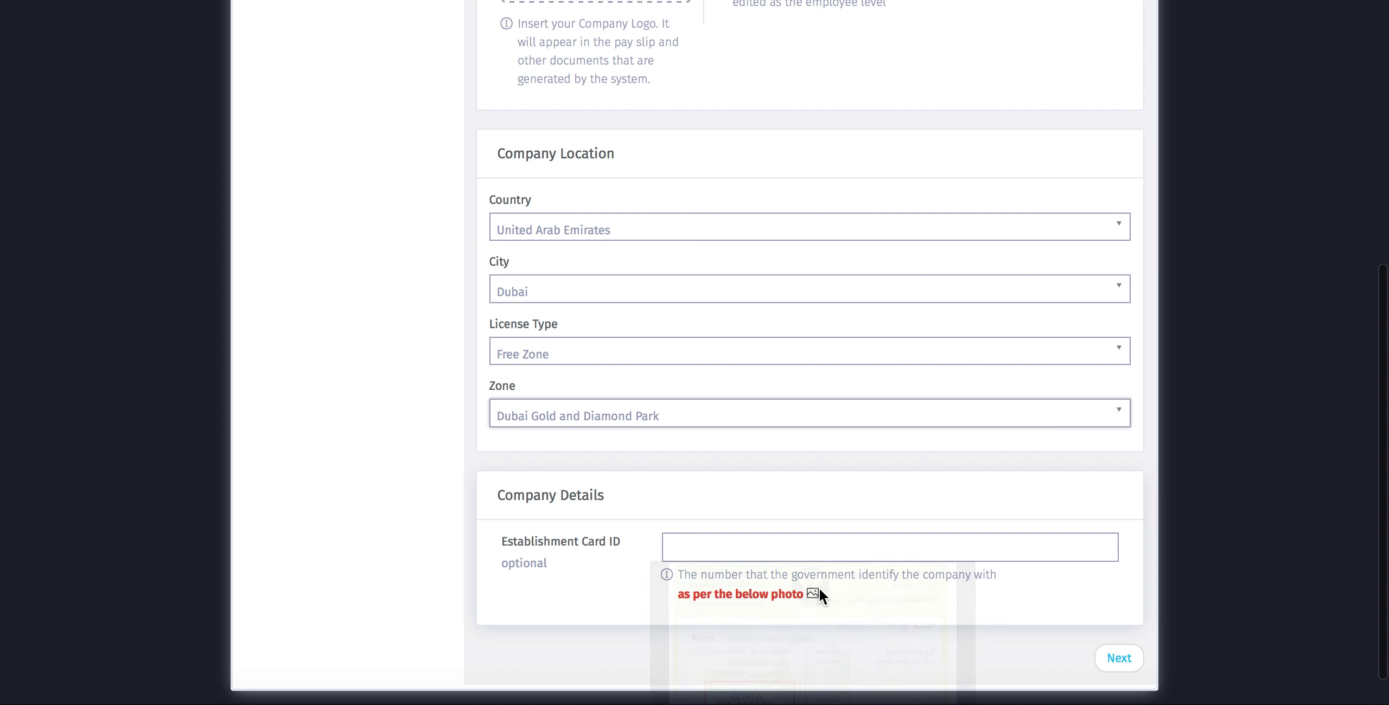
{"action": "left_click", "coordinate": [688, 541]}
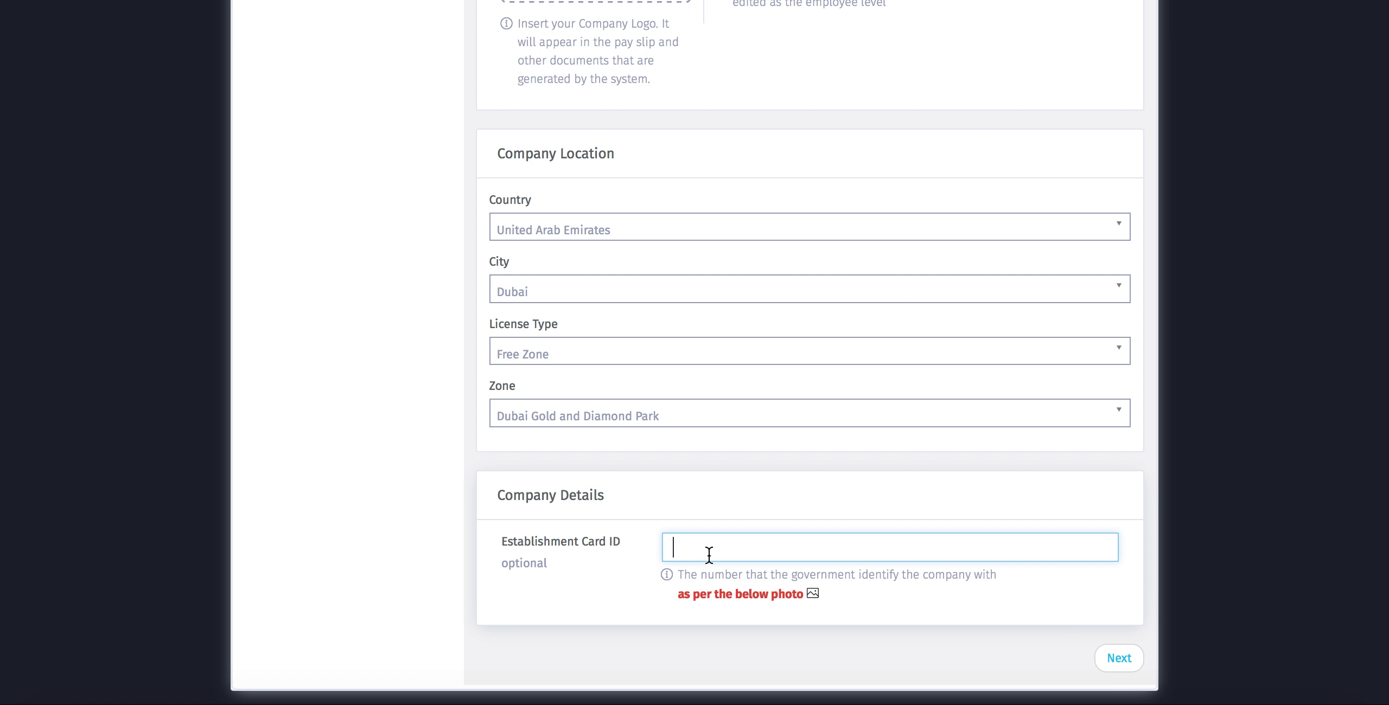
{"action": "left_click", "coordinate": [992, 599]}
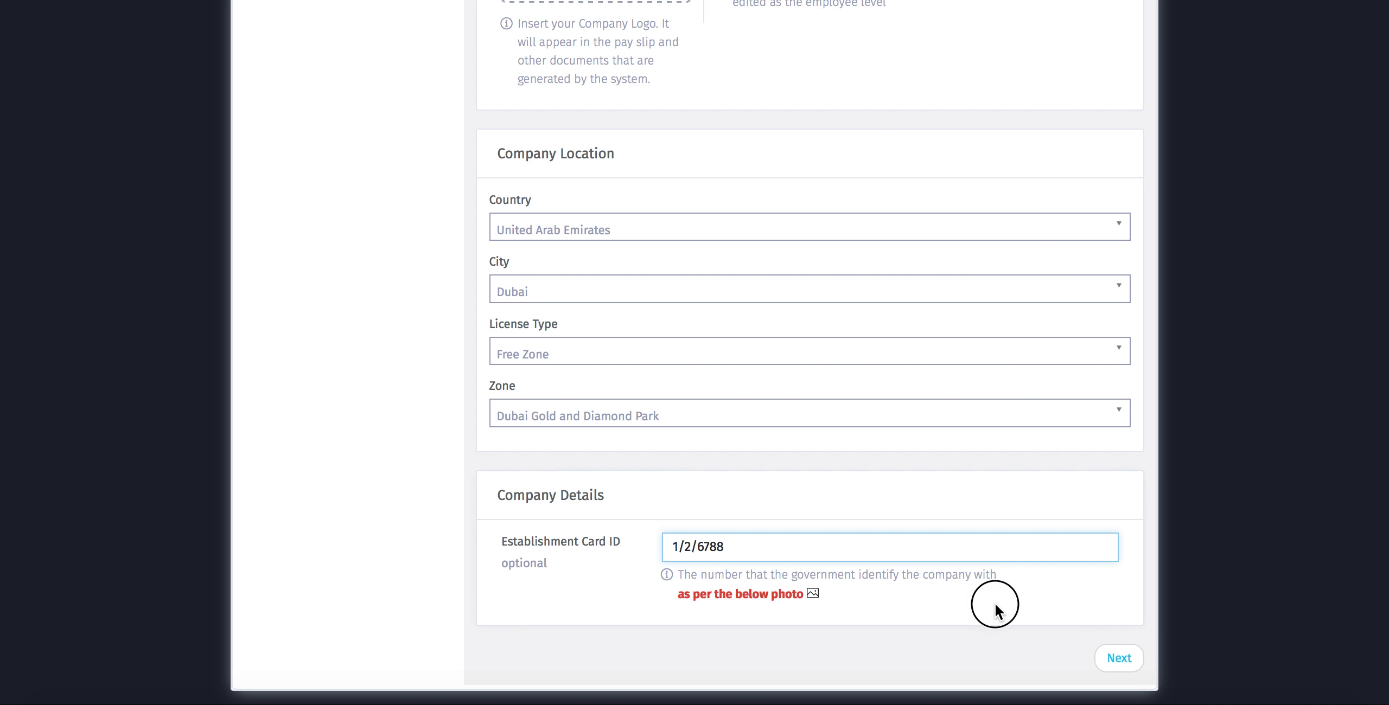
{"action": "left_click", "coordinate": [1103, 661]}
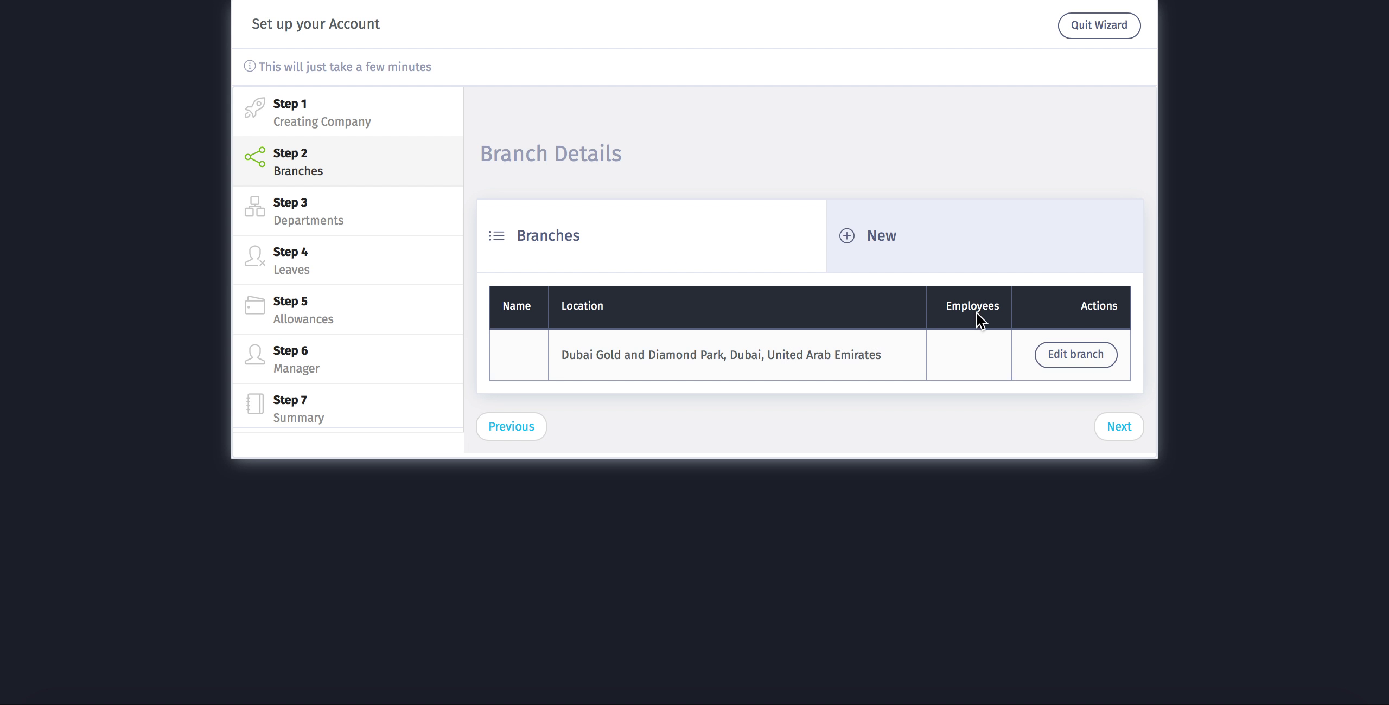
- Rename the Dubai branch to 'Head Office' with Sunday through Thursday as working days
{"action": "left_click", "coordinate": [1060, 362]}
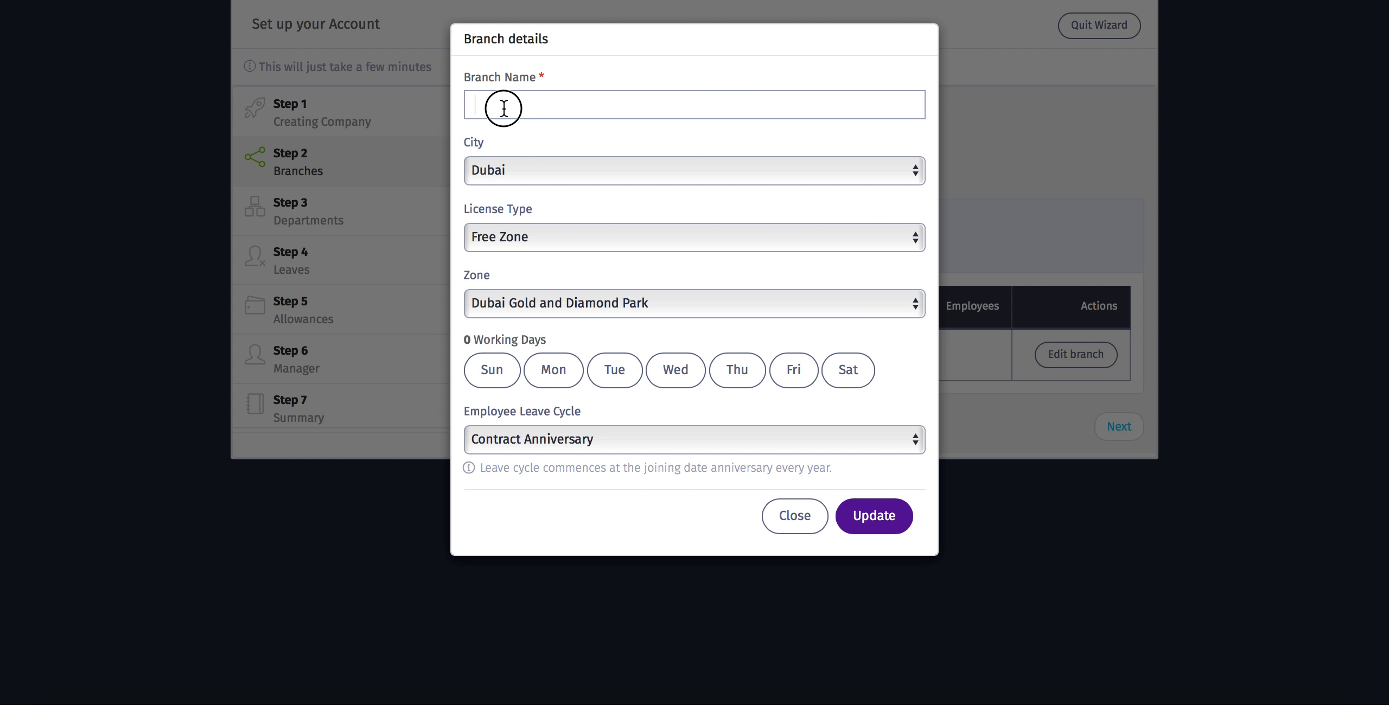
{"action": "left_click", "coordinate": [504, 107]}
{"action": "type", "text": "Head Off"}
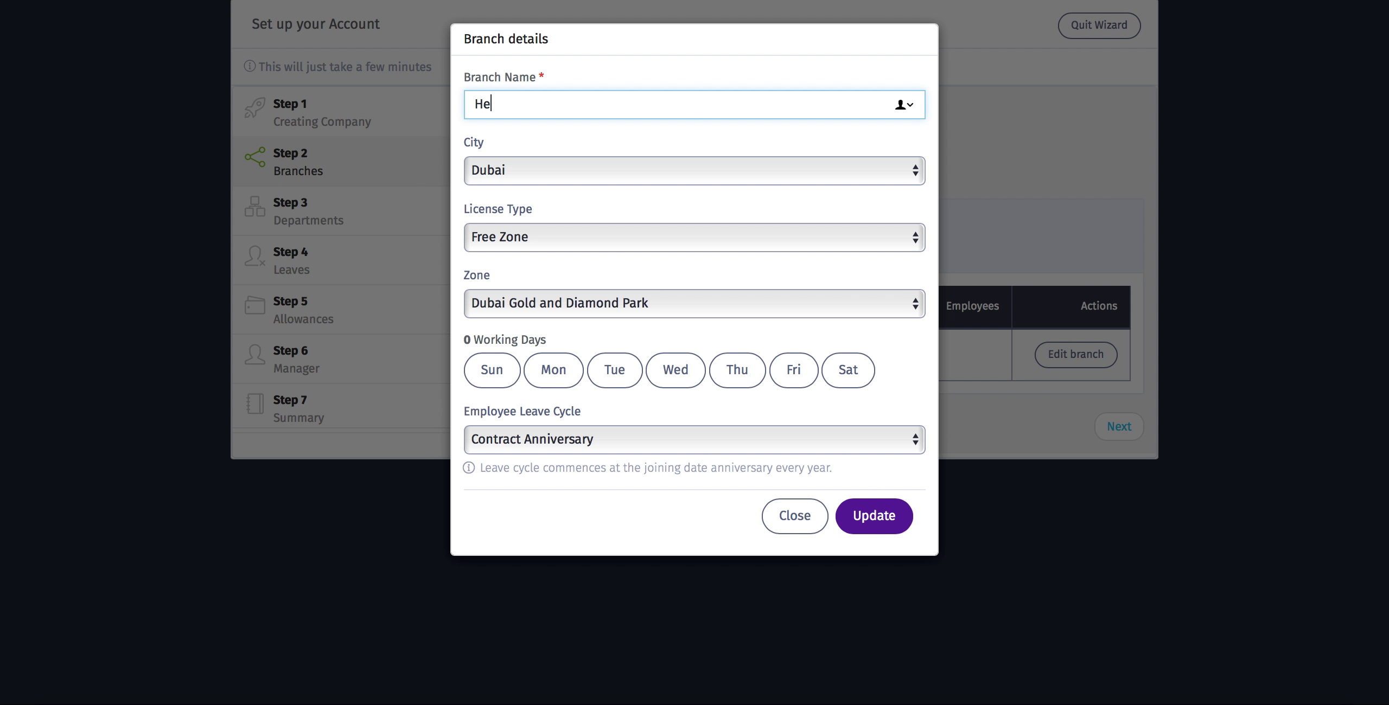
{"action": "type", "text": "ice"}
{"action": "left_click", "coordinate": [492, 369]}
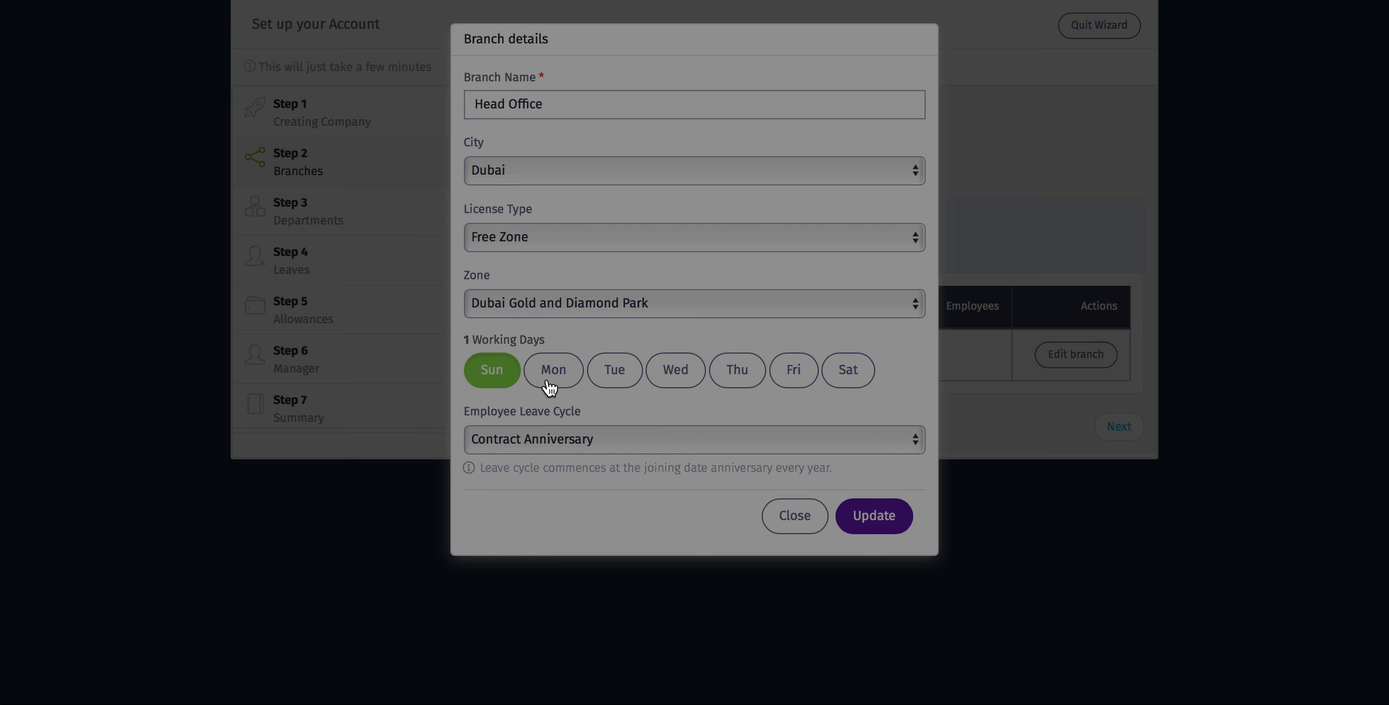
{"action": "left_click", "coordinate": [549, 384]}
{"action": "left_click", "coordinate": [606, 384]}
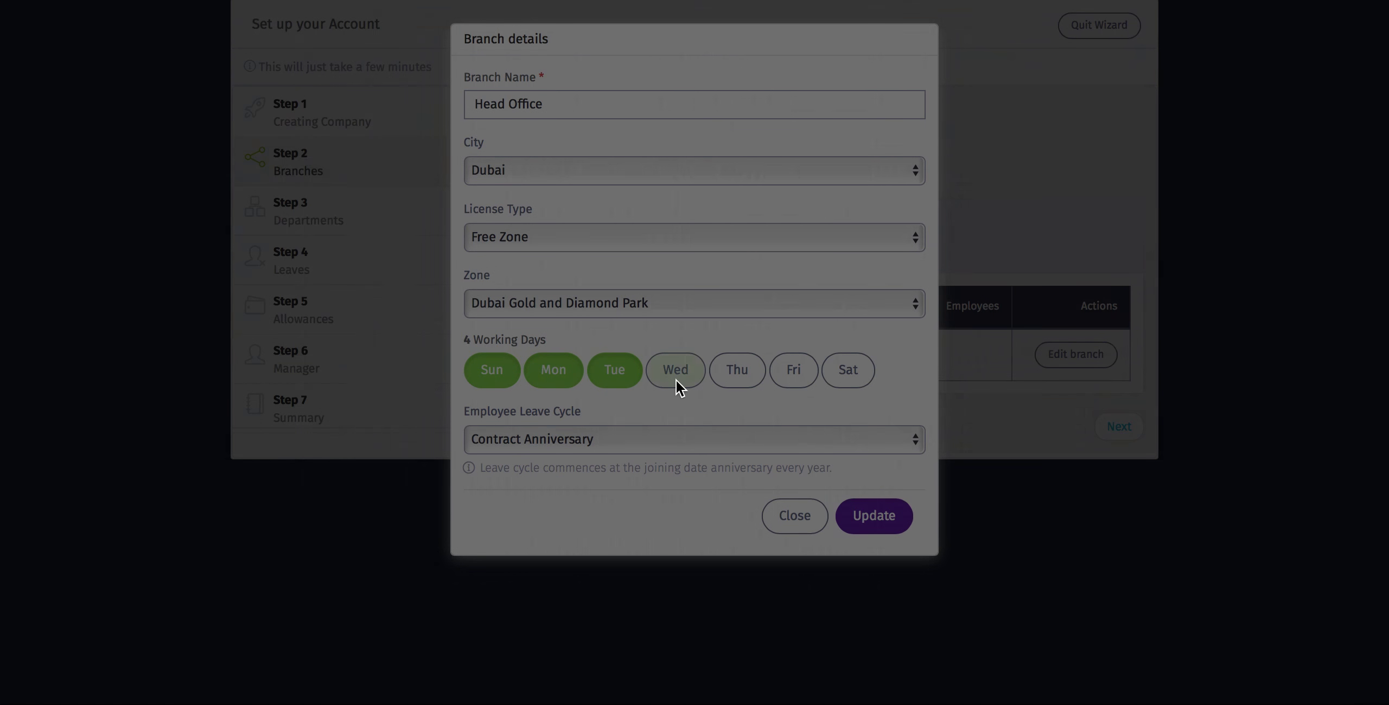
{"action": "left_click", "coordinate": [673, 384]}
{"action": "left_click", "coordinate": [744, 384]}
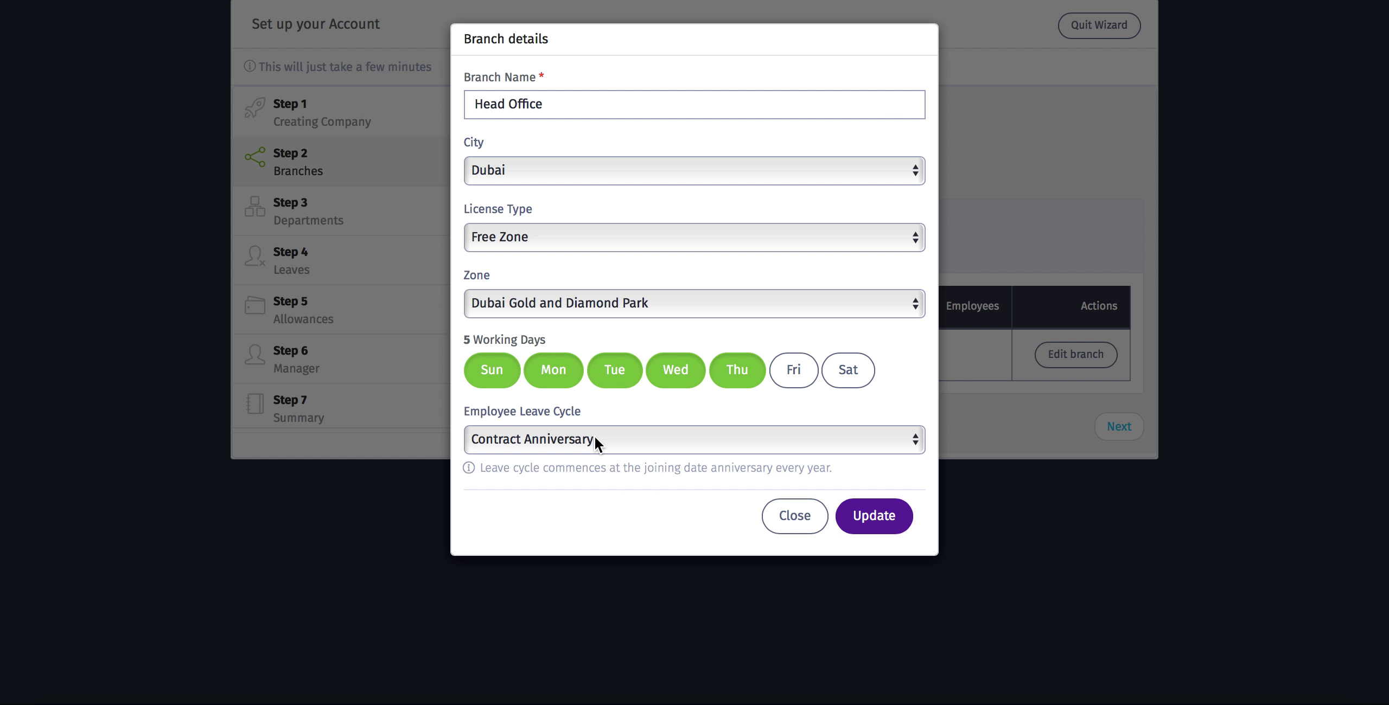
- Keep the Contract Anniversary leave cycle and update the Head Office branch
{"action": "left_click", "coordinate": [597, 442]}
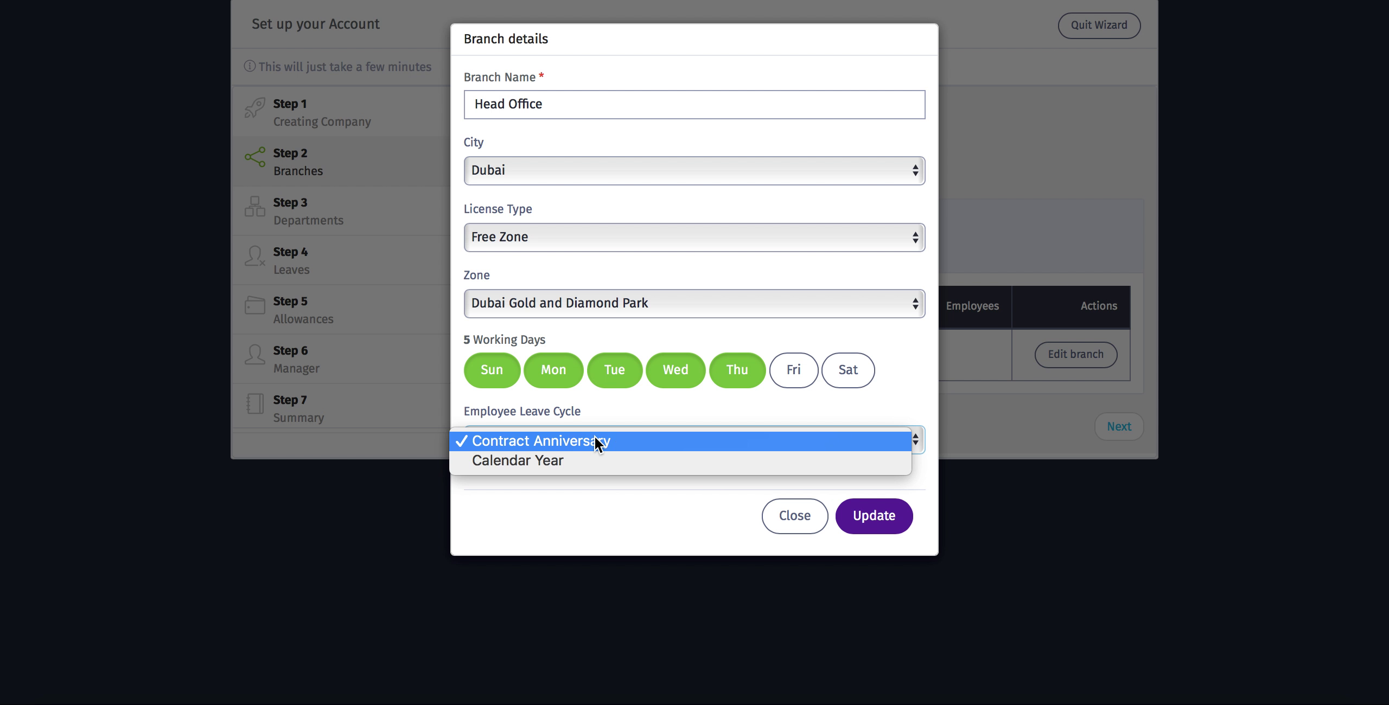
{"action": "left_click", "coordinate": [574, 441]}
{"action": "left_click", "coordinate": [883, 518]}
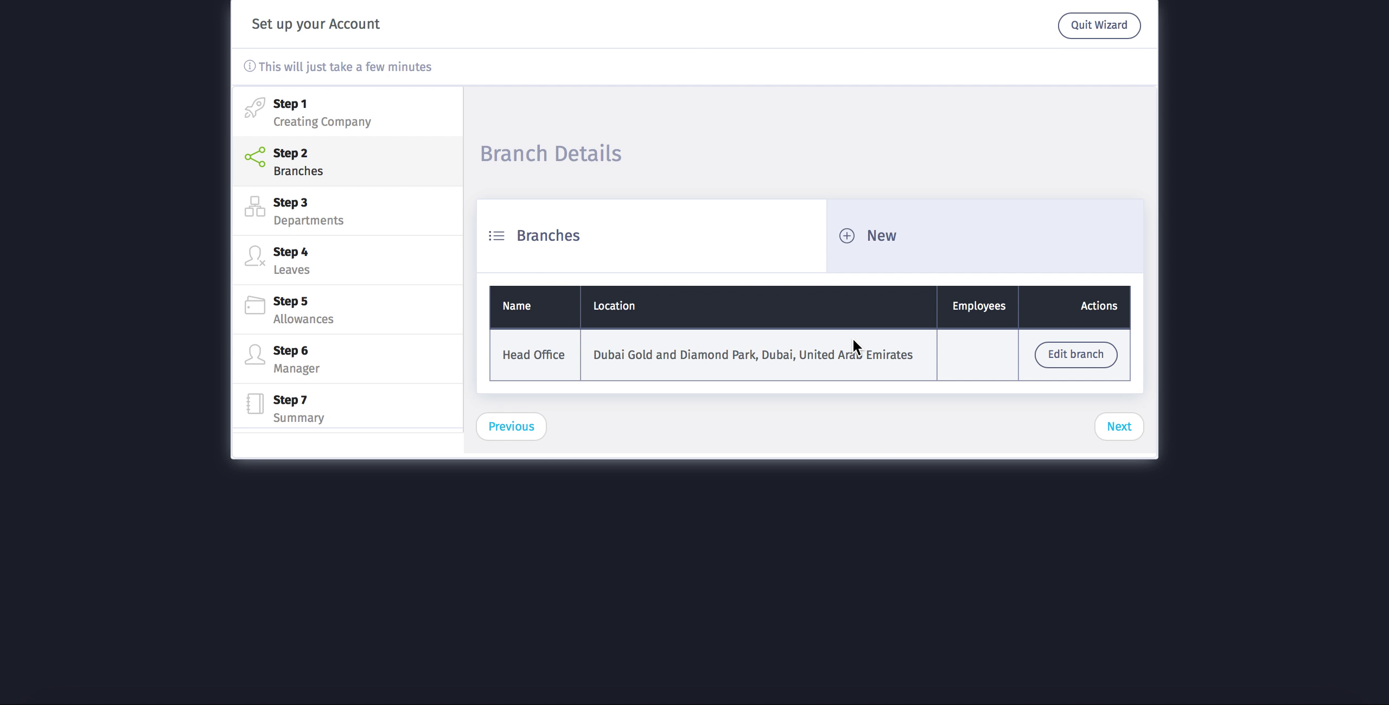
- Start a new branch named Jumeirah with license type Not a Free Zone
{"action": "left_click", "coordinate": [941, 254]}
{"action": "left_click", "coordinate": [564, 342]}
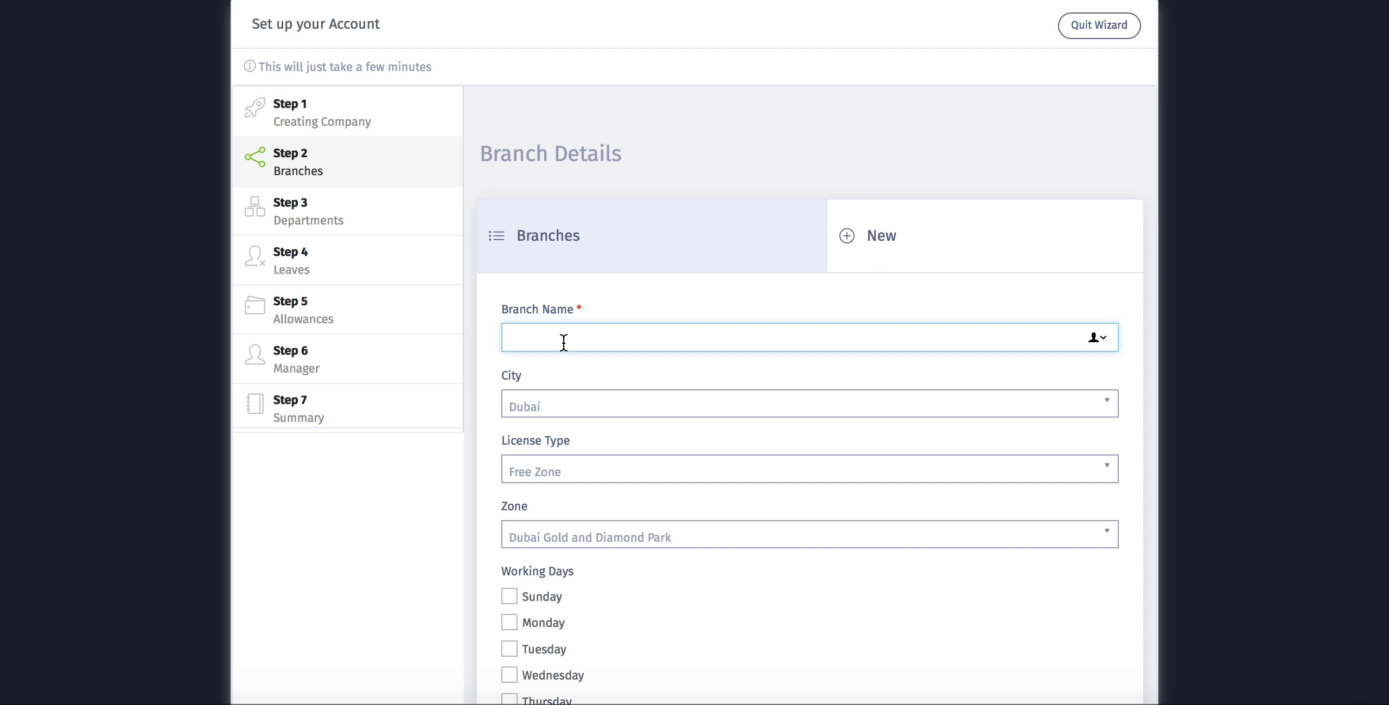
{"action": "type", "text": "Jumeirah"}
{"action": "left_click", "coordinate": [553, 471]}
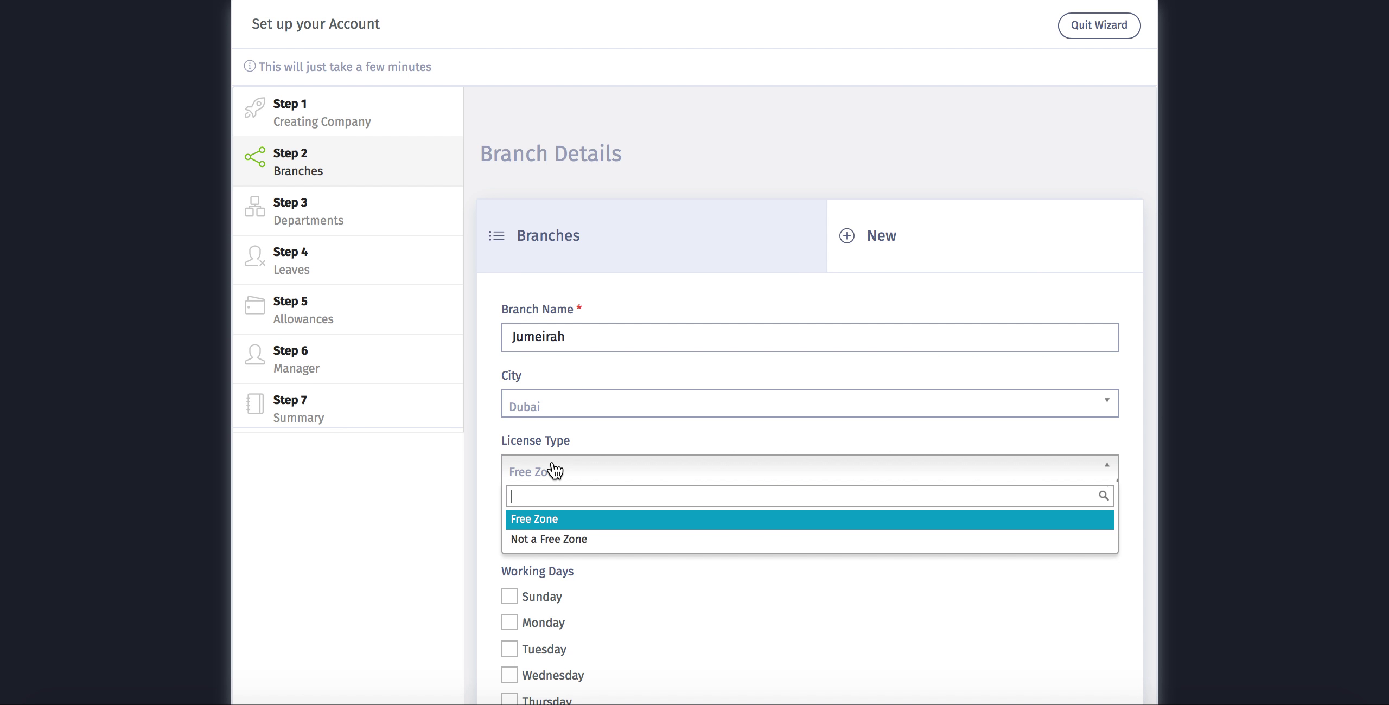
{"action": "left_click", "coordinate": [557, 540]}
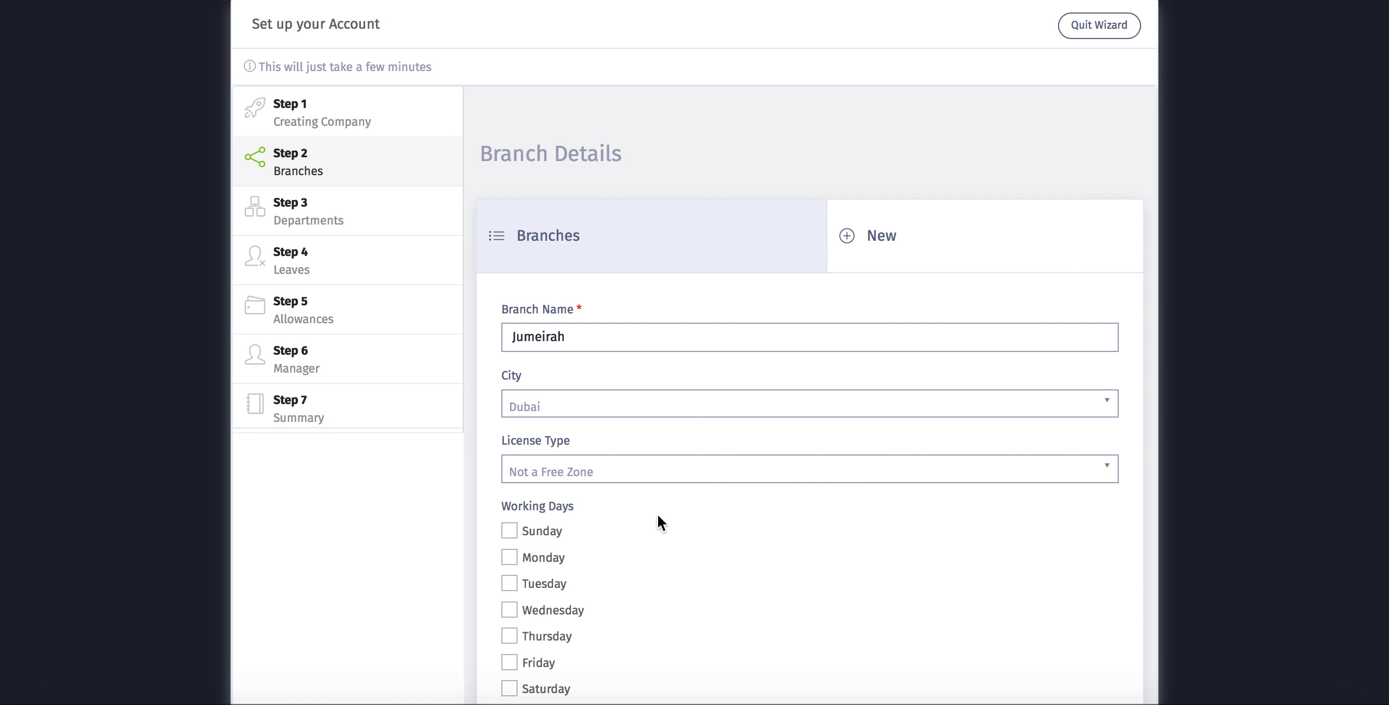
- Give Jumeirah Sunday–Thursday plus Saturday working days and save the branch
{"action": "scroll", "coordinate": [658, 515], "scroll_direction": "down", "scroll_amount": 4}
{"action": "scroll", "coordinate": [658, 514], "scroll_direction": "down", "scroll_amount": 1}
{"action": "left_click", "coordinate": [510, 297]}
{"action": "left_click", "coordinate": [509, 324]}
{"action": "left_click", "coordinate": [510, 351]}
{"action": "left_click", "coordinate": [510, 377]}
{"action": "left_click", "coordinate": [510, 403]}
{"action": "left_click", "coordinate": [509, 457]}
{"action": "scroll", "coordinate": [664, 399], "scroll_direction": "down", "scroll_amount": 1}
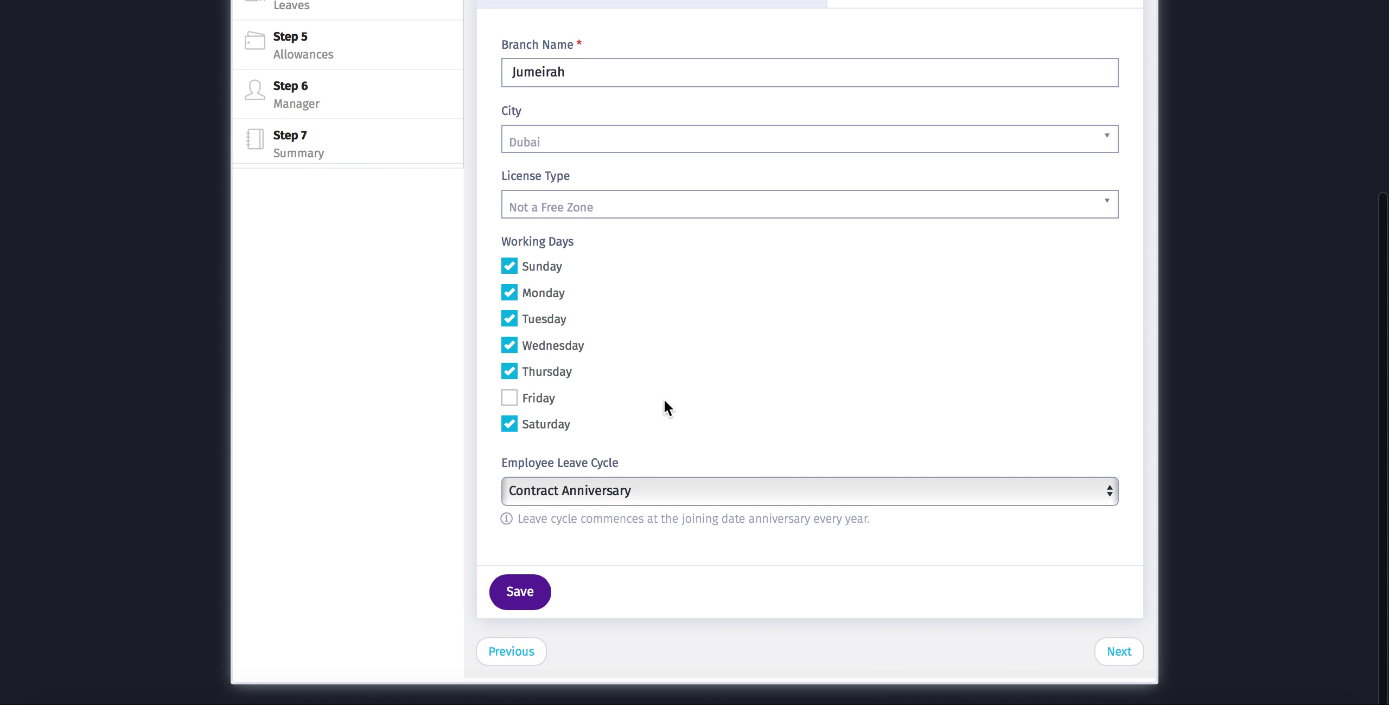
{"action": "left_click", "coordinate": [525, 600]}
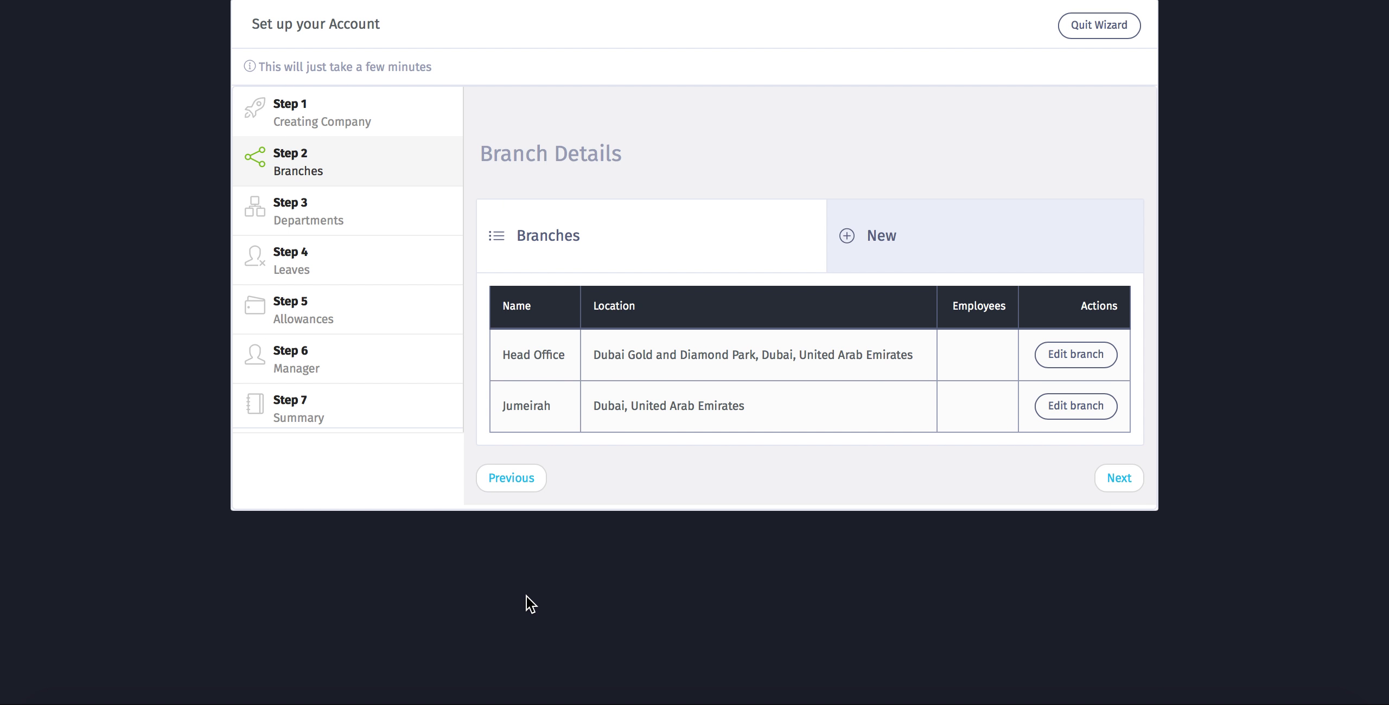
- Go to the Departments step and add Management and Sales departments
{"action": "left_click", "coordinate": [1126, 482]}
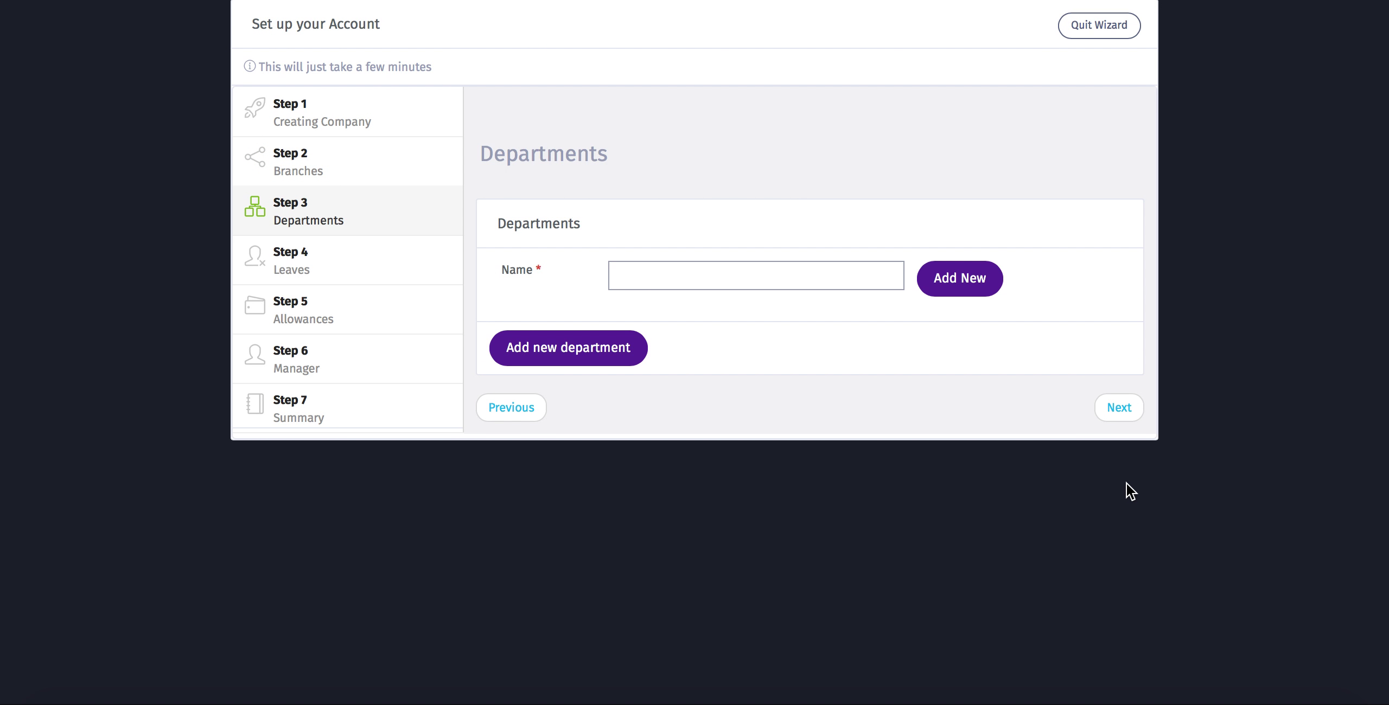
{"action": "left_click", "coordinate": [634, 277]}
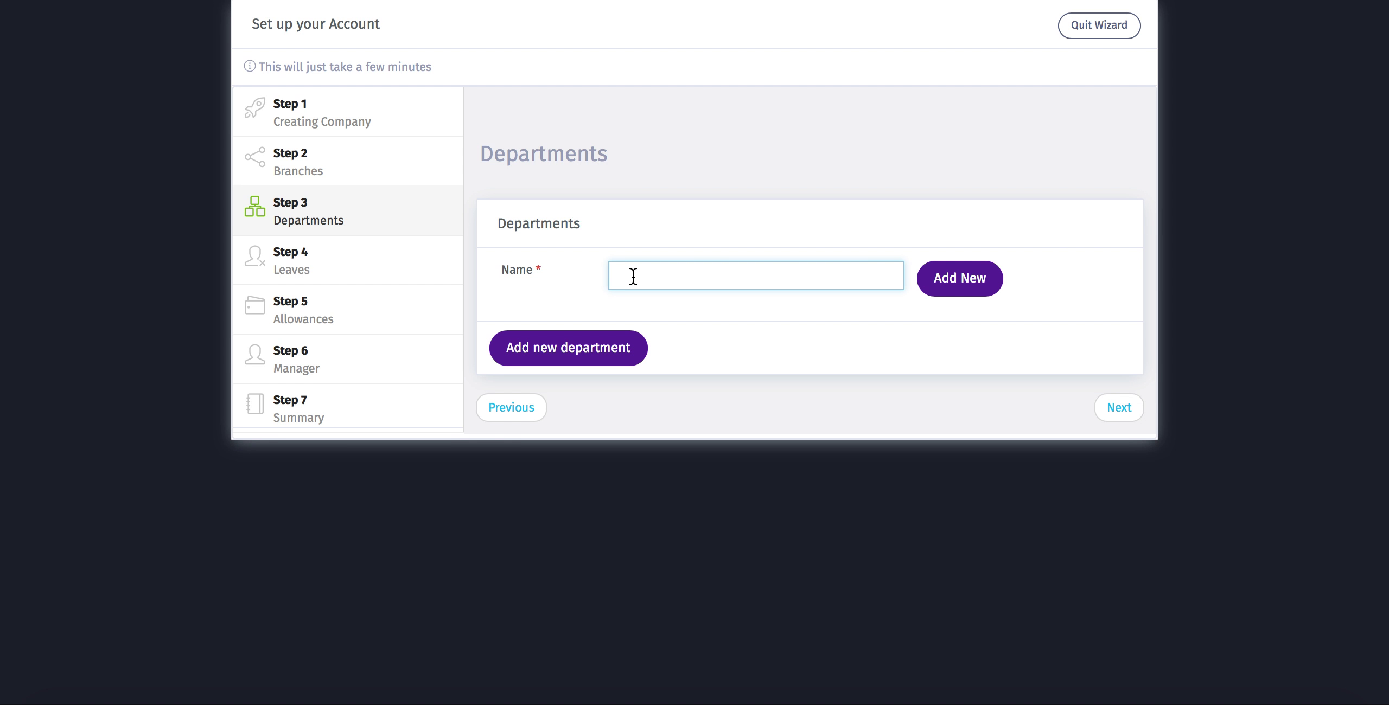
{"action": "type", "text": "Managem"}
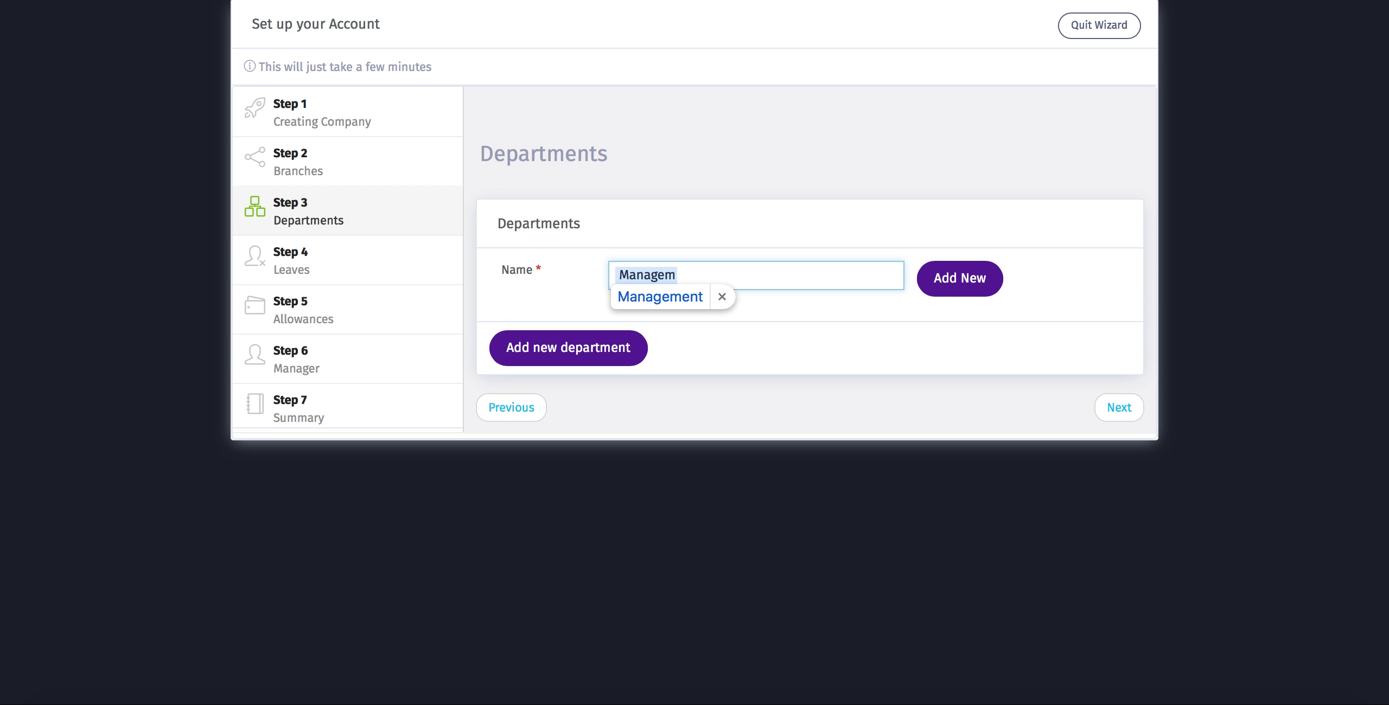
{"action": "left_click", "coordinate": [640, 298]}
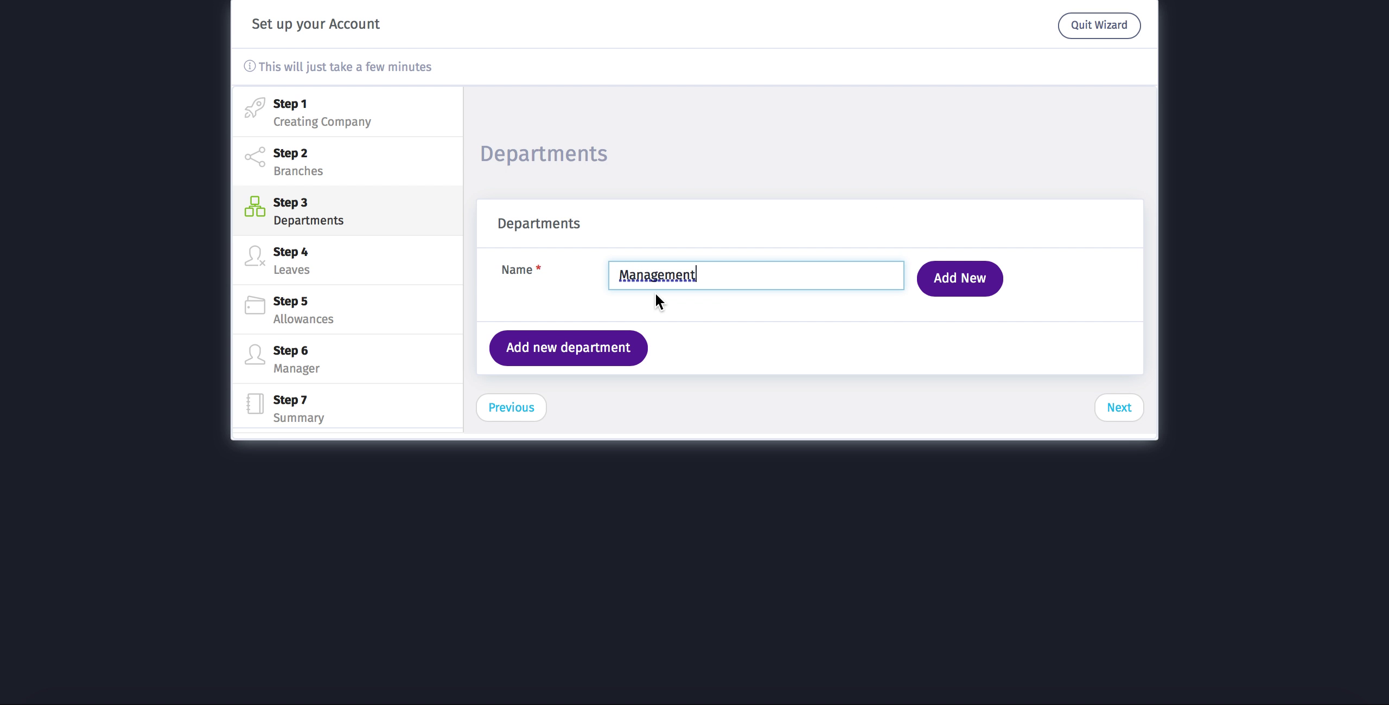
{"action": "left_click", "coordinate": [951, 283]}
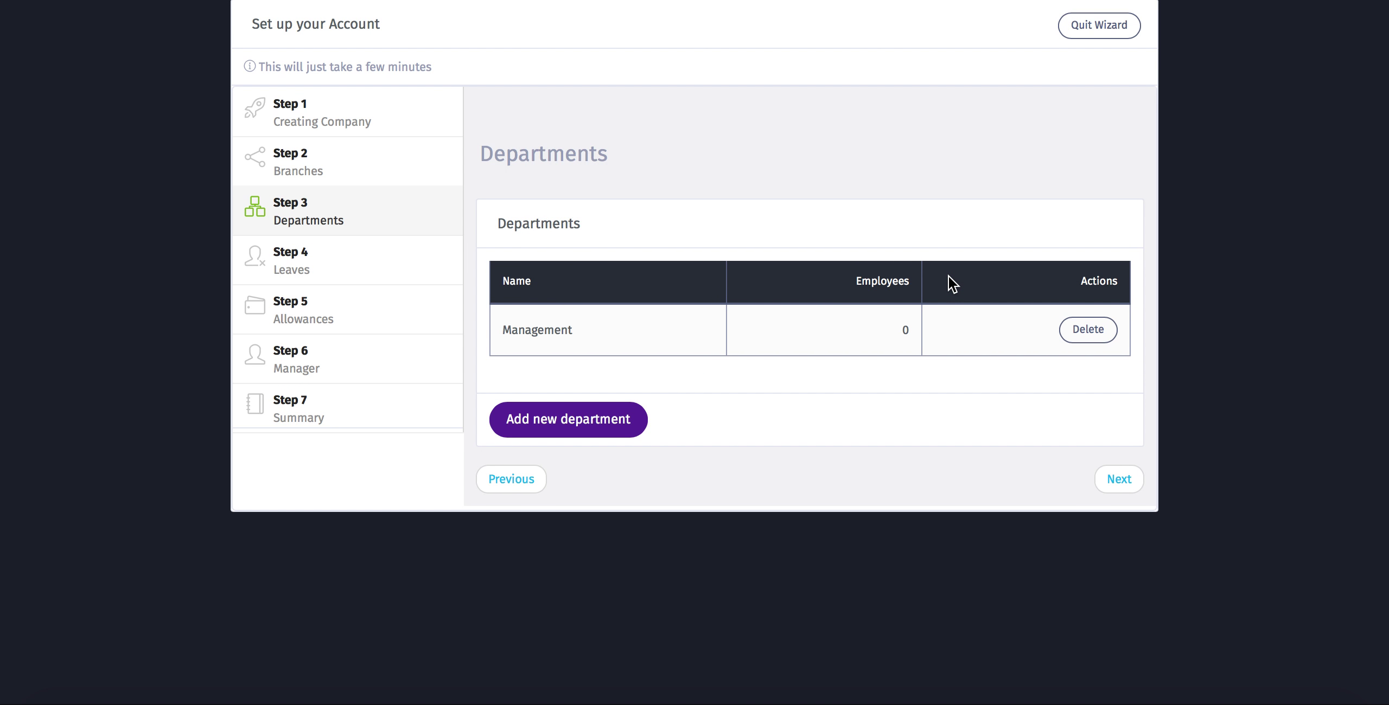
{"action": "left_click", "coordinate": [551, 429]}
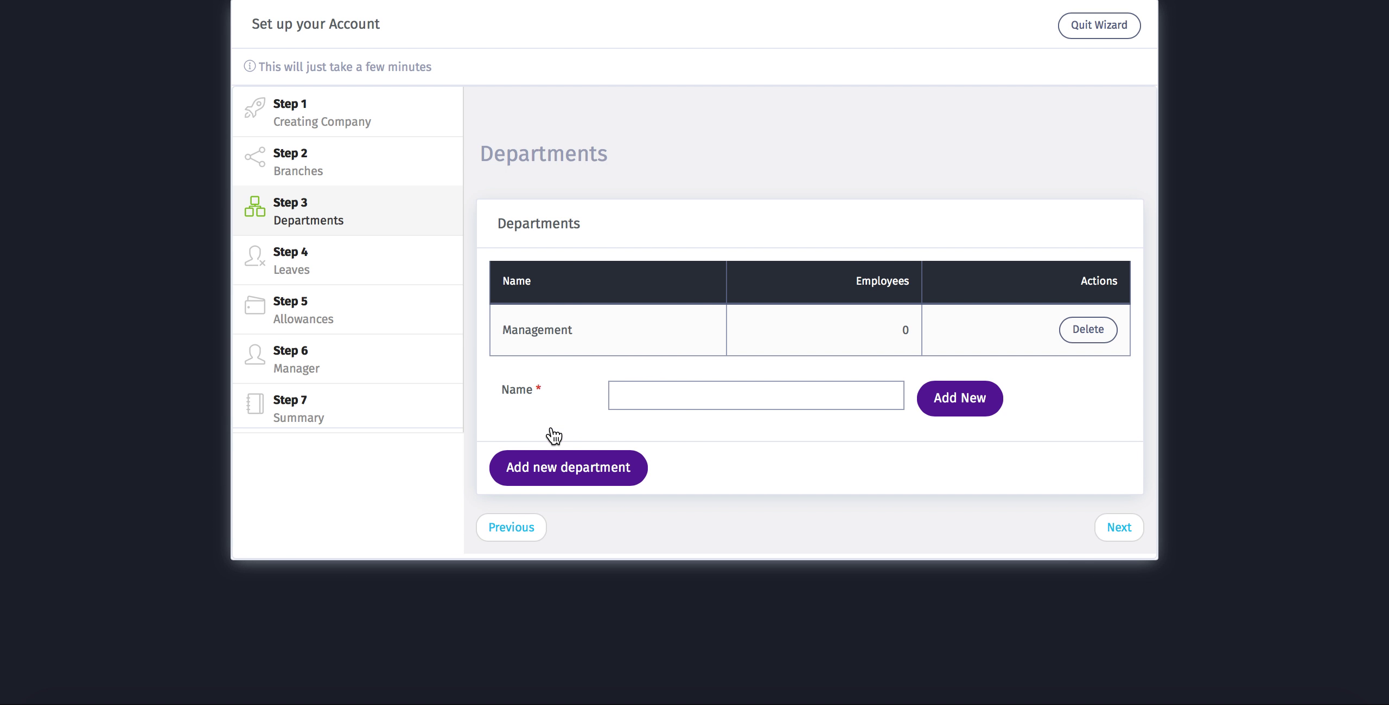
{"action": "left_click", "coordinate": [661, 394]}
{"action": "type", "text": "Sales"}
{"action": "left_click", "coordinate": [974, 411]}
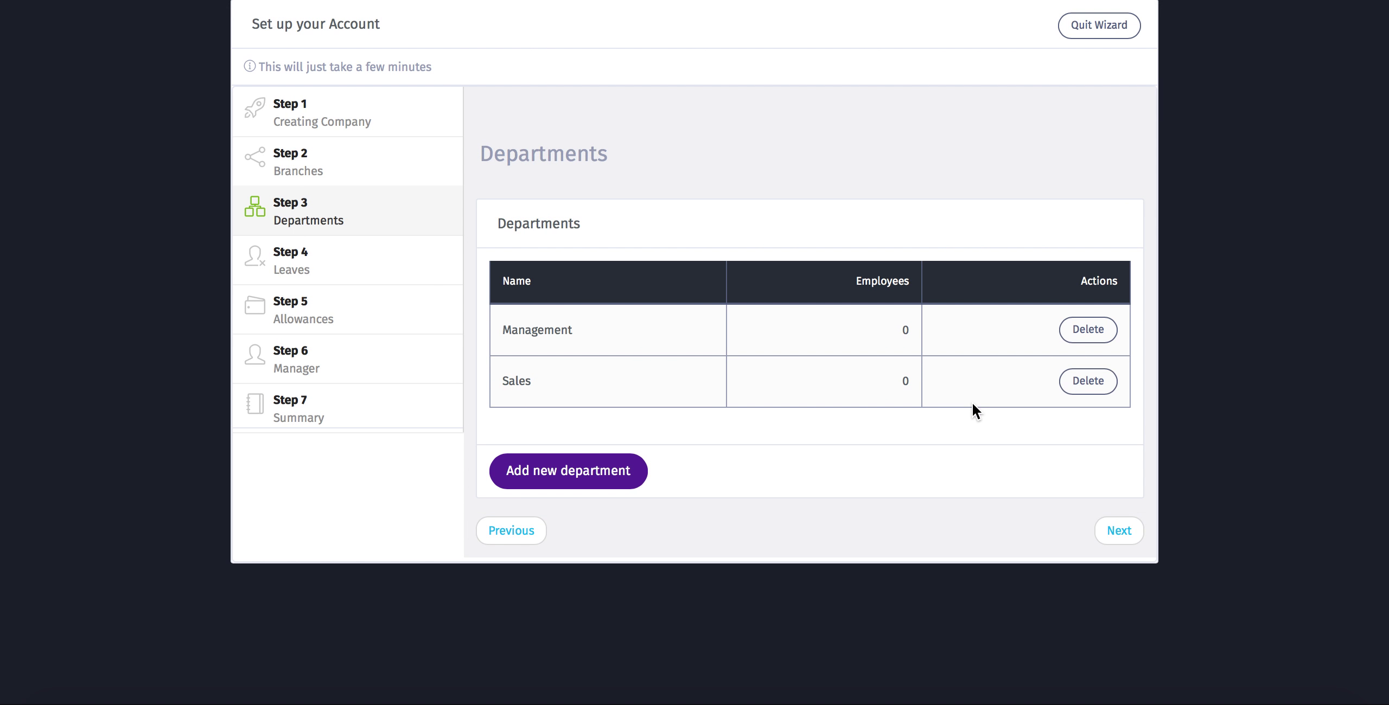
- Add HR and Finance as further departments
{"action": "left_click", "coordinate": [610, 482]}
{"action": "left_click", "coordinate": [641, 443]}
{"action": "type", "text": "HR"}
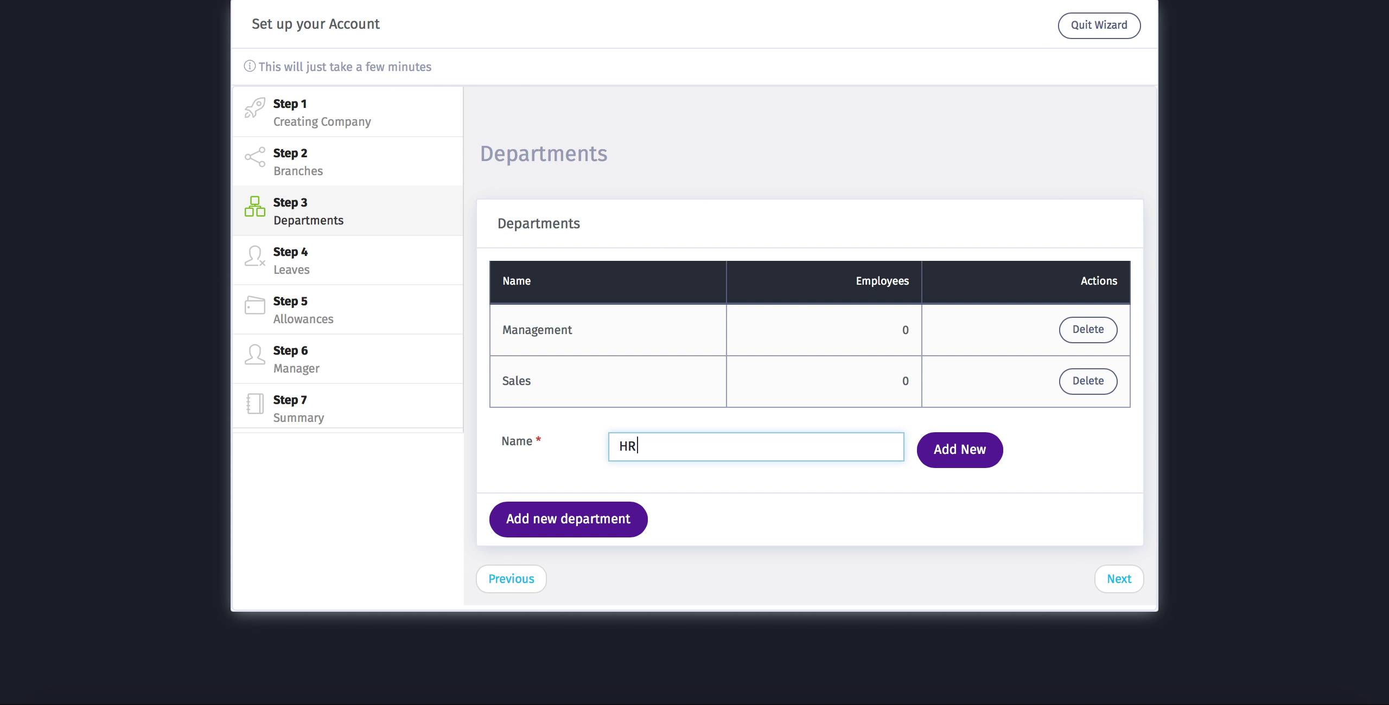
{"action": "left_click", "coordinate": [974, 446]}
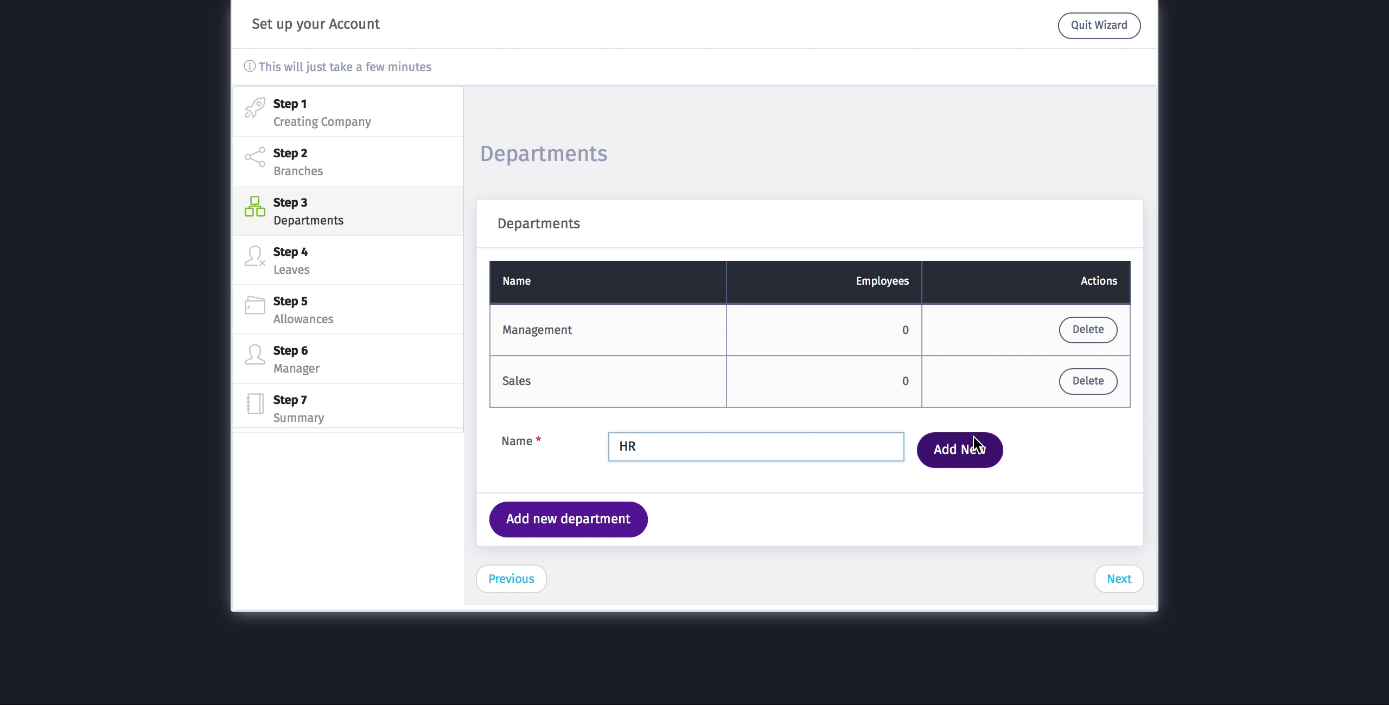
{"action": "left_click", "coordinate": [600, 520]}
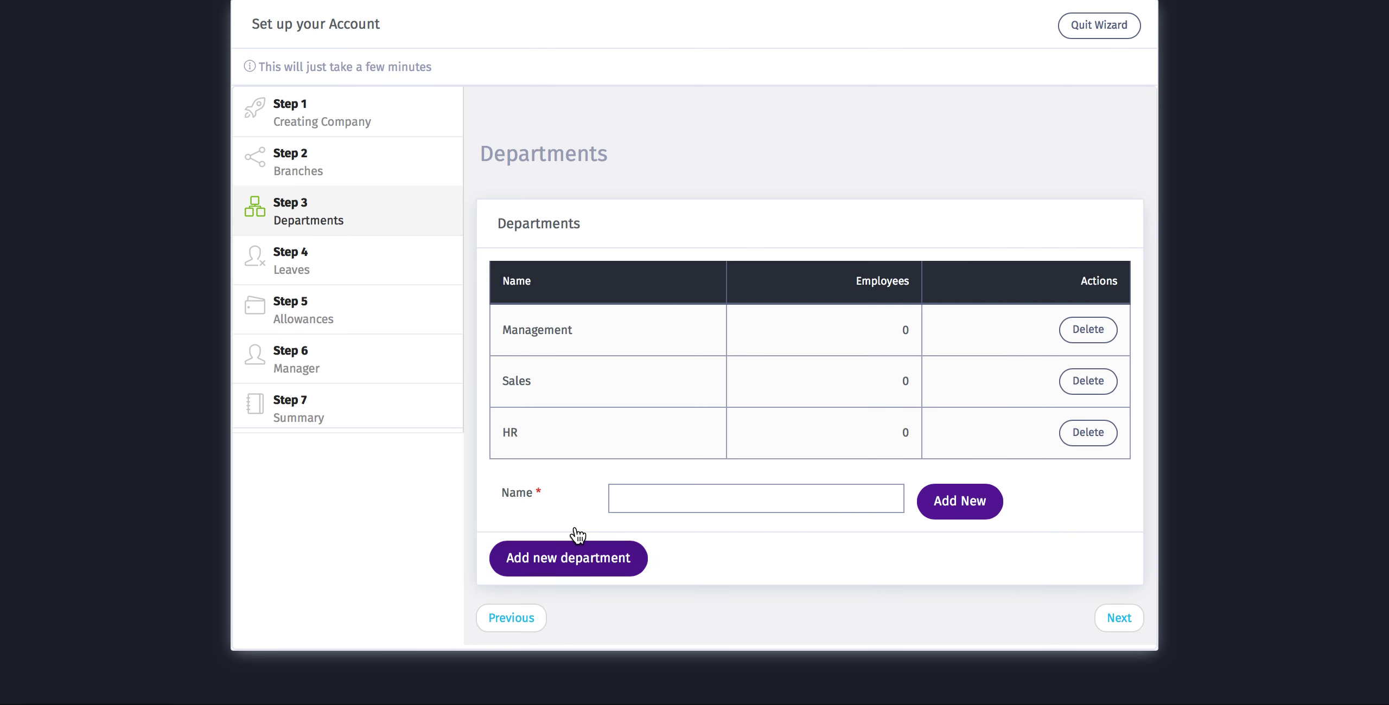
{"action": "left_click", "coordinate": [635, 498]}
{"action": "type", "text": "Finance"}
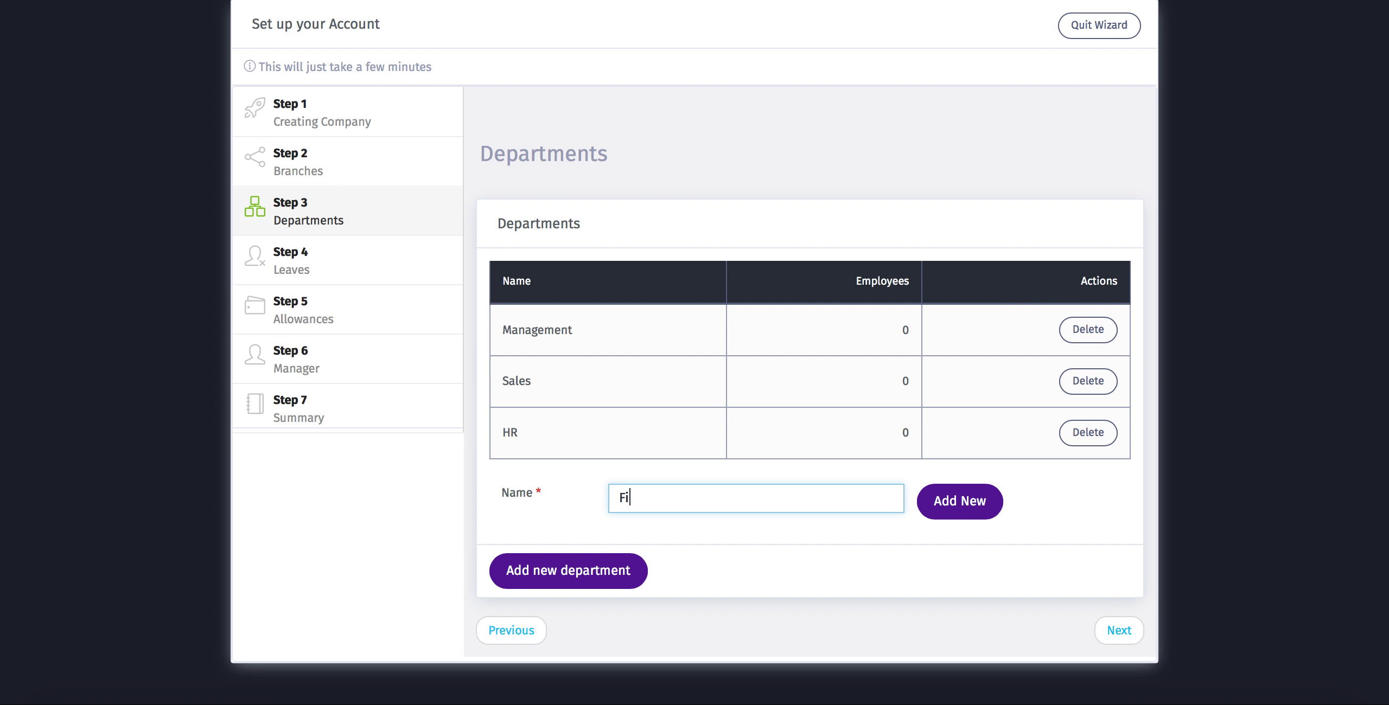
{"action": "left_click", "coordinate": [950, 508]}
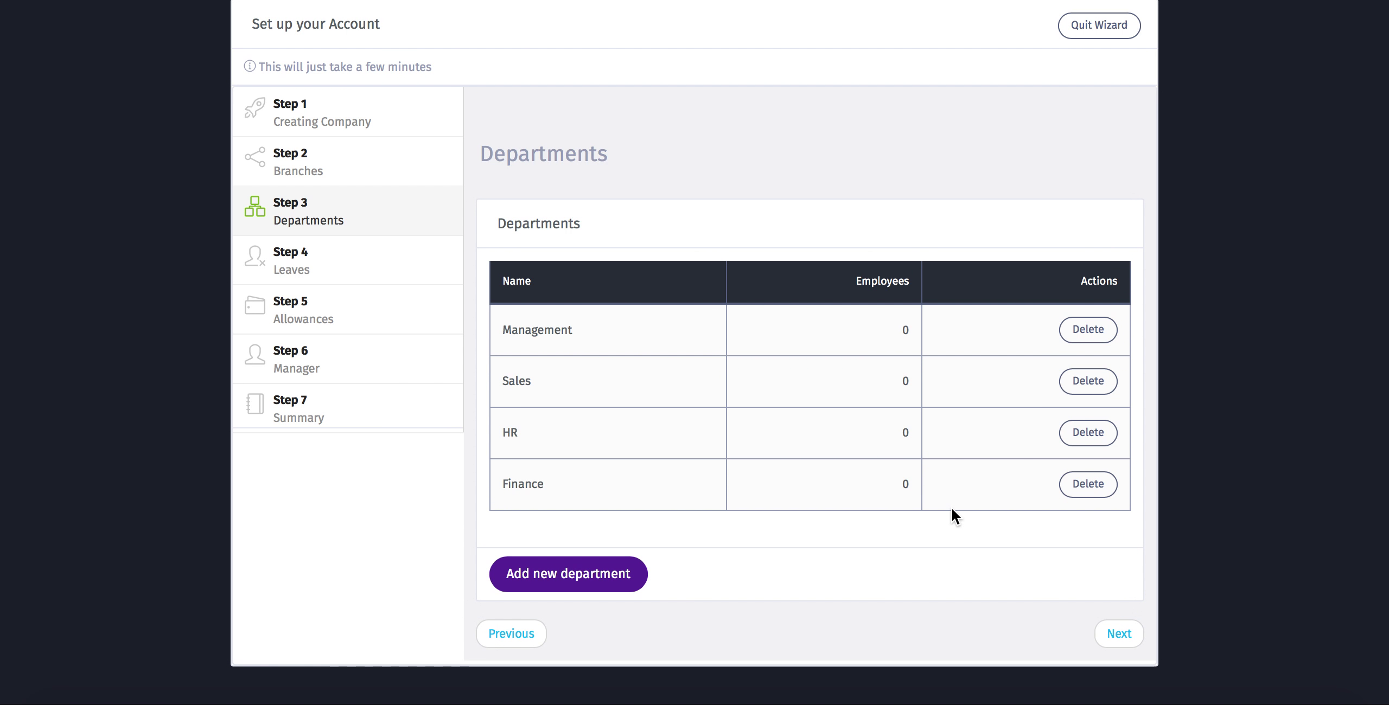
- Keep Calendar Days allocation, enable Half-Day Leave, set maximum carry-forward to 10 days, and save
{"action": "left_click", "coordinate": [1119, 634]}
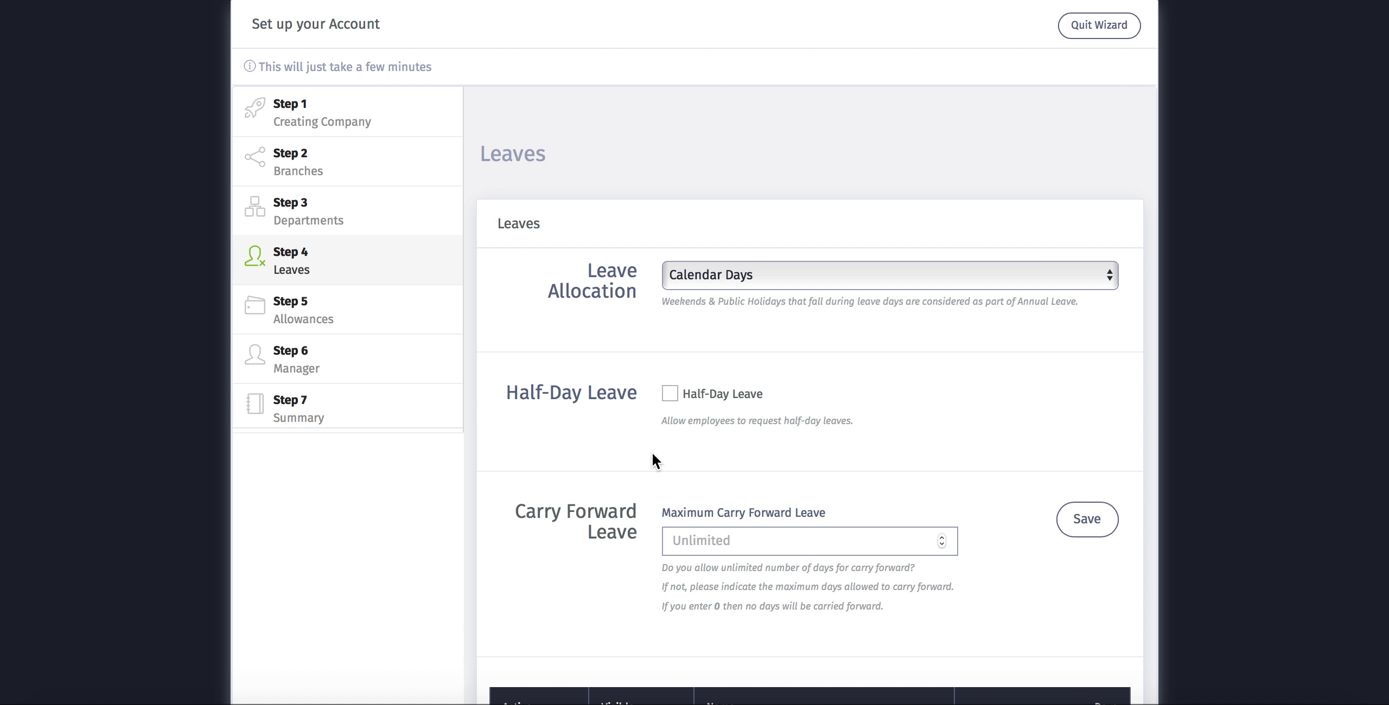
{"action": "left_click", "coordinate": [703, 284]}
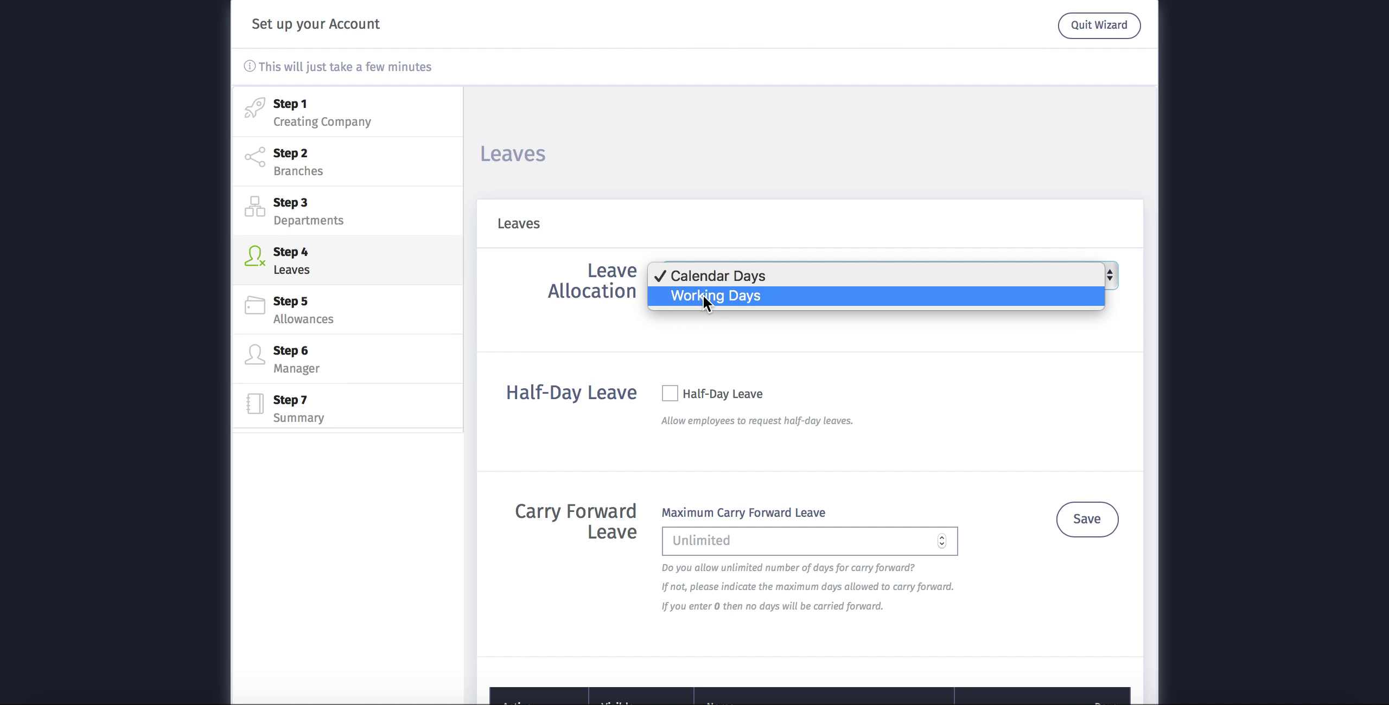
{"action": "left_click", "coordinate": [707, 280]}
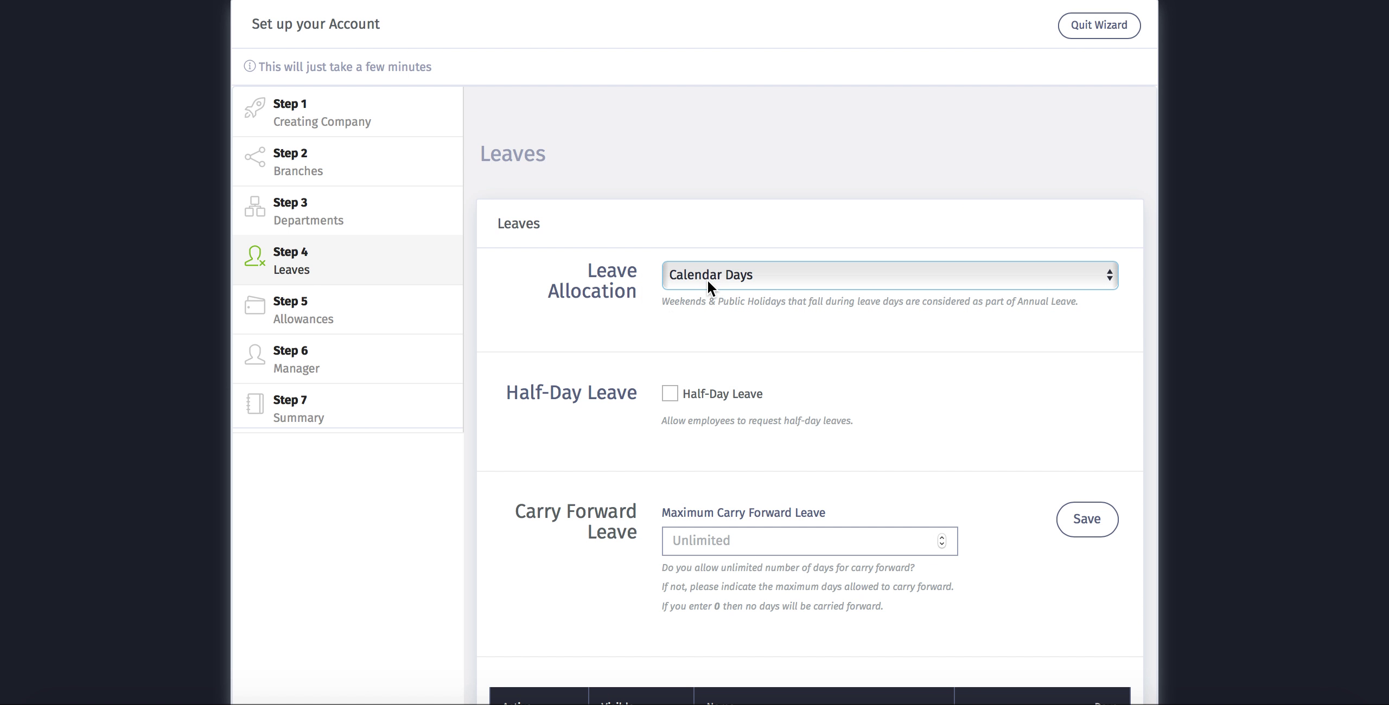
{"action": "scroll", "coordinate": [644, 330], "scroll_direction": "down", "scroll_amount": 5}
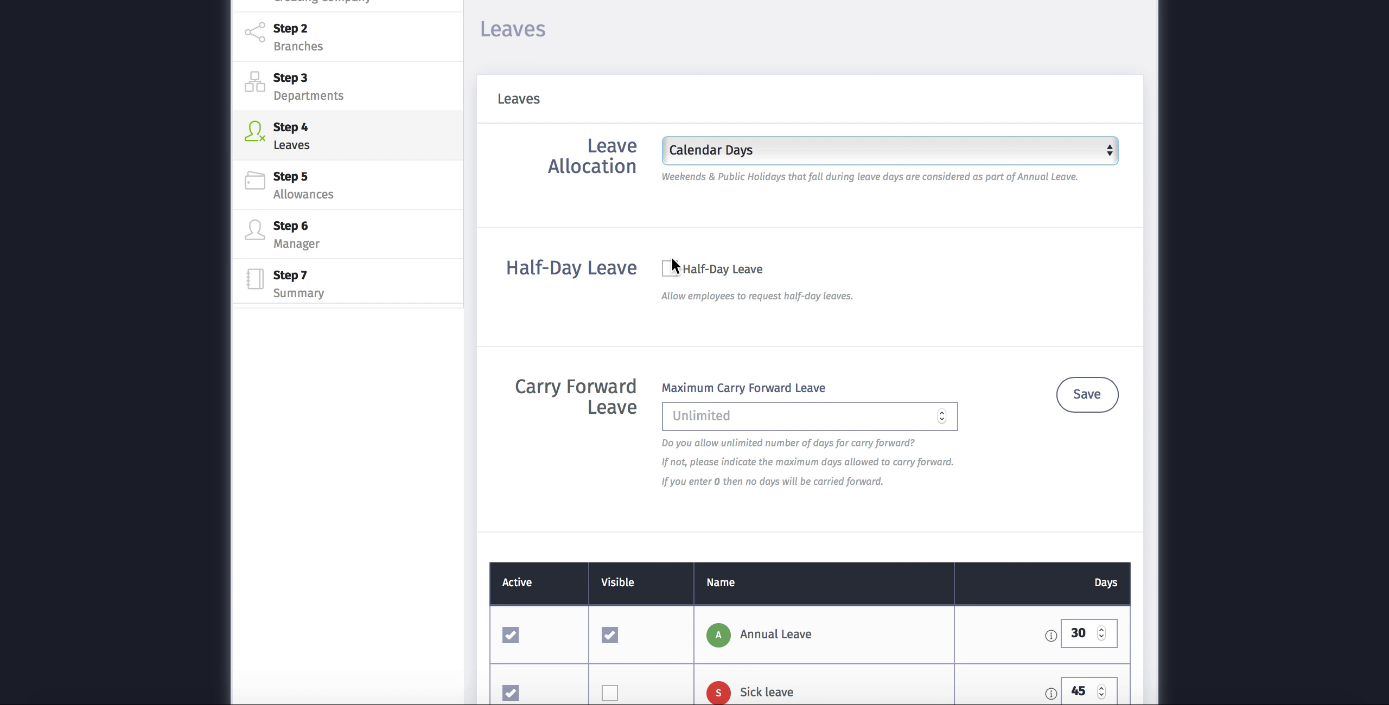
{"action": "left_click", "coordinate": [675, 272]}
{"action": "scroll", "coordinate": [862, 327], "scroll_direction": "down", "scroll_amount": 4}
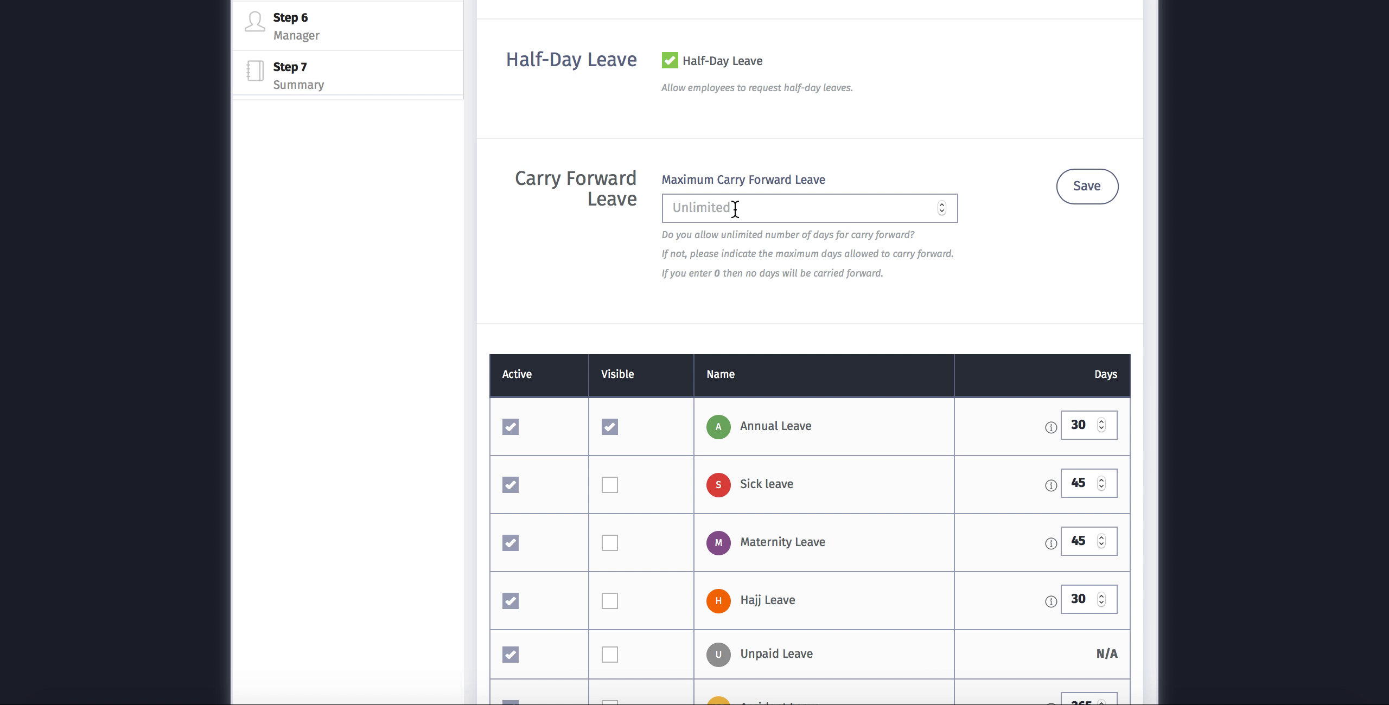
{"action": "left_click", "coordinate": [703, 214]}
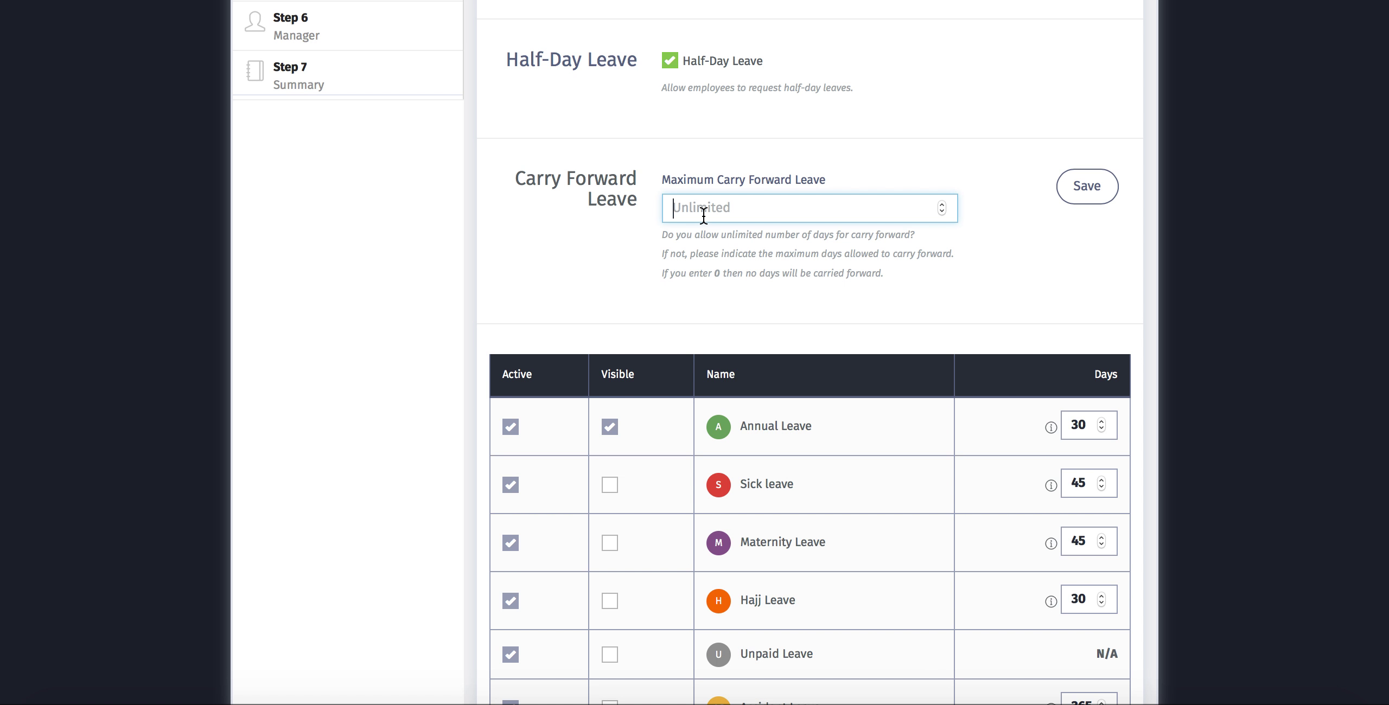
{"action": "type", "text": "10"}
{"action": "left_click", "coordinate": [1096, 190]}
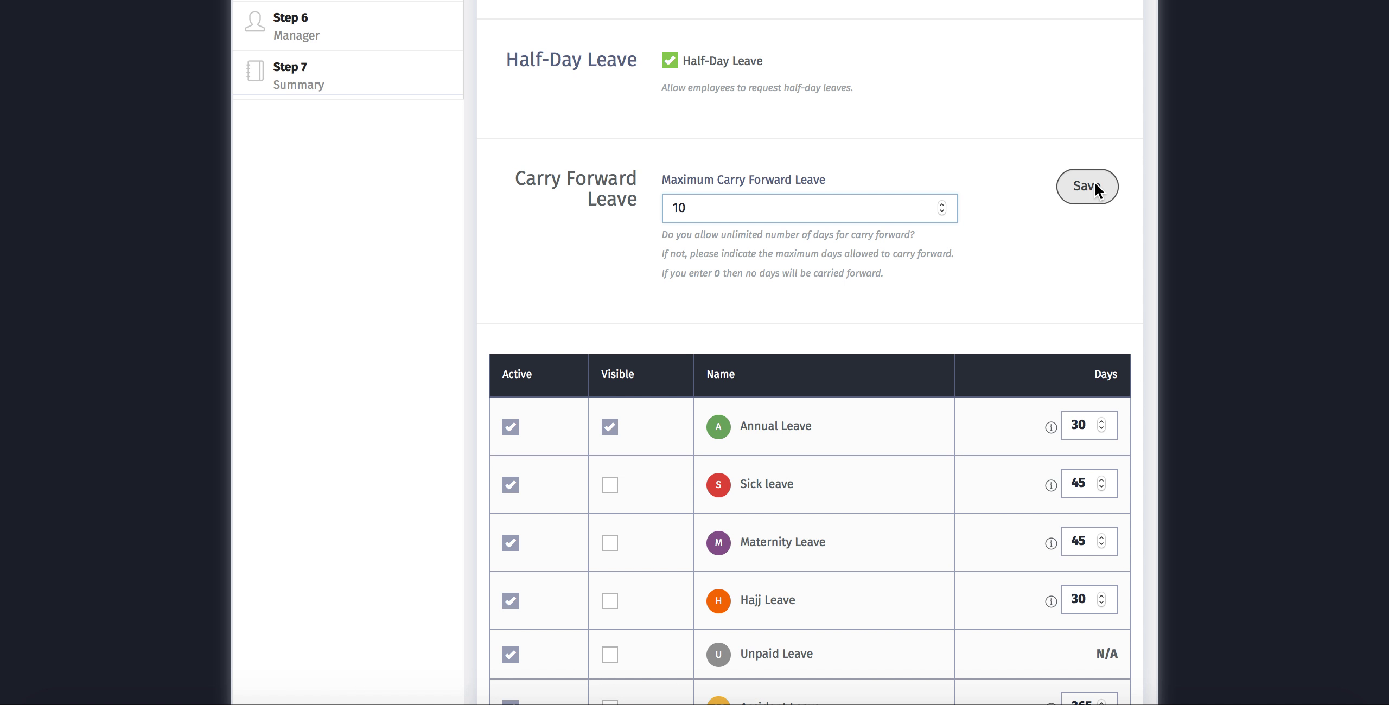
{"action": "scroll", "coordinate": [708, 401], "scroll_direction": "down", "scroll_amount": 3}
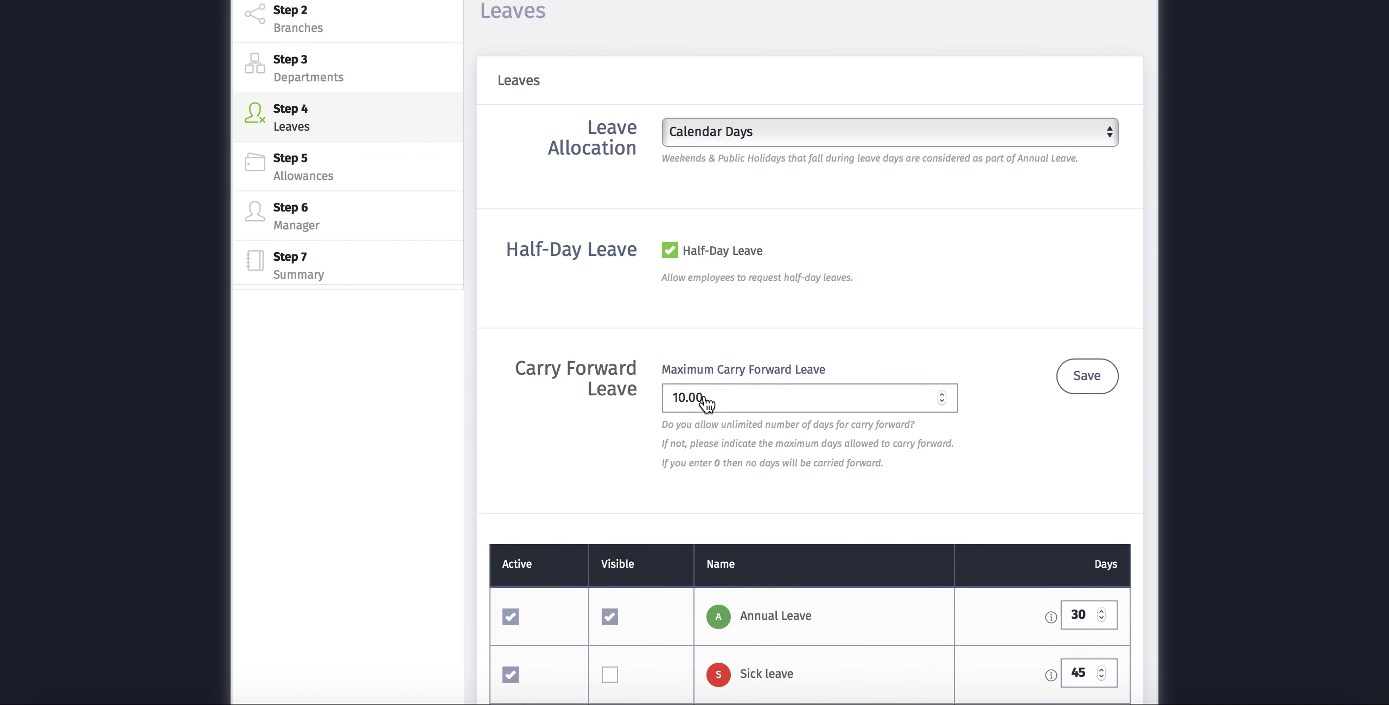
{"action": "scroll", "coordinate": [708, 400], "scroll_direction": "down", "scroll_amount": 8}
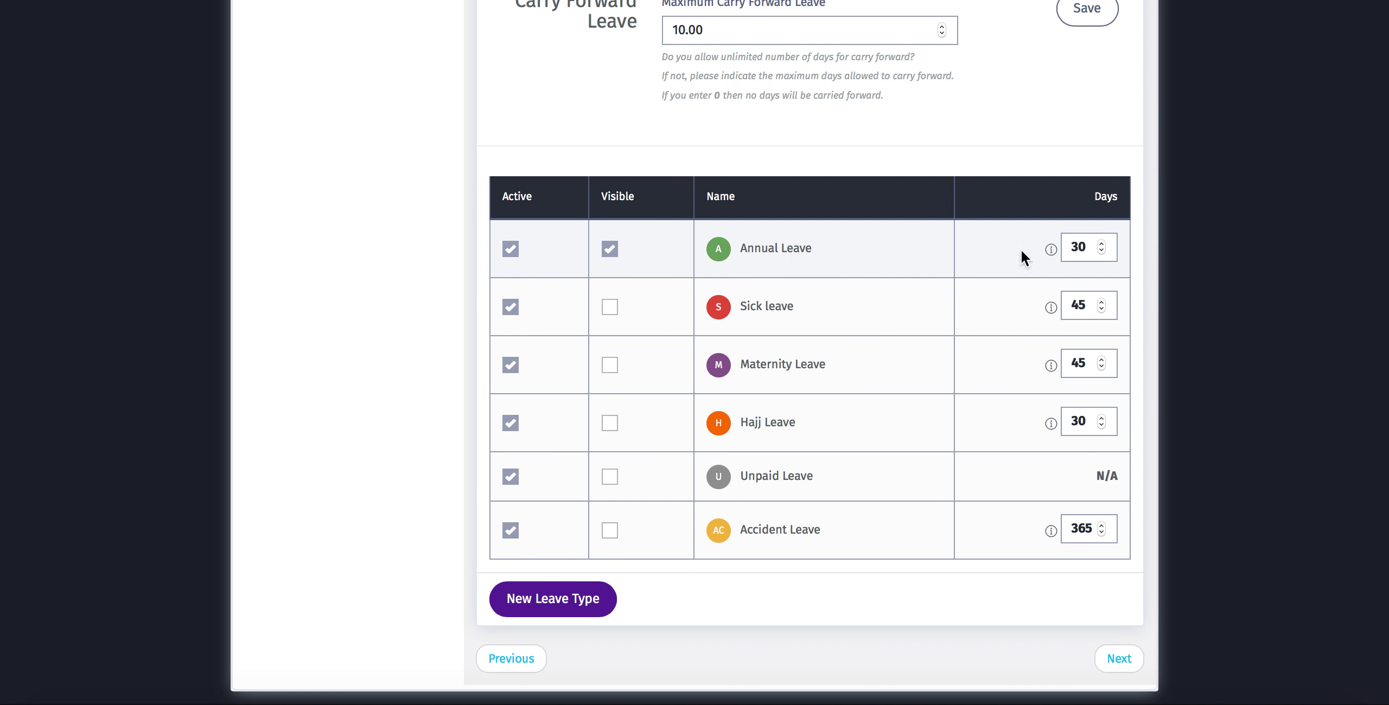
- Add a leave type named Paternity with short name P and 3 days
{"action": "mouse_move", "coordinate": [1048, 250]}
{"action": "left_click", "coordinate": [556, 603]}
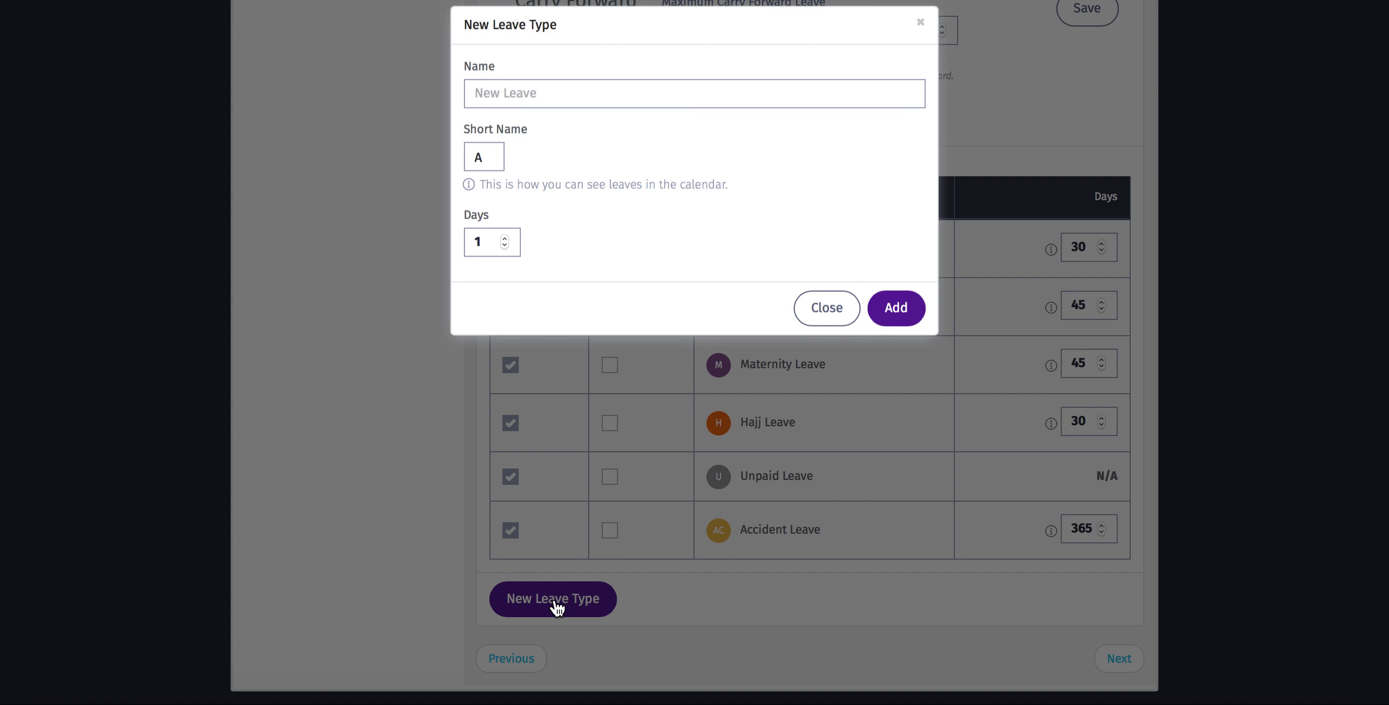
{"action": "left_click", "coordinate": [534, 111]}
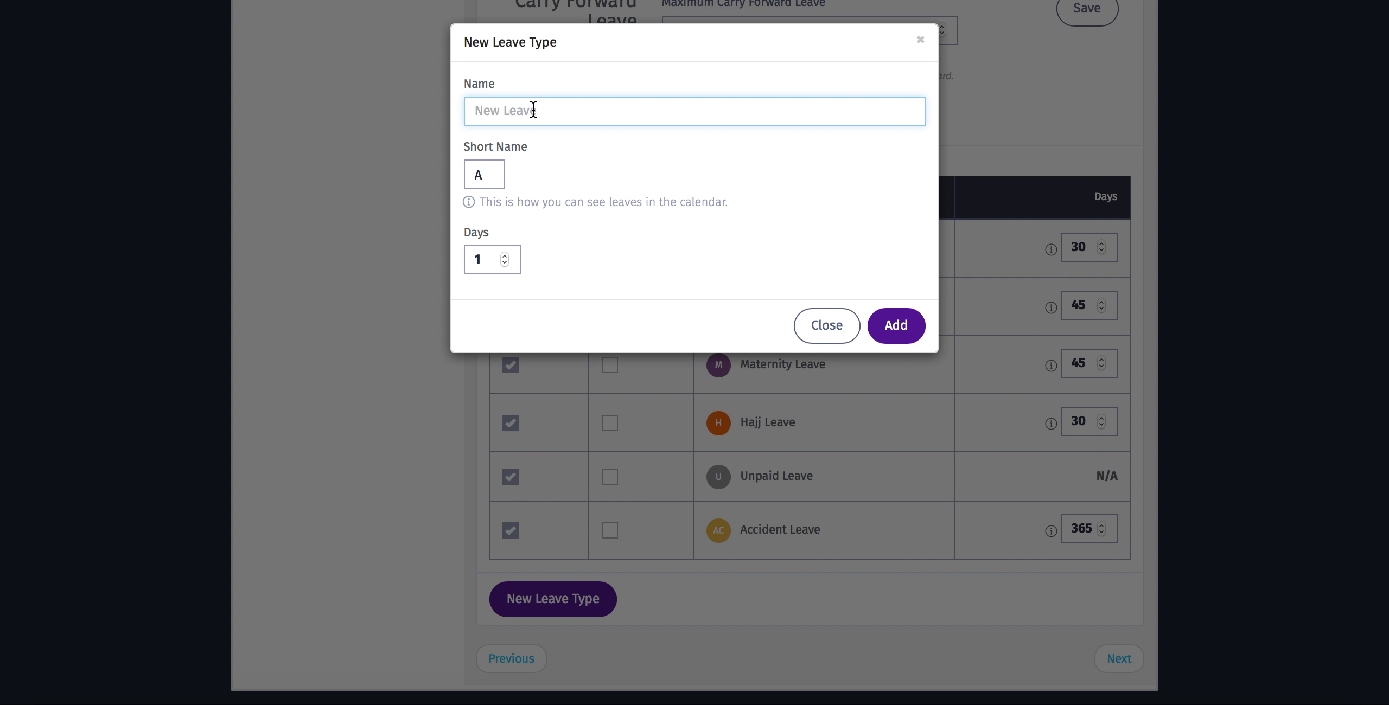
{"action": "type", "text": "Paternity"}
{"action": "left_click", "coordinate": [491, 177]}
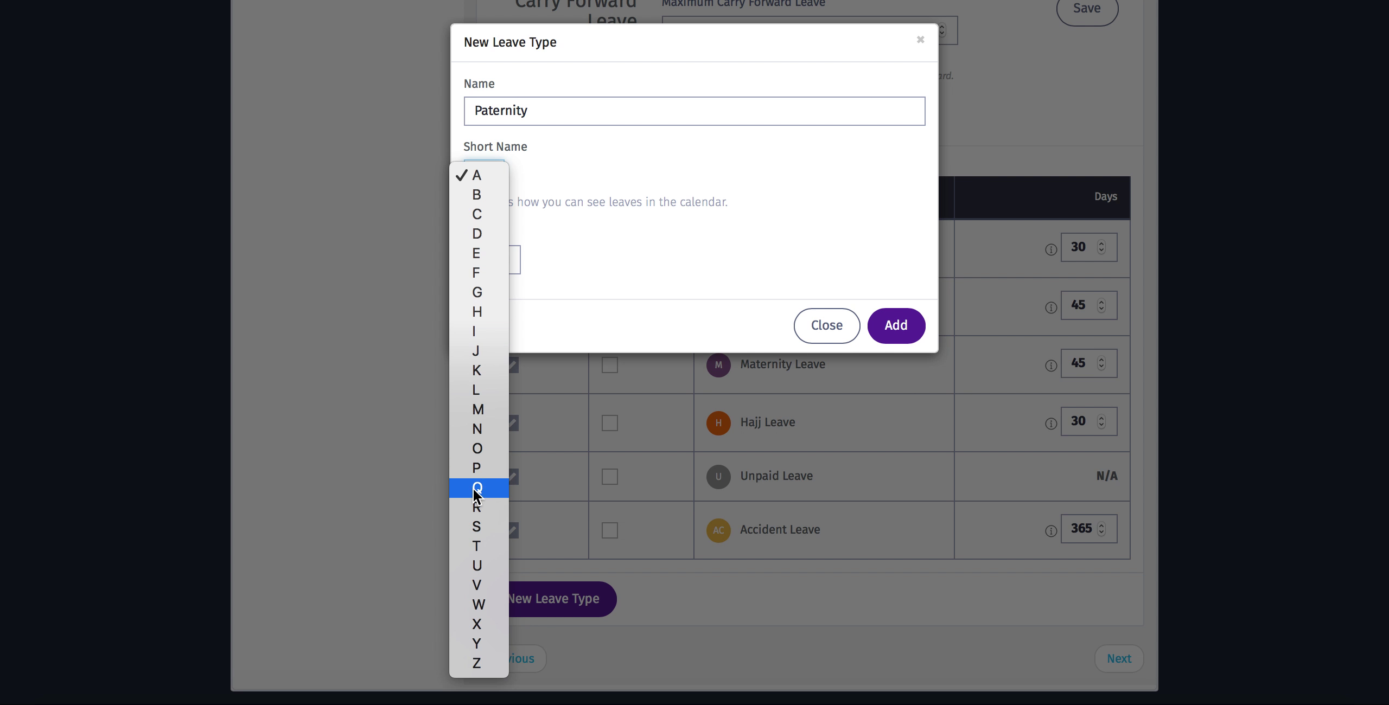
{"action": "left_click", "coordinate": [486, 469]}
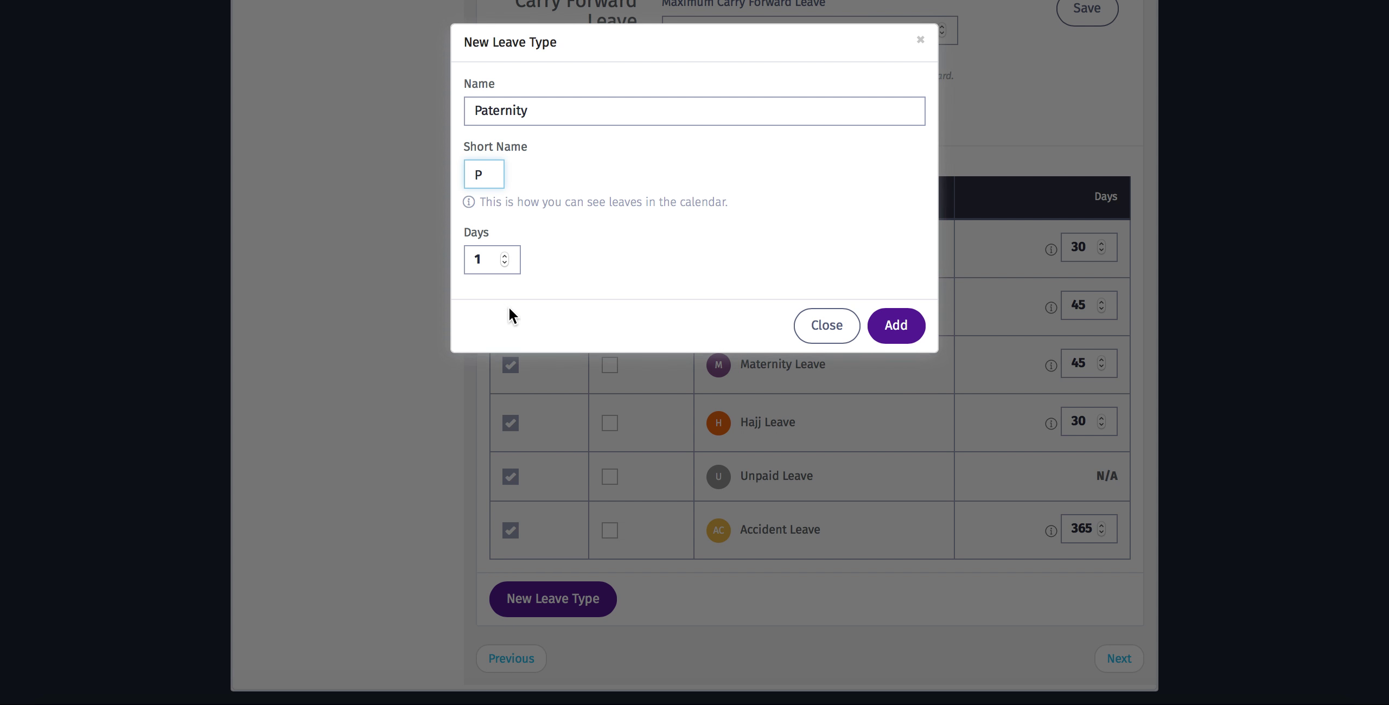
{"action": "double_click", "coordinate": [465, 259]}
{"action": "type", "text": "3"}
{"action": "left_click", "coordinate": [893, 324]}
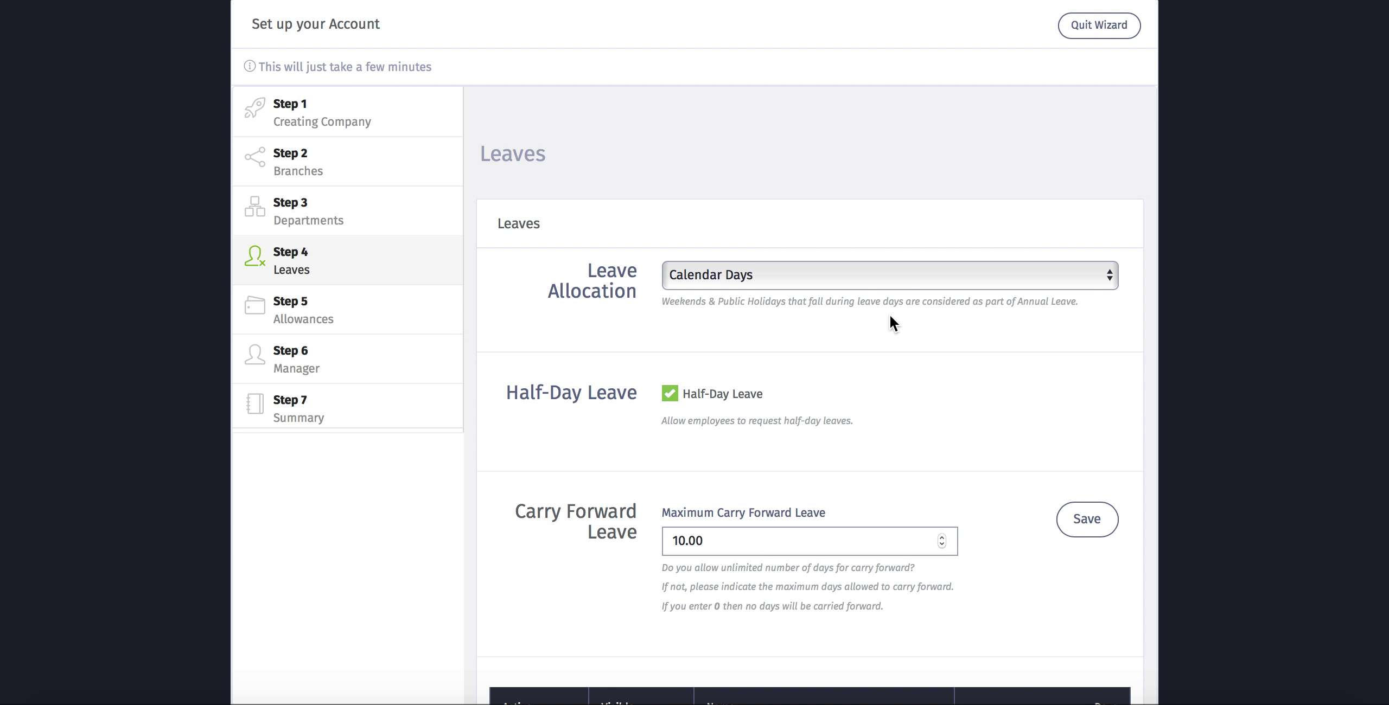
- Mark the Paternity leave row Visible and proceed to Step 5 Allowances
{"action": "scroll", "coordinate": [538, 434], "scroll_direction": "down", "scroll_amount": 10}
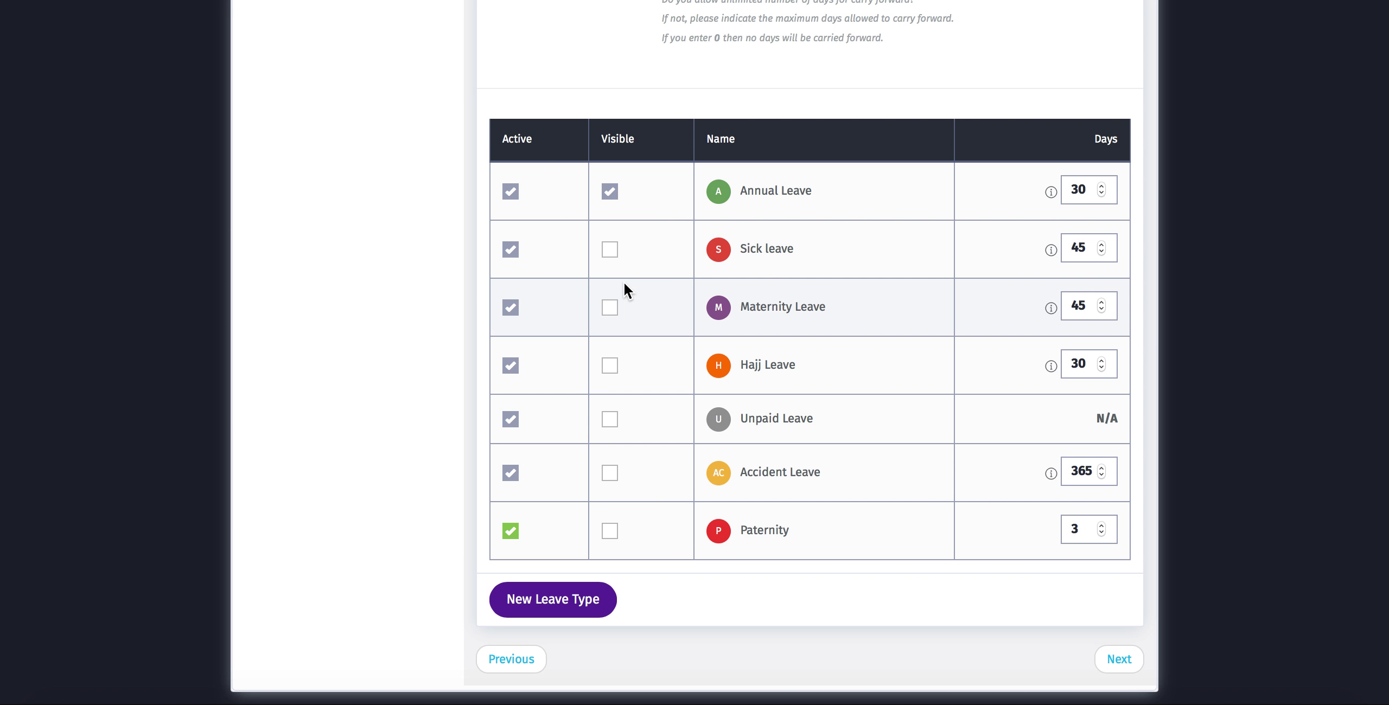
{"action": "left_click", "coordinate": [612, 533]}
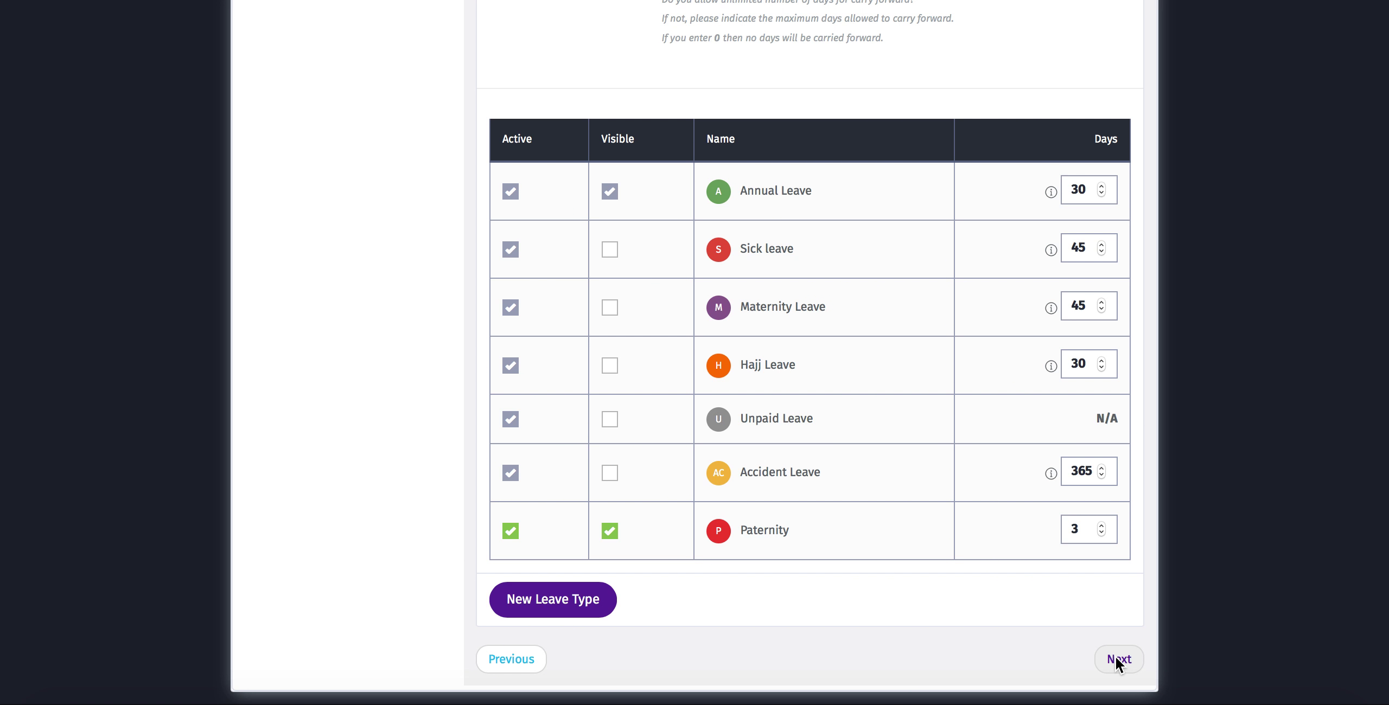
{"action": "left_click", "coordinate": [1116, 657]}
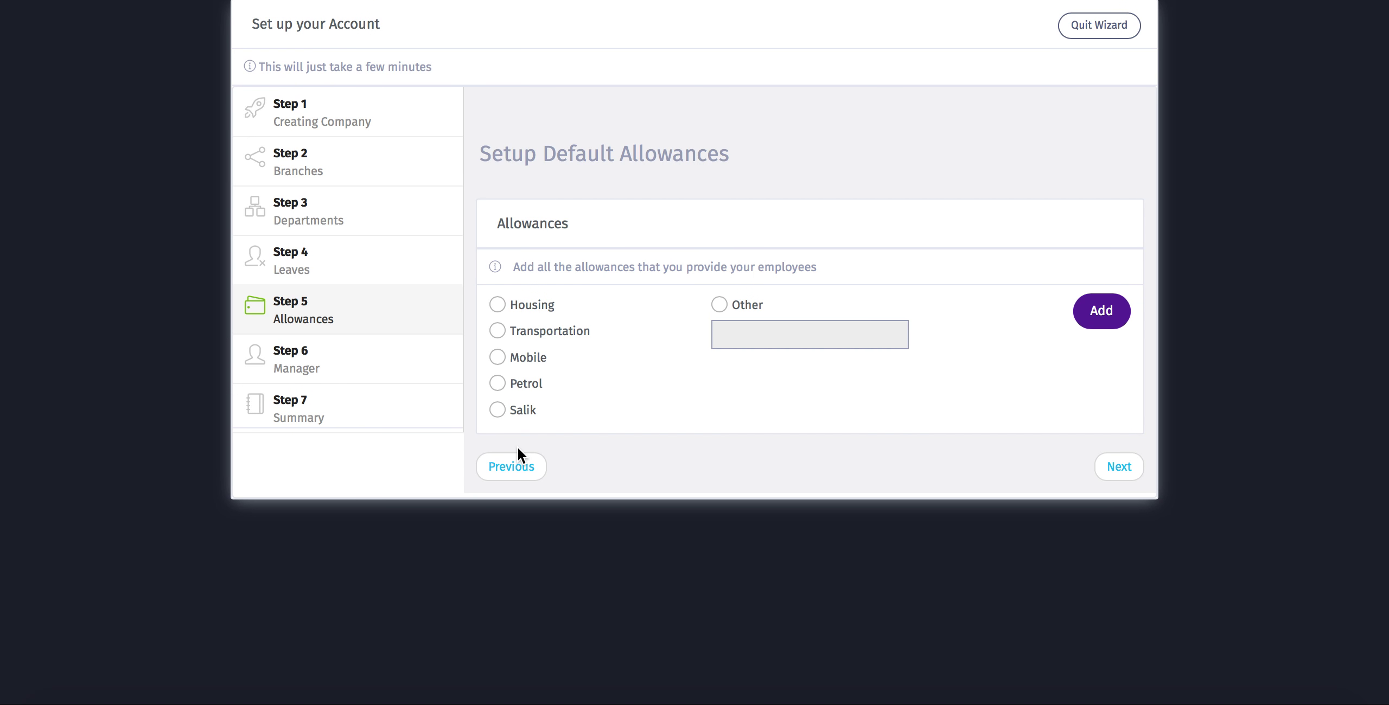
- Add Transportation, Mobile and Housing to the allowances table
{"action": "left_click", "coordinate": [497, 332]}
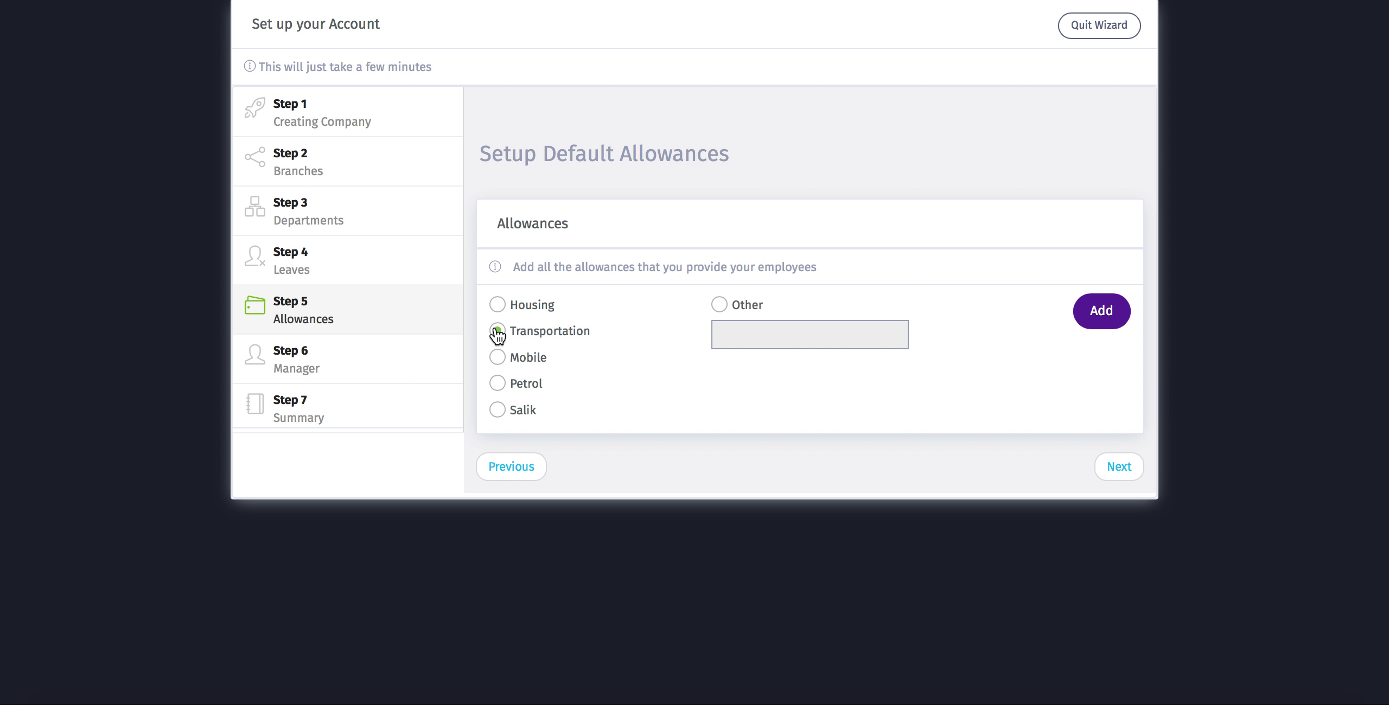
{"action": "left_click", "coordinate": [1098, 314]}
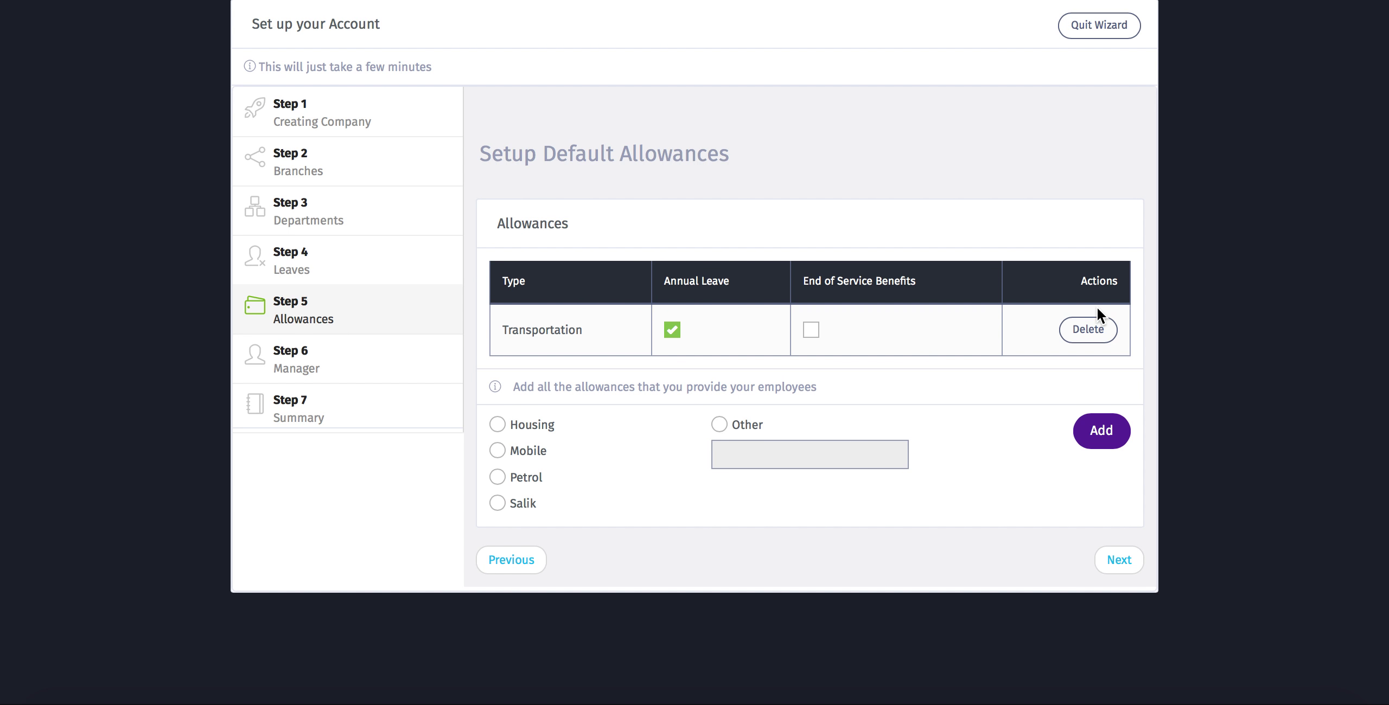
{"action": "left_click", "coordinate": [498, 452]}
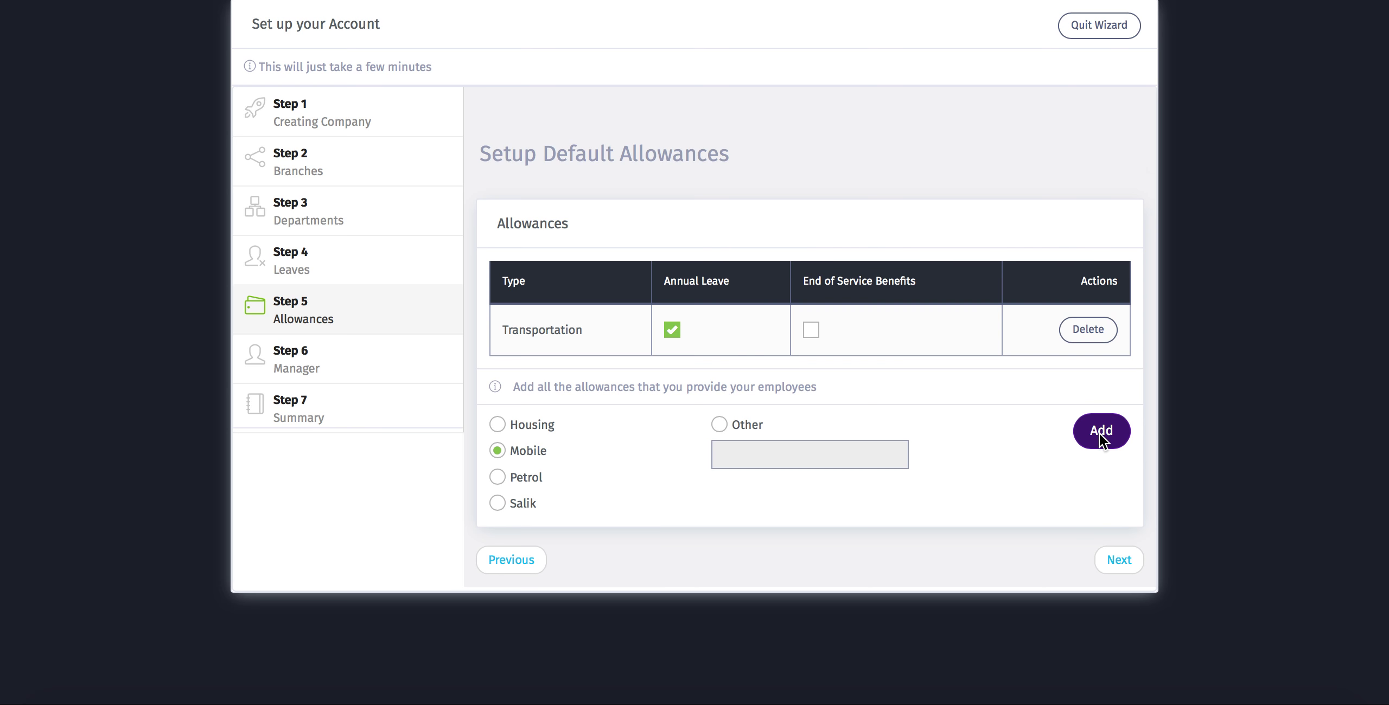
{"action": "left_click", "coordinate": [1100, 434]}
{"action": "left_click", "coordinate": [498, 477]}
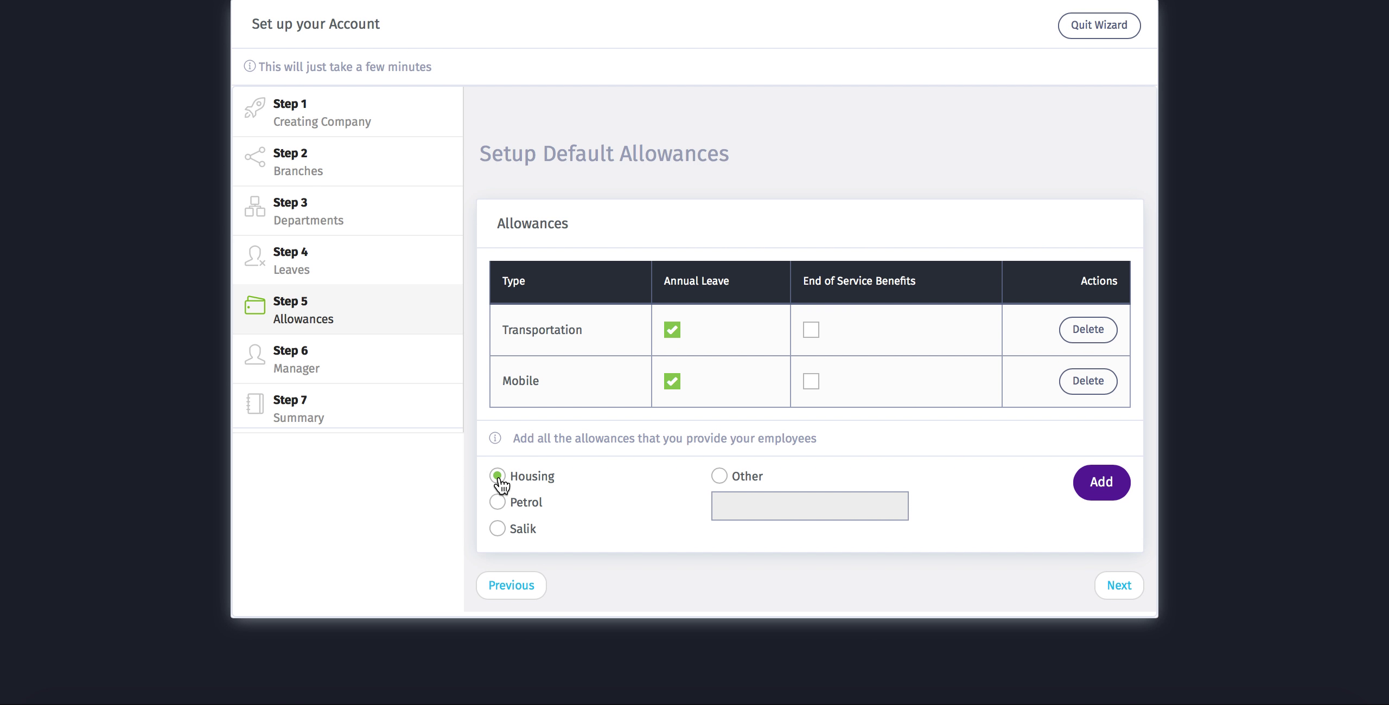
{"action": "left_click", "coordinate": [1102, 483]}
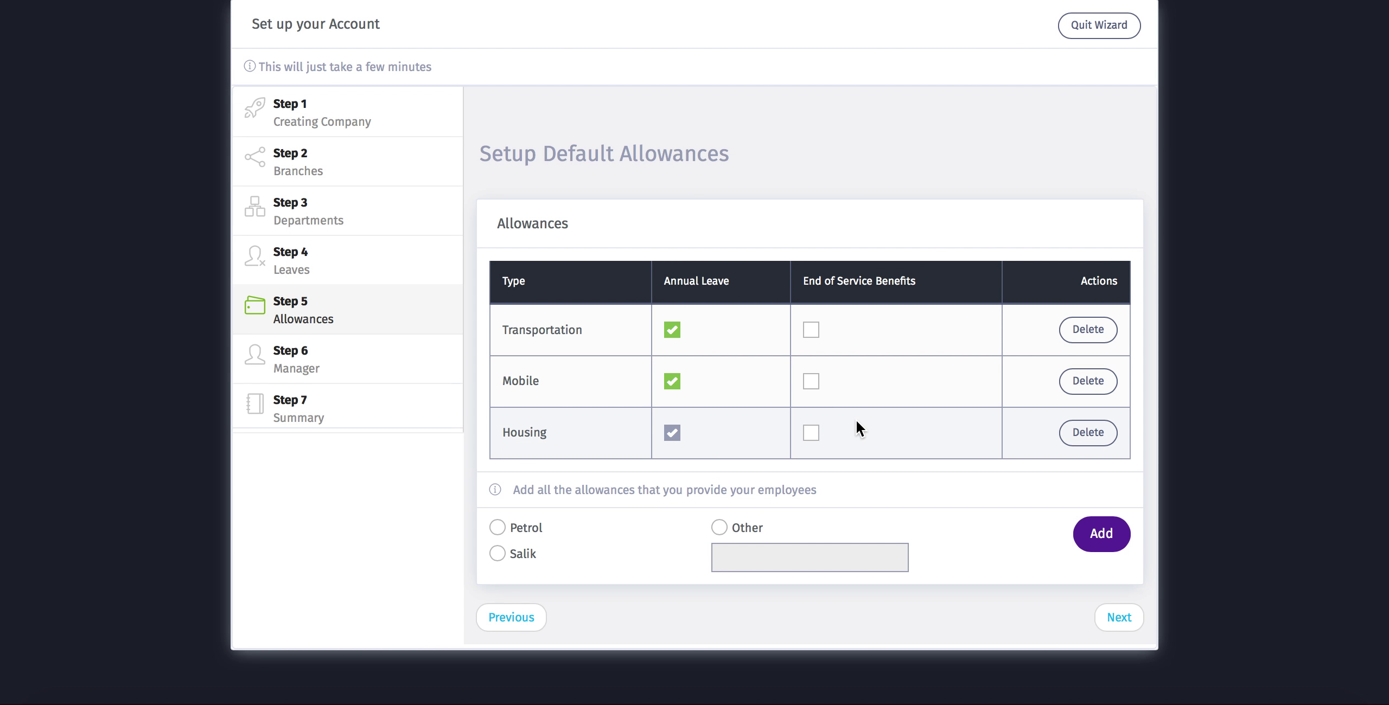
- Add a custom 'Other' allowance named Entertainment
{"action": "left_click", "coordinate": [718, 529]}
{"action": "left_click", "coordinate": [776, 562]}
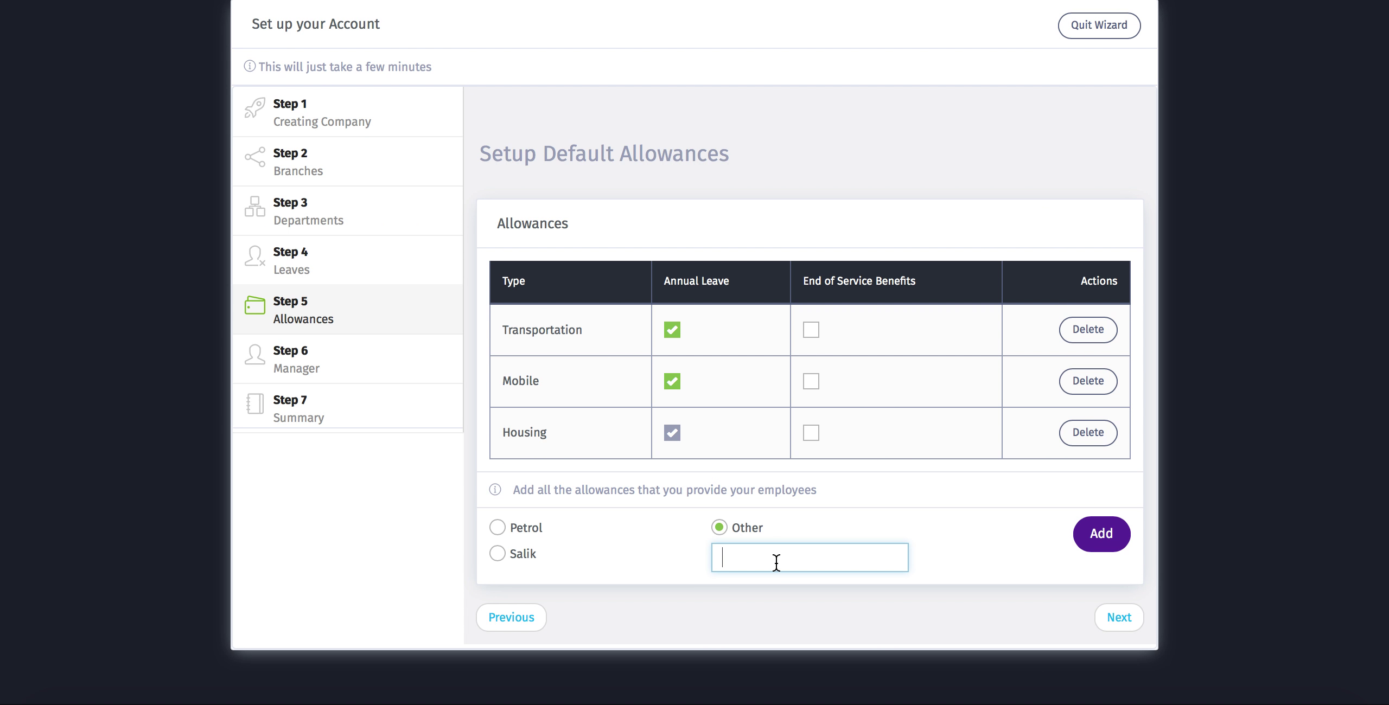
{"action": "type", "text": "Entertaiunment"}
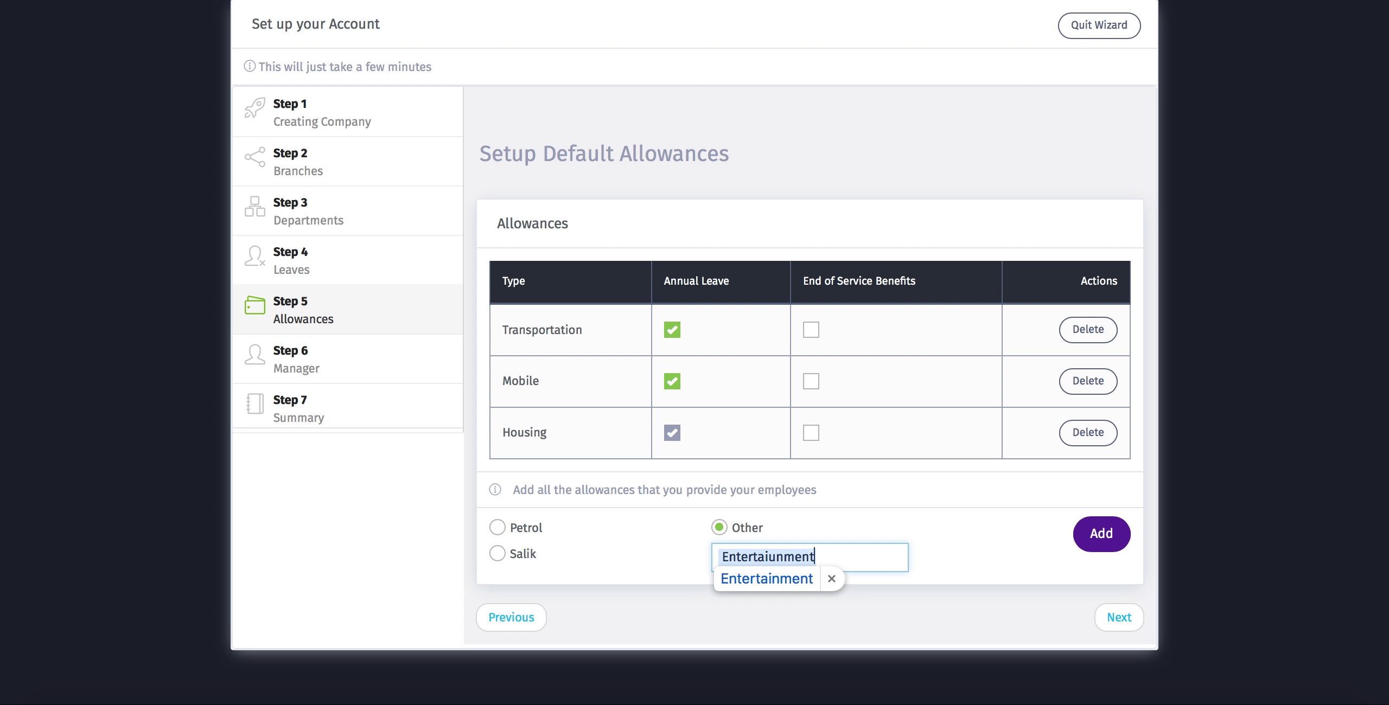
{"action": "left_click", "coordinate": [792, 581]}
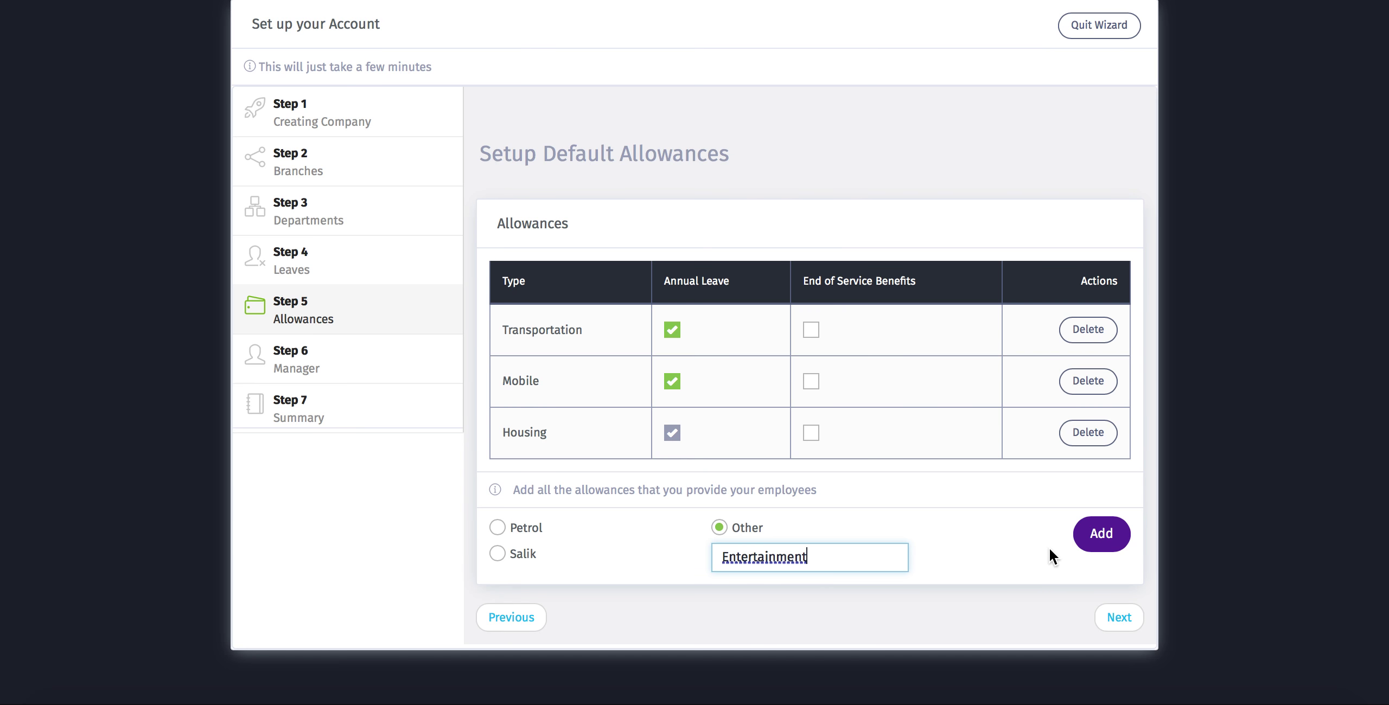
{"action": "left_click", "coordinate": [1101, 534]}
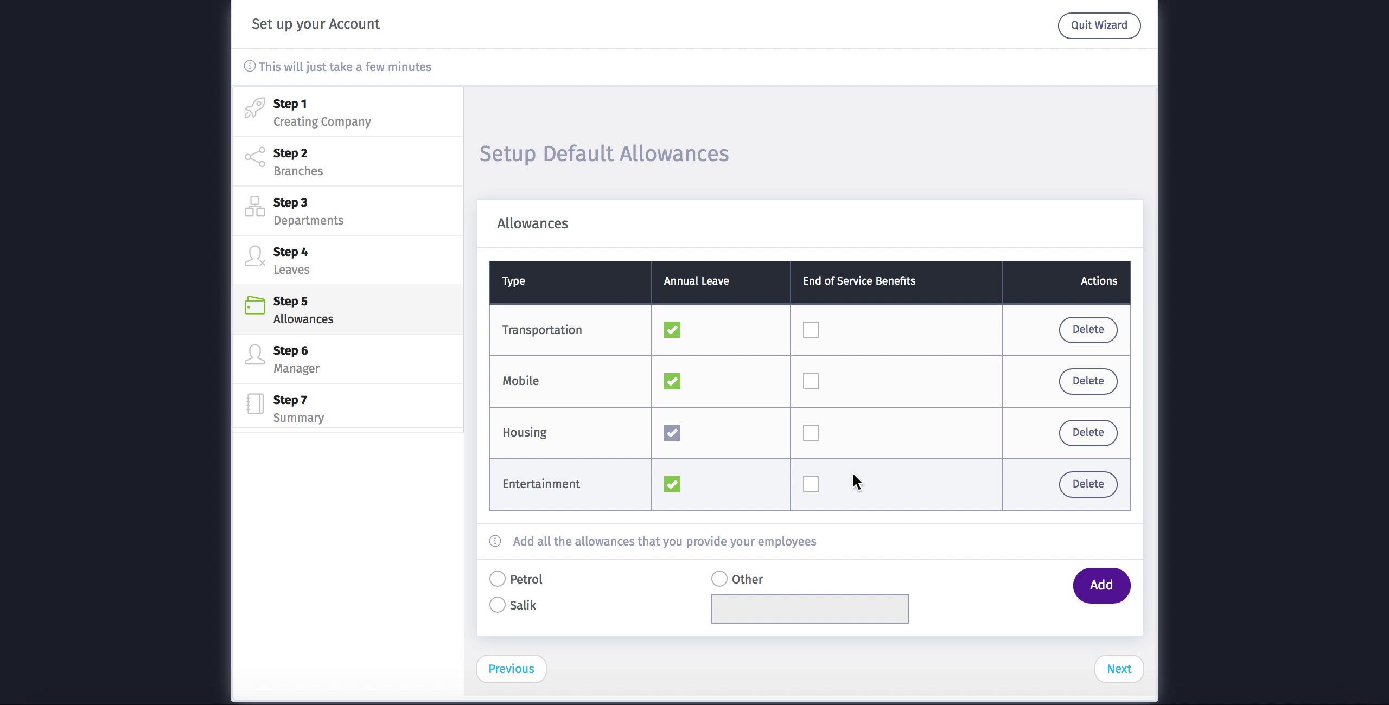
- Leave Transportation excluded from end-of-service benefits and continue to the manager step
{"action": "left_click", "coordinate": [812, 333]}
{"action": "left_click", "coordinate": [811, 331]}
{"action": "scroll", "coordinate": [940, 607], "scroll_direction": "down", "scroll_amount": 1}
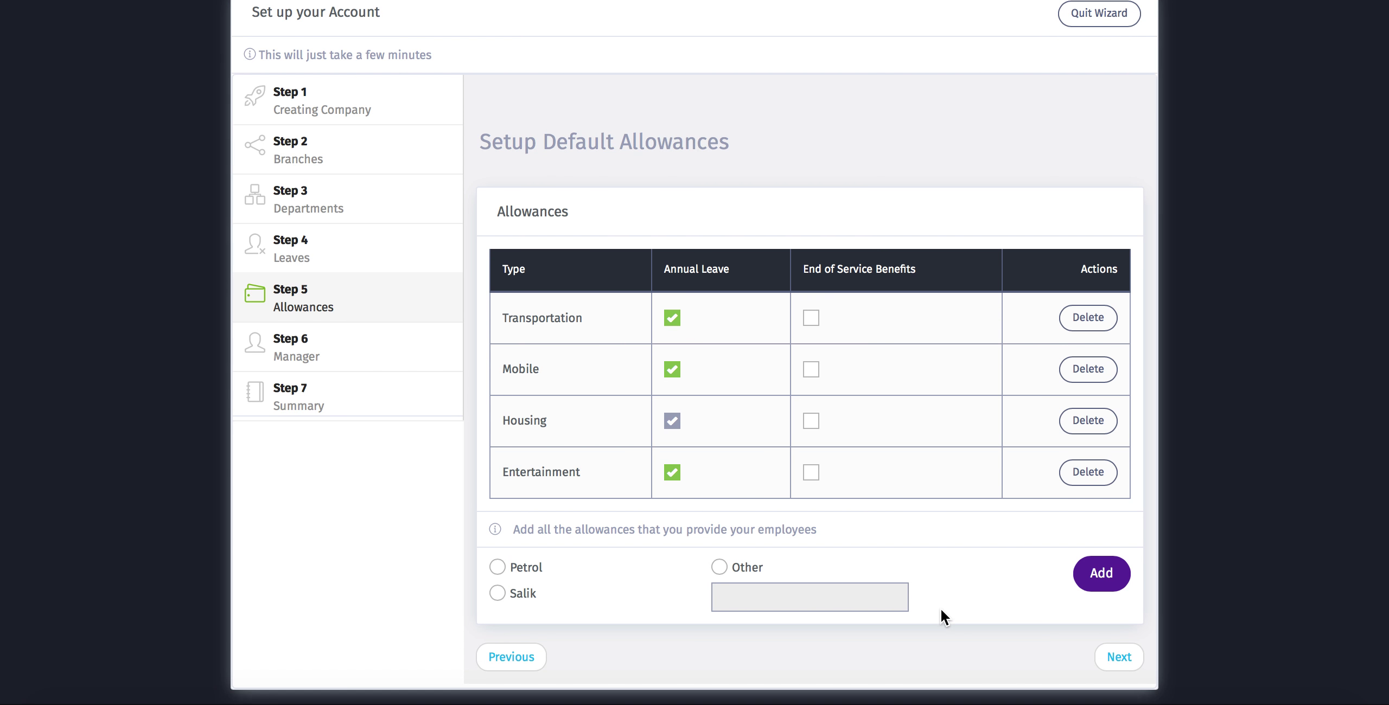
{"action": "left_click", "coordinate": [1118, 667]}
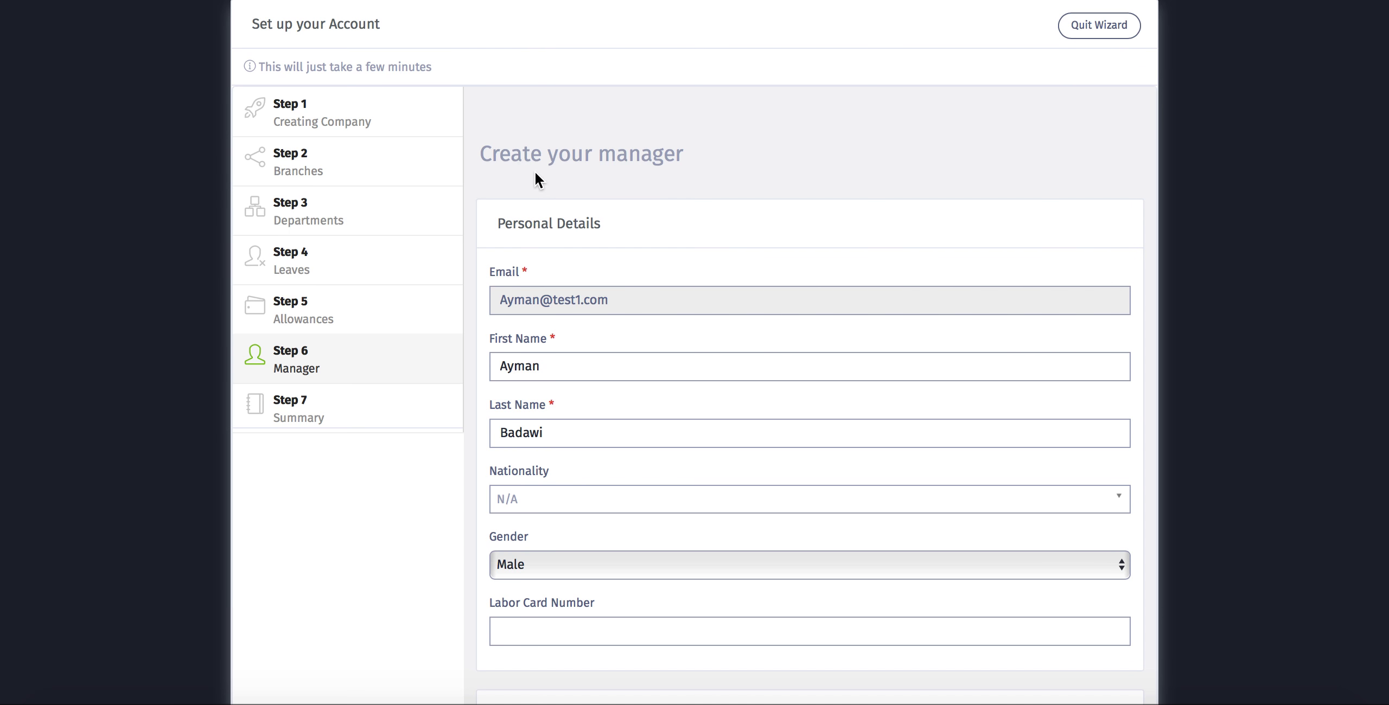
- Choose Palestinian as the manager's nationality, then dismiss the autofill list on Labor Card Number
{"action": "scroll", "coordinate": [623, 204], "scroll_direction": "down", "scroll_amount": 3}
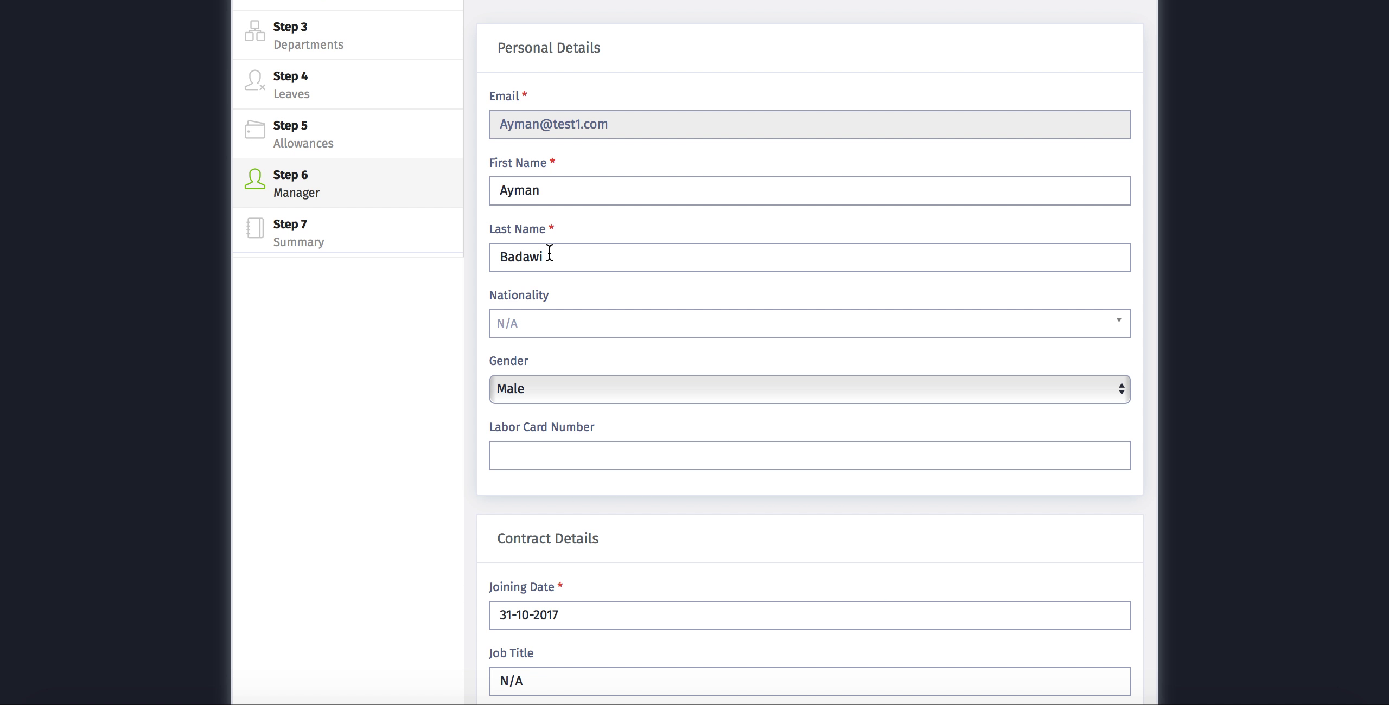
{"action": "left_click", "coordinate": [539, 328]}
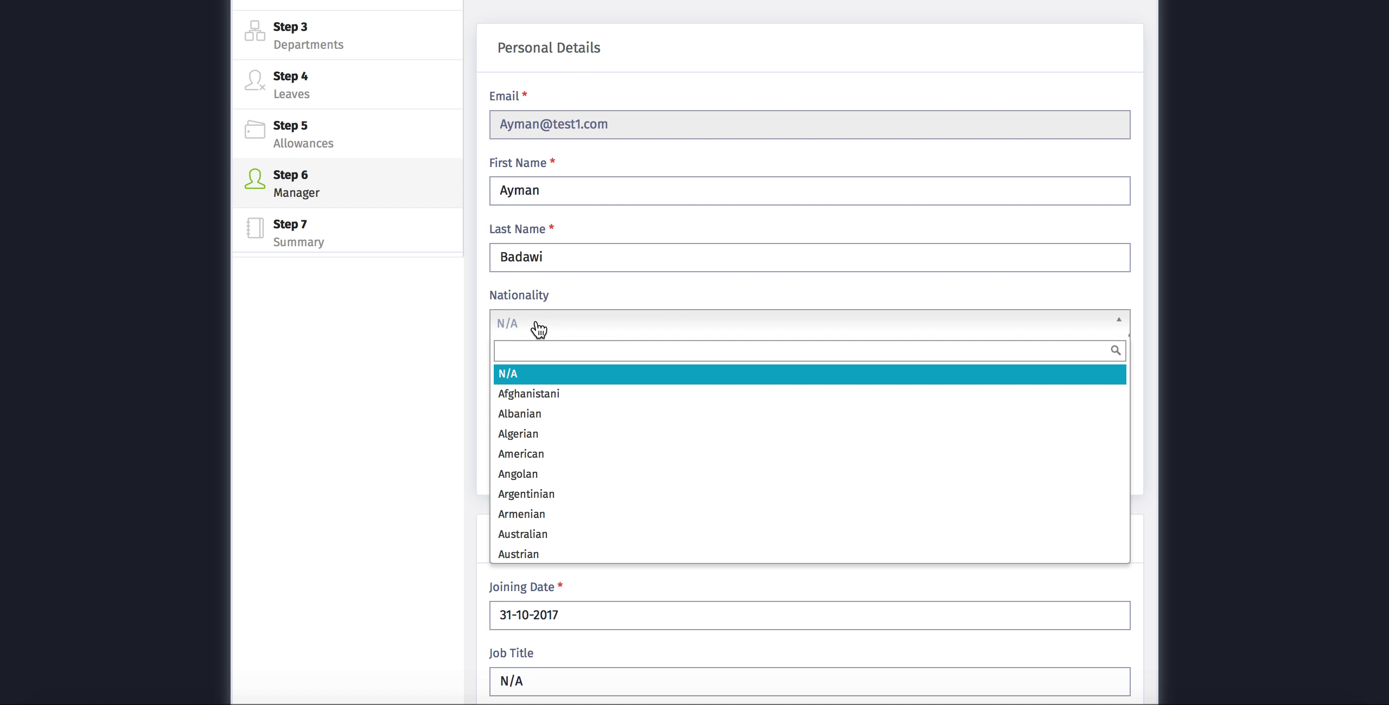
{"action": "type", "text": "Pale"}
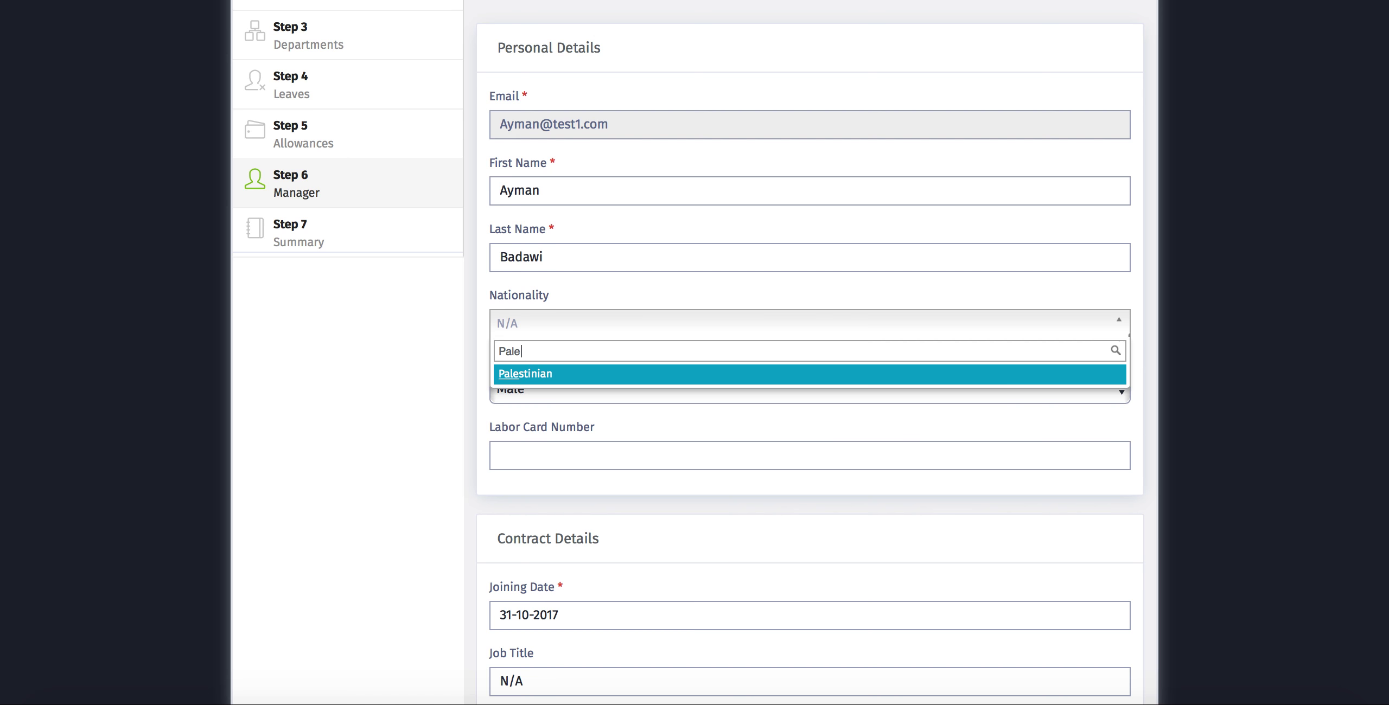
{"action": "left_click", "coordinate": [527, 374]}
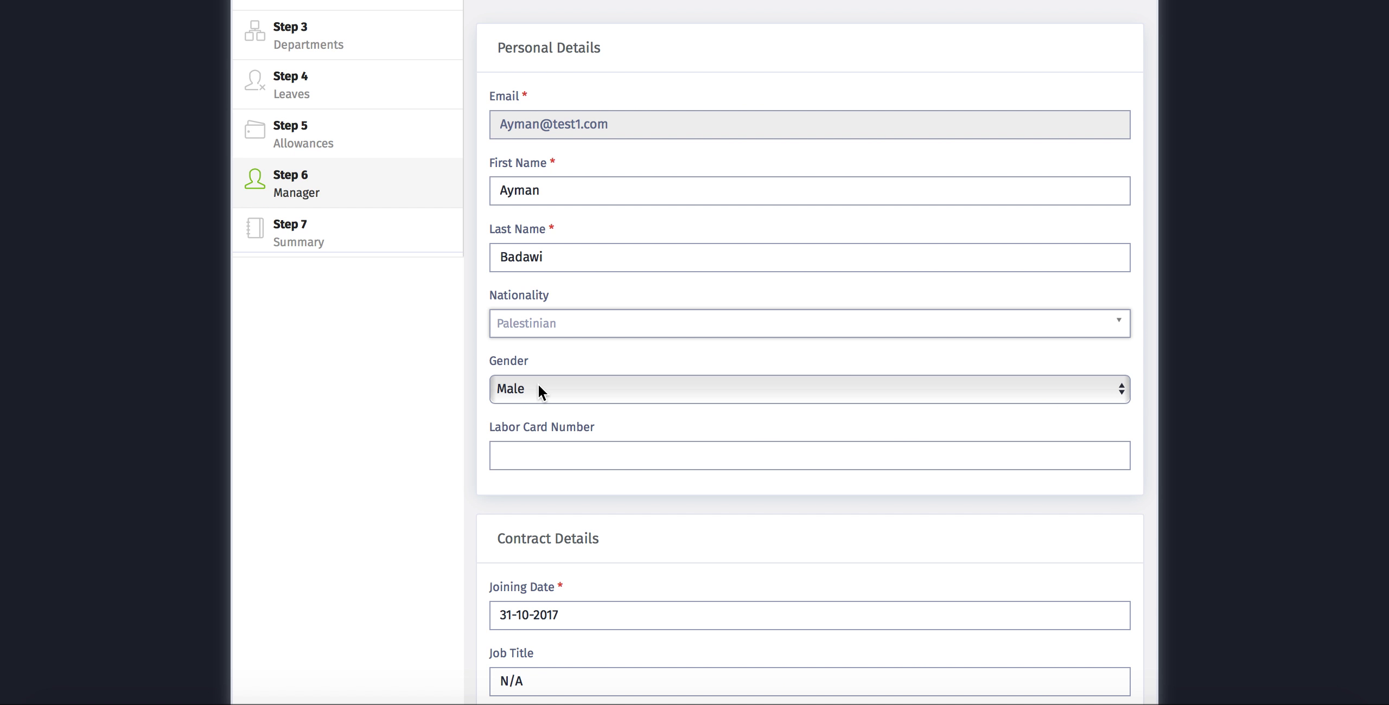
{"action": "left_click", "coordinate": [518, 456]}
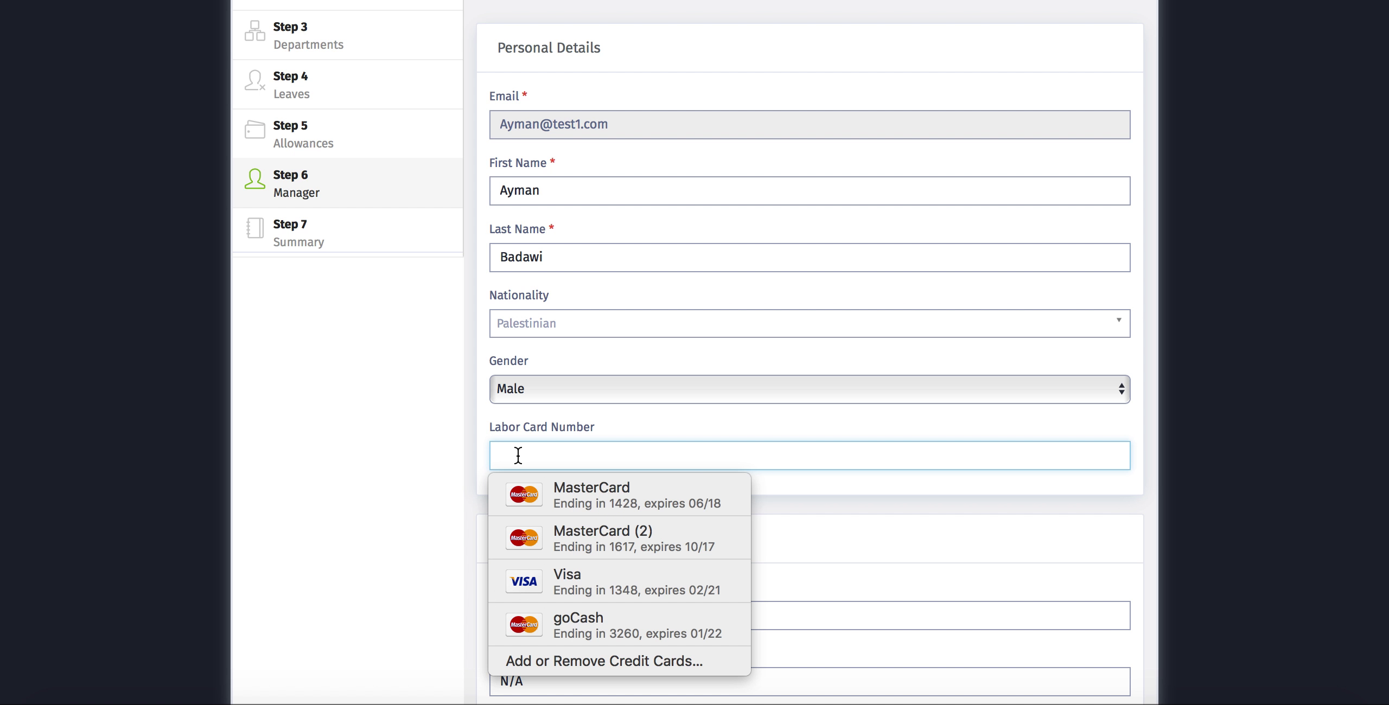
{"action": "left_click", "coordinate": [1256, 472]}
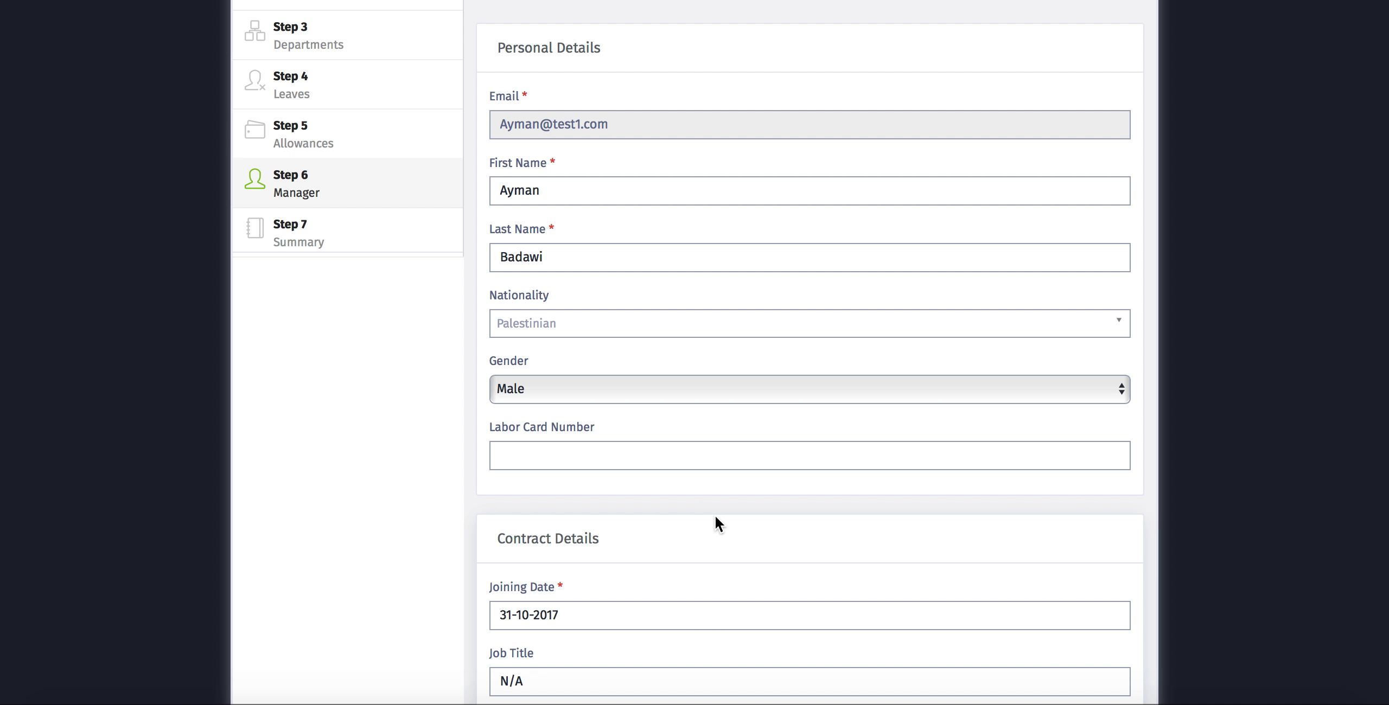
- Set the manager's joining date to 1 May 2013
{"action": "scroll", "coordinate": [715, 517], "scroll_direction": "down", "scroll_amount": 5}
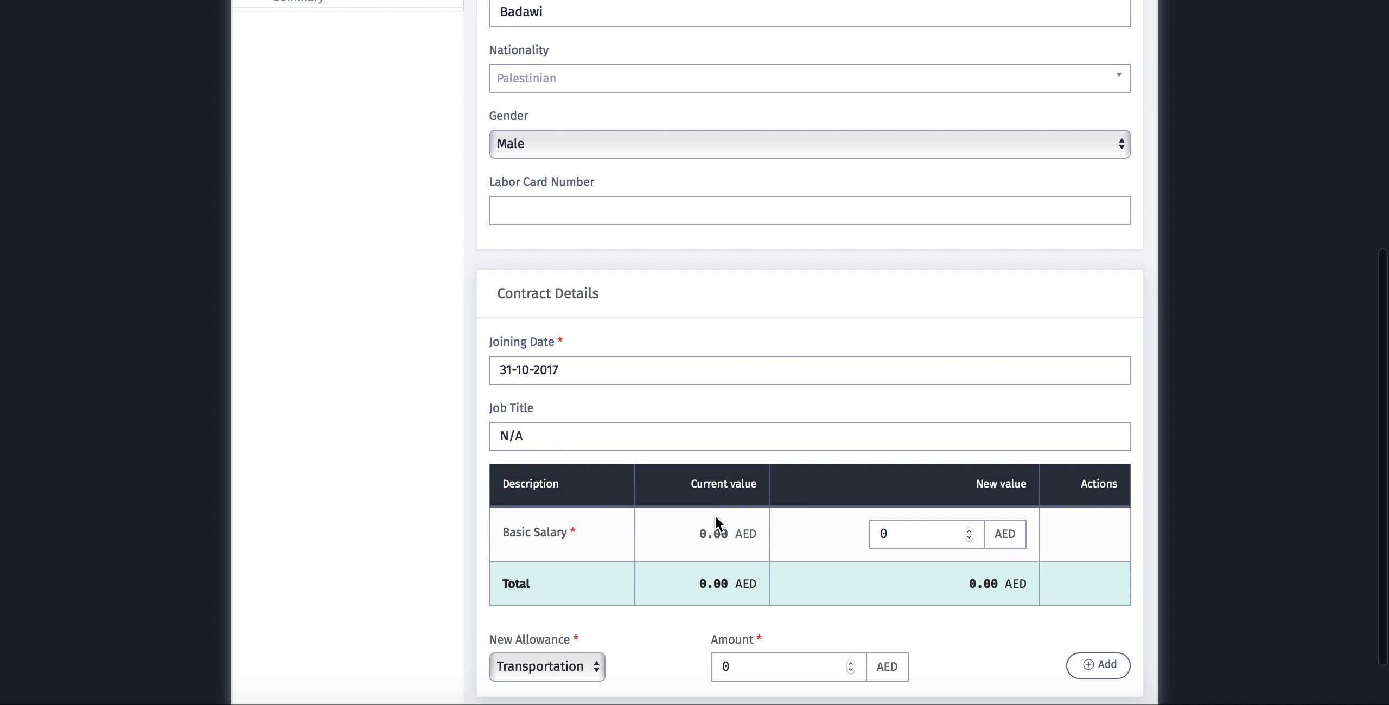
{"action": "left_click", "coordinate": [578, 366]}
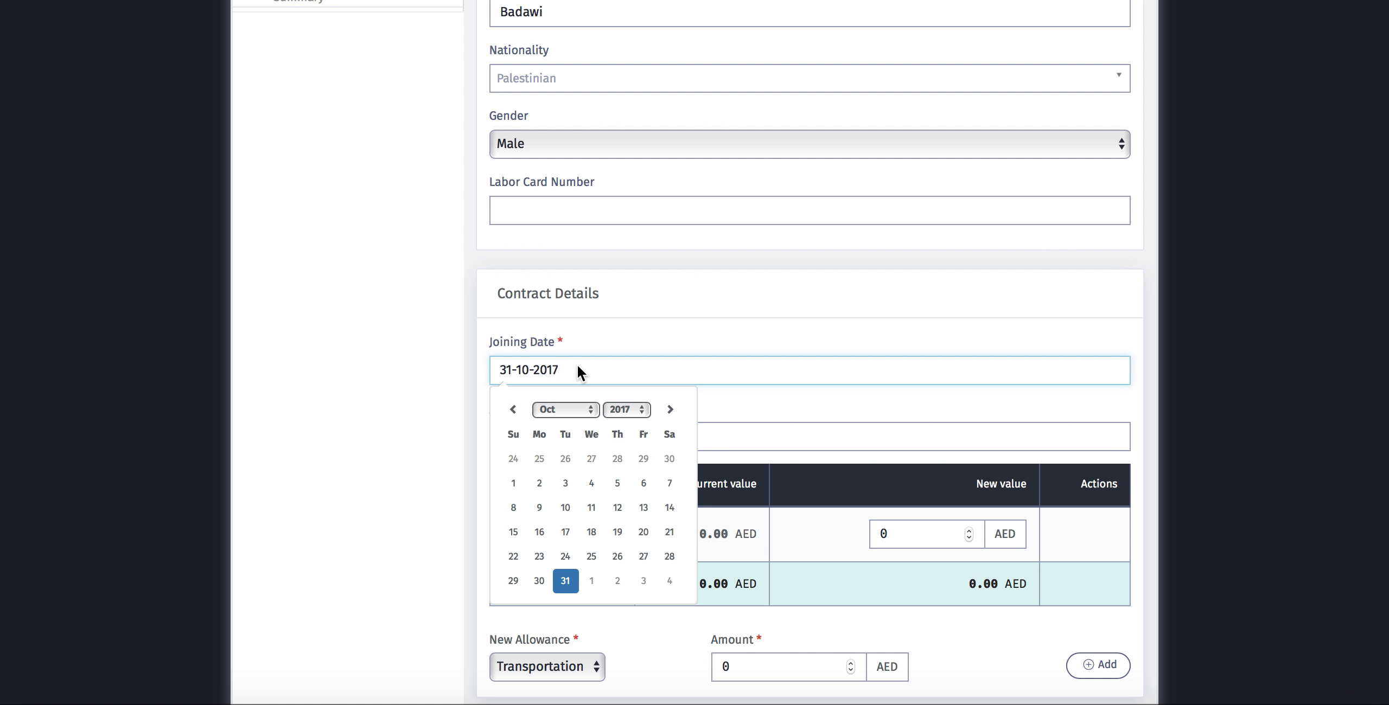
{"action": "left_click", "coordinate": [619, 408]}
{"action": "left_click", "coordinate": [632, 334]}
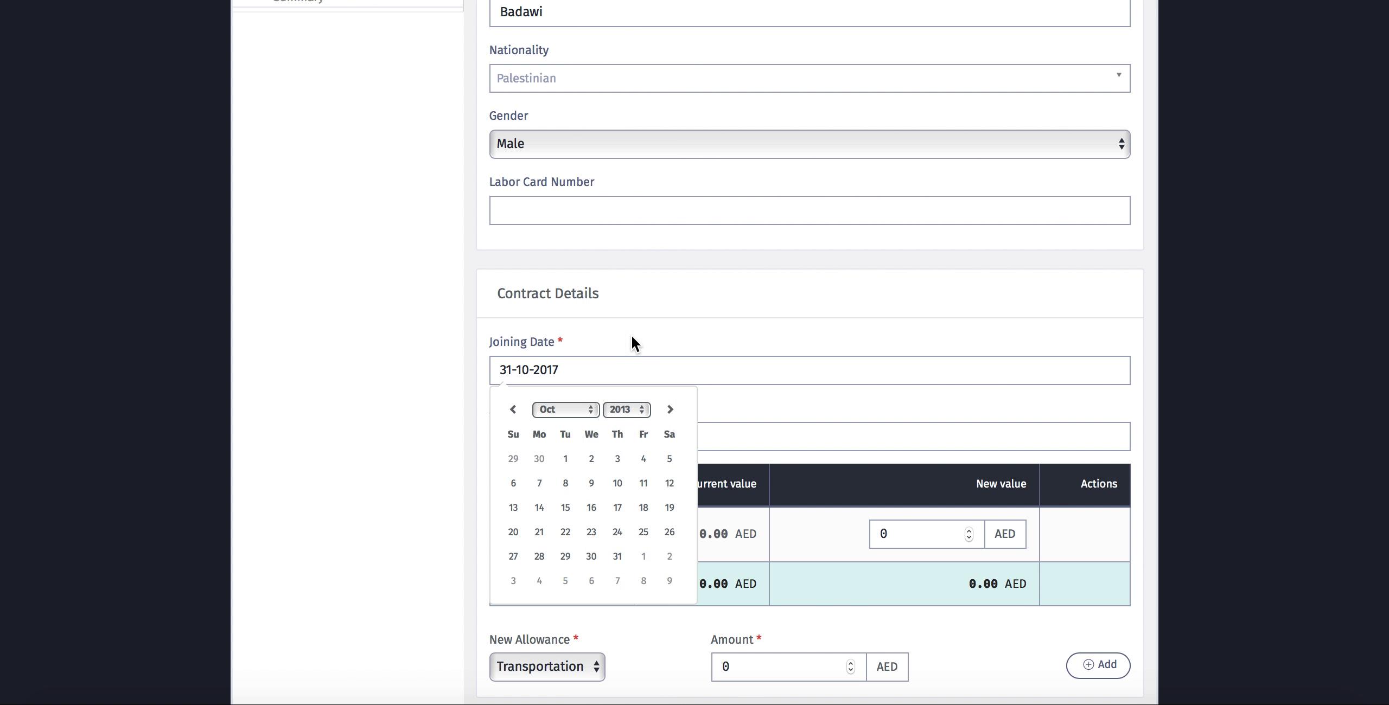
{"action": "left_click", "coordinate": [573, 408]}
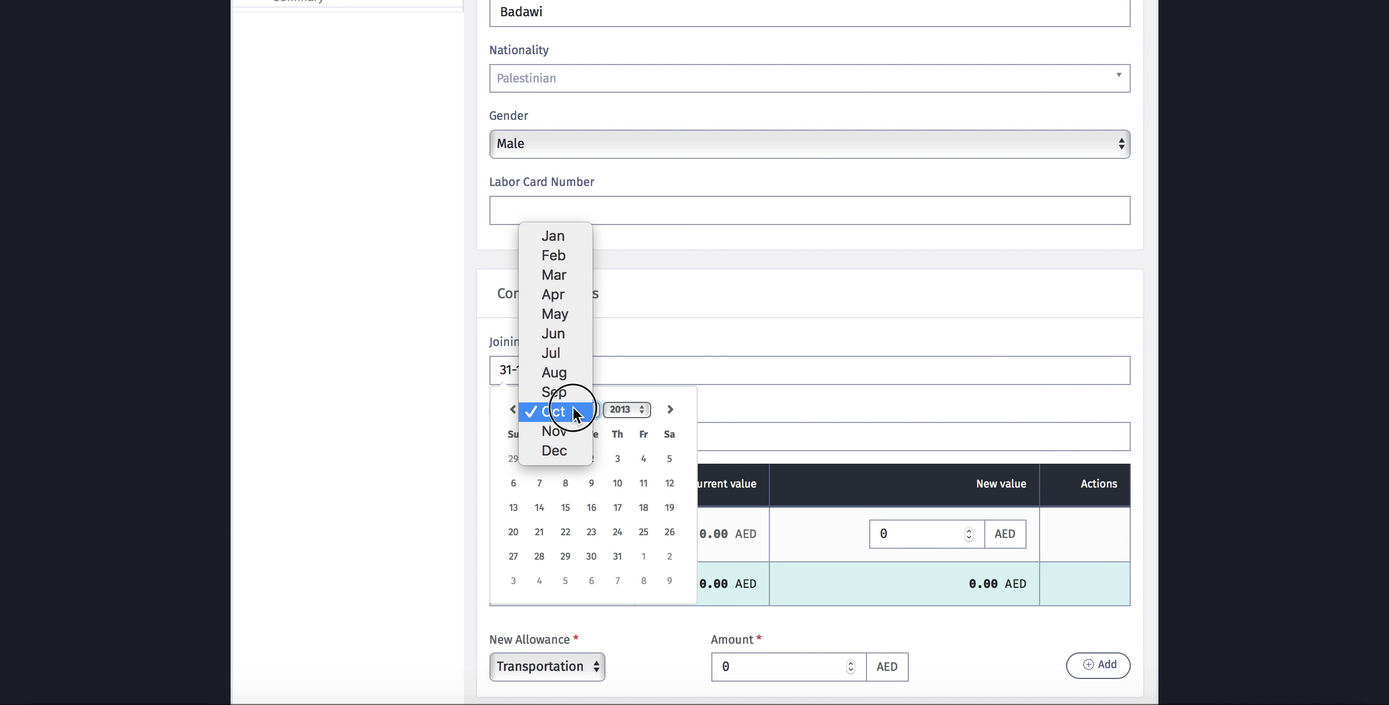
{"action": "left_click", "coordinate": [567, 307]}
{"action": "left_click", "coordinate": [592, 461]}
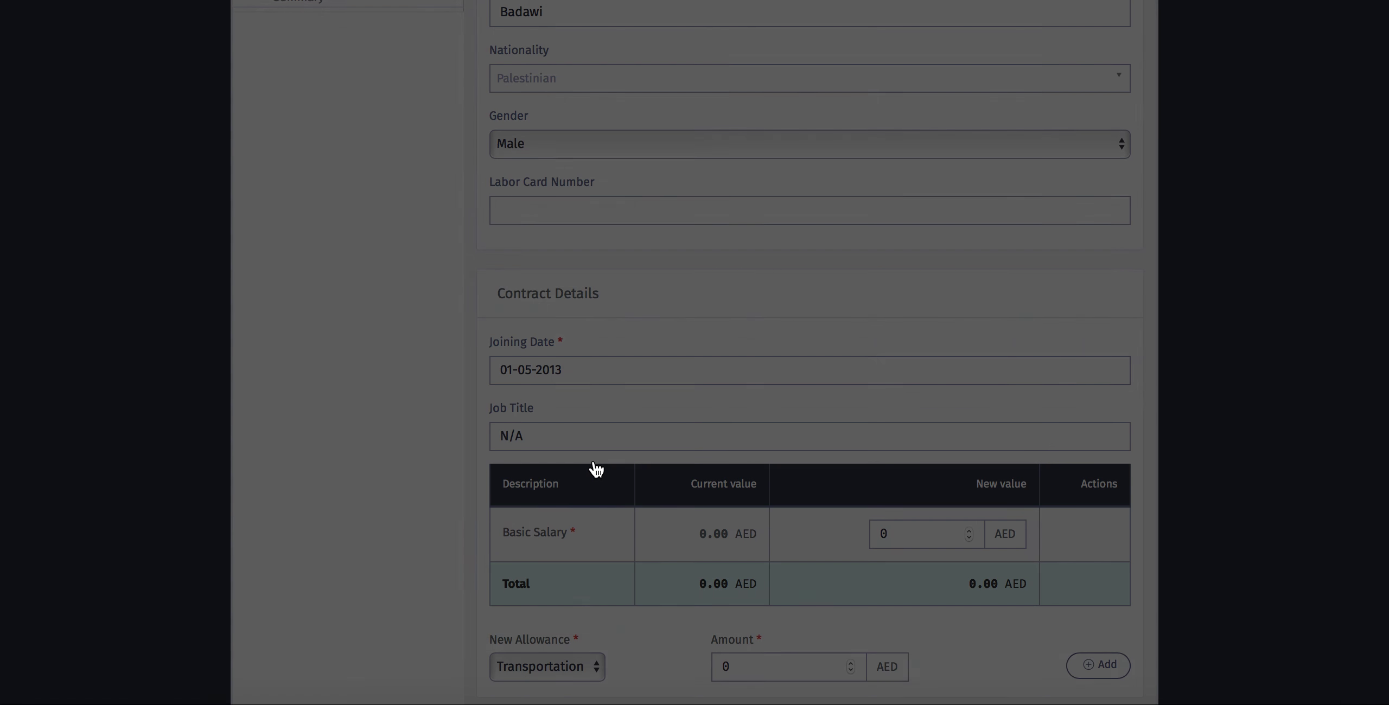
- Replace the N/A job title with Manager
{"action": "left_click_drag", "start_coordinate": [524, 434], "coordinate": [473, 434]}
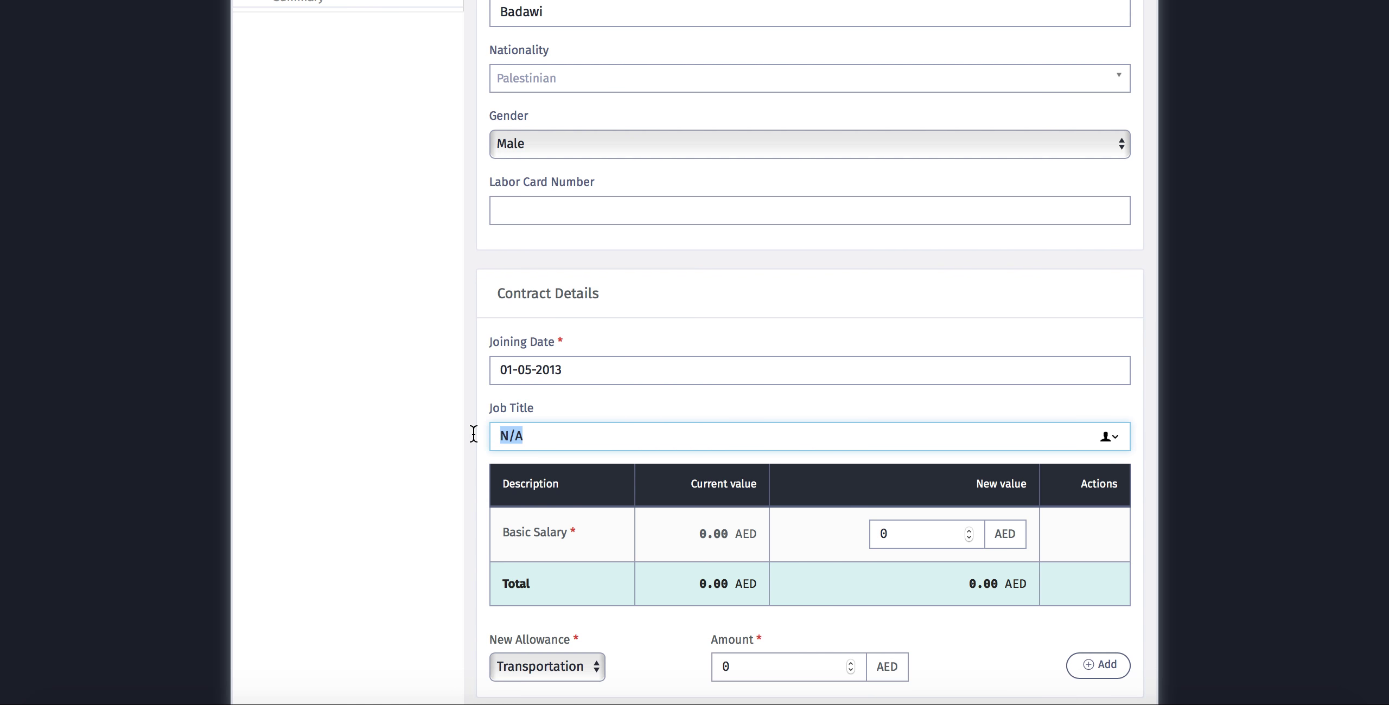
{"action": "type", "text": "Manager"}
{"action": "scroll", "coordinate": [868, 447], "scroll_direction": "down", "scroll_amount": 5}
{"action": "left_click", "coordinate": [1098, 397]}
- Set the basic salary to 10000 AED and pick Transportation as the new allowance type
{"action": "left_click_drag", "start_coordinate": [917, 311], "coordinate": [857, 309]}
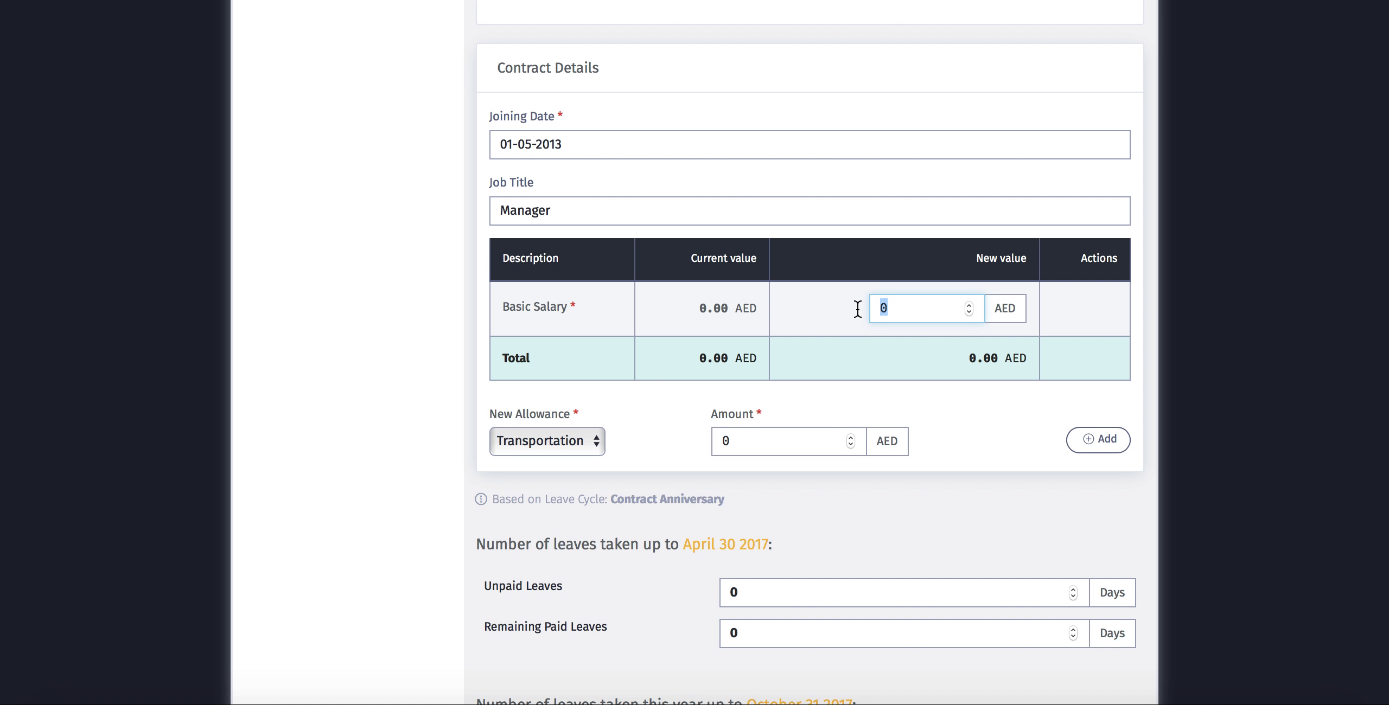
{"action": "type", "text": "10000"}
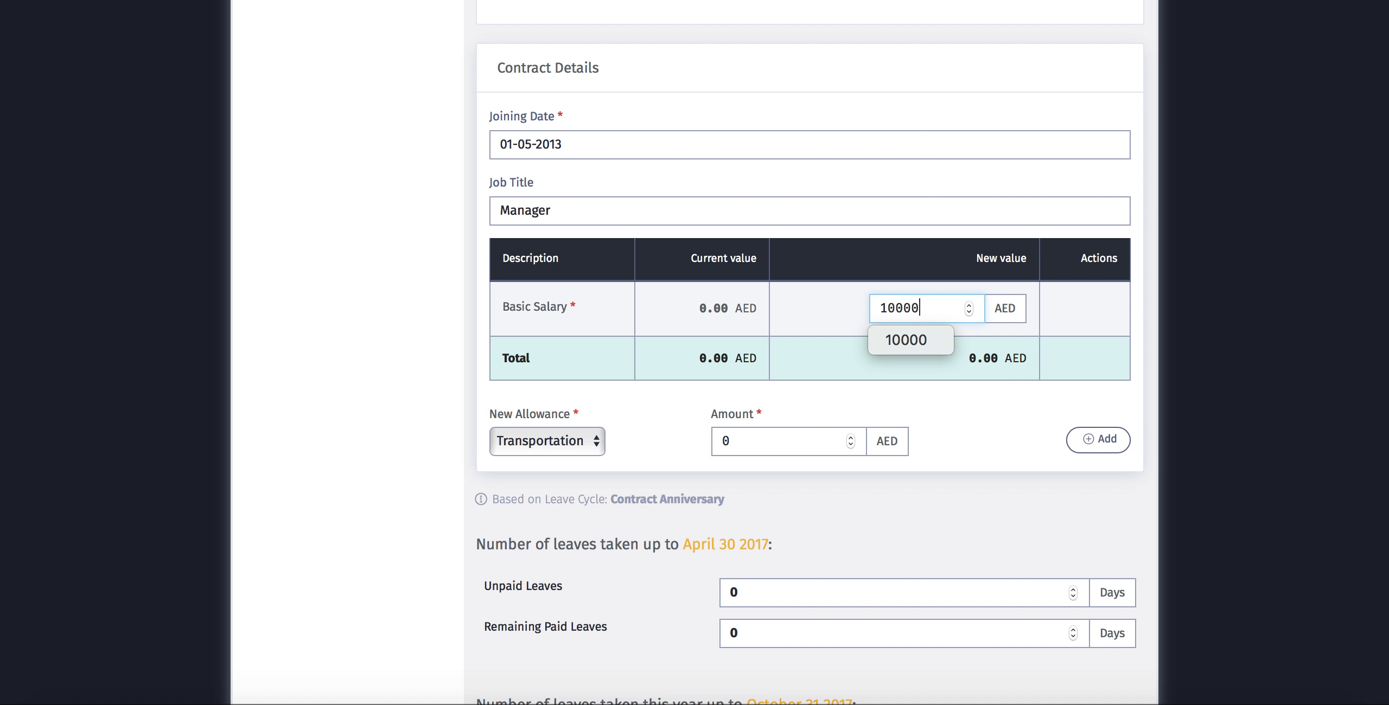
{"action": "left_click", "coordinate": [989, 441]}
{"action": "left_click", "coordinate": [567, 442]}
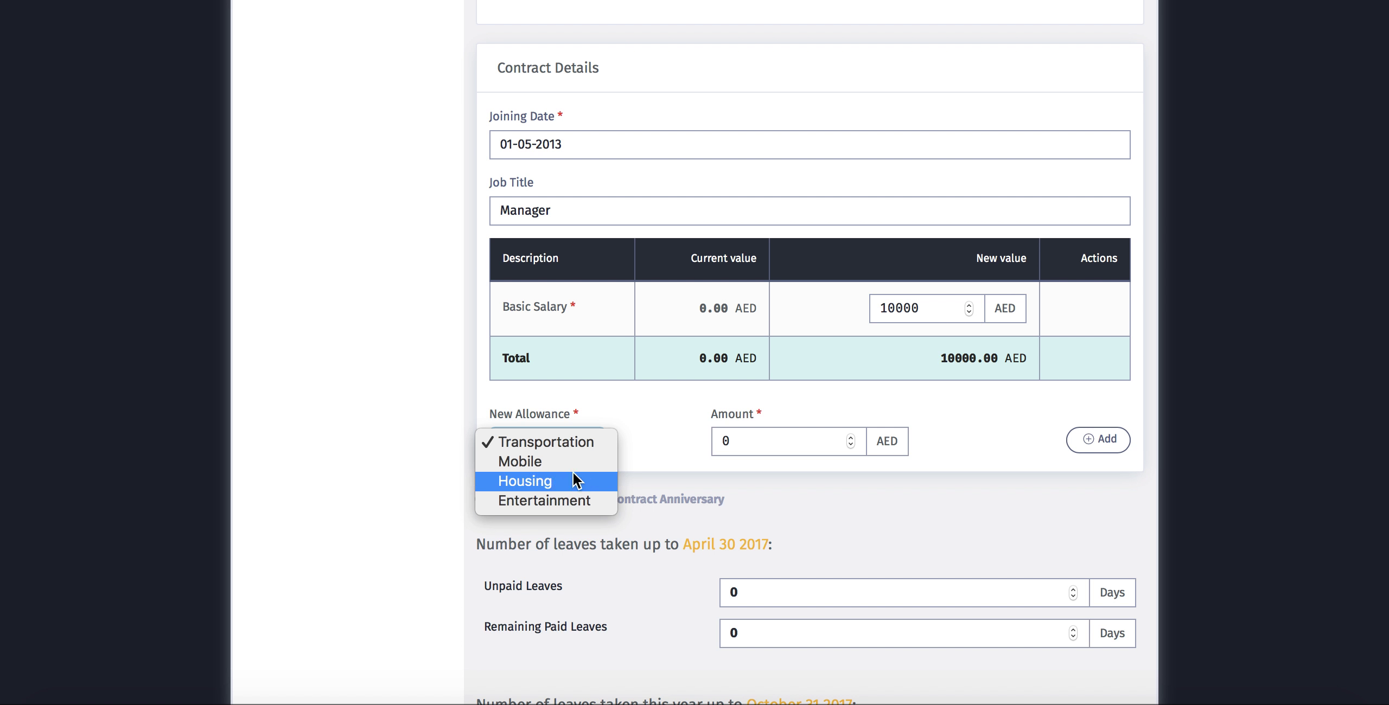
{"action": "left_click", "coordinate": [568, 445]}
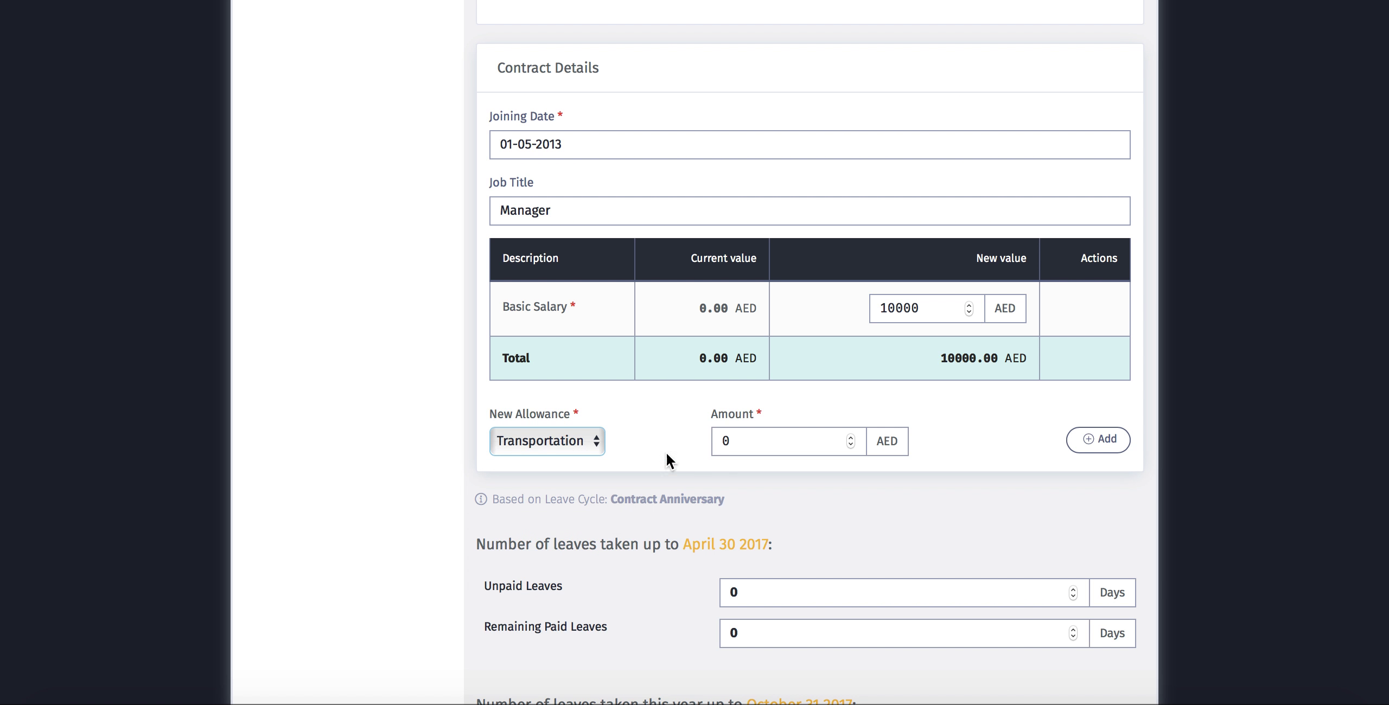
- Add Transportation (1000 AED) and Mobile (1000 AED) allowances to the manager's contract
{"action": "left_click", "coordinate": [754, 441]}
{"action": "type", "text": "1000"}
{"action": "left_click", "coordinate": [1104, 438]}
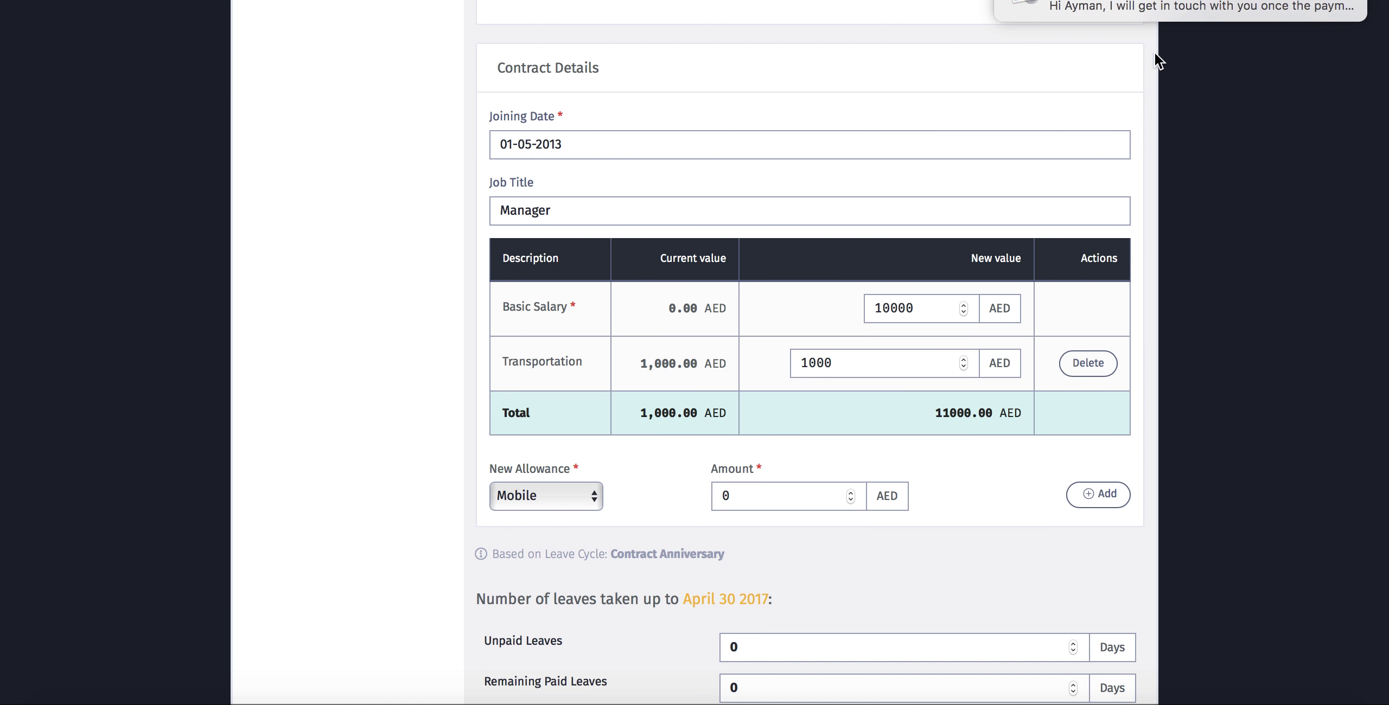
{"action": "left_click", "coordinate": [552, 506]}
{"action": "left_click", "coordinate": [551, 499]}
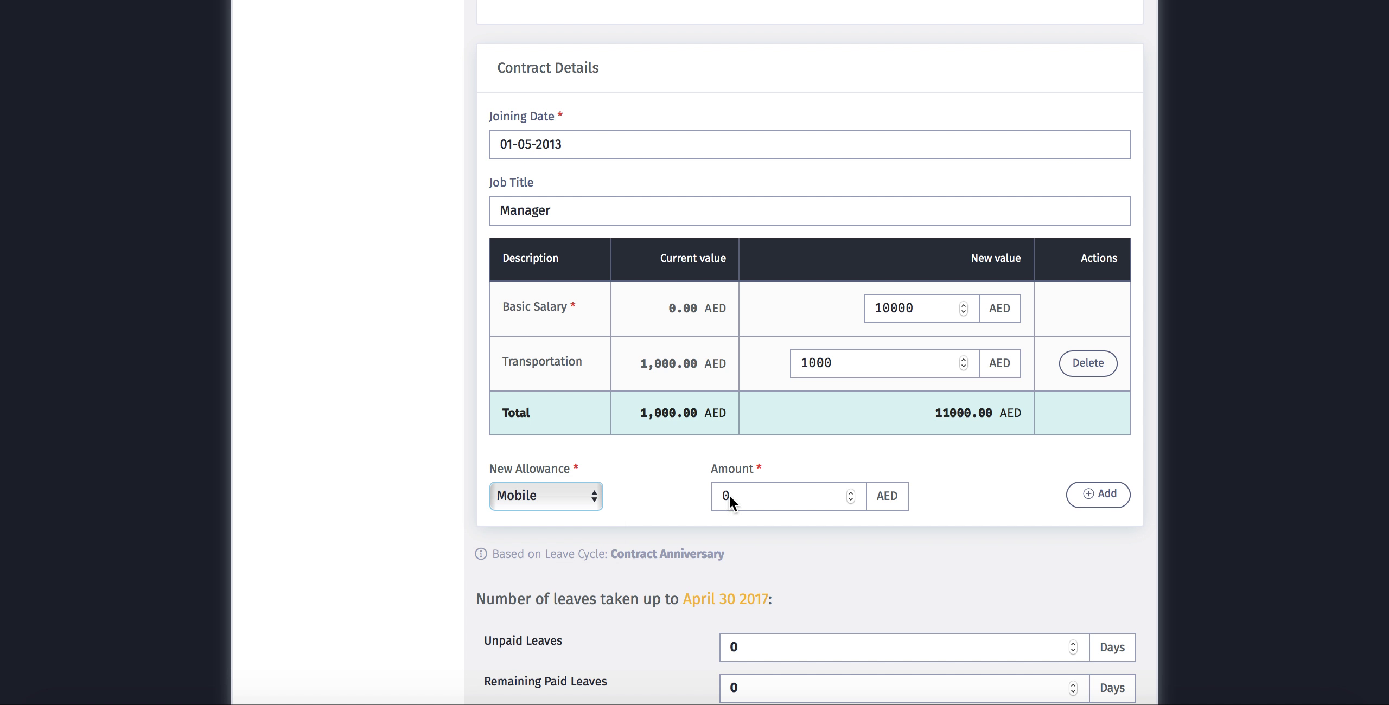
{"action": "left_click", "coordinate": [724, 496]}
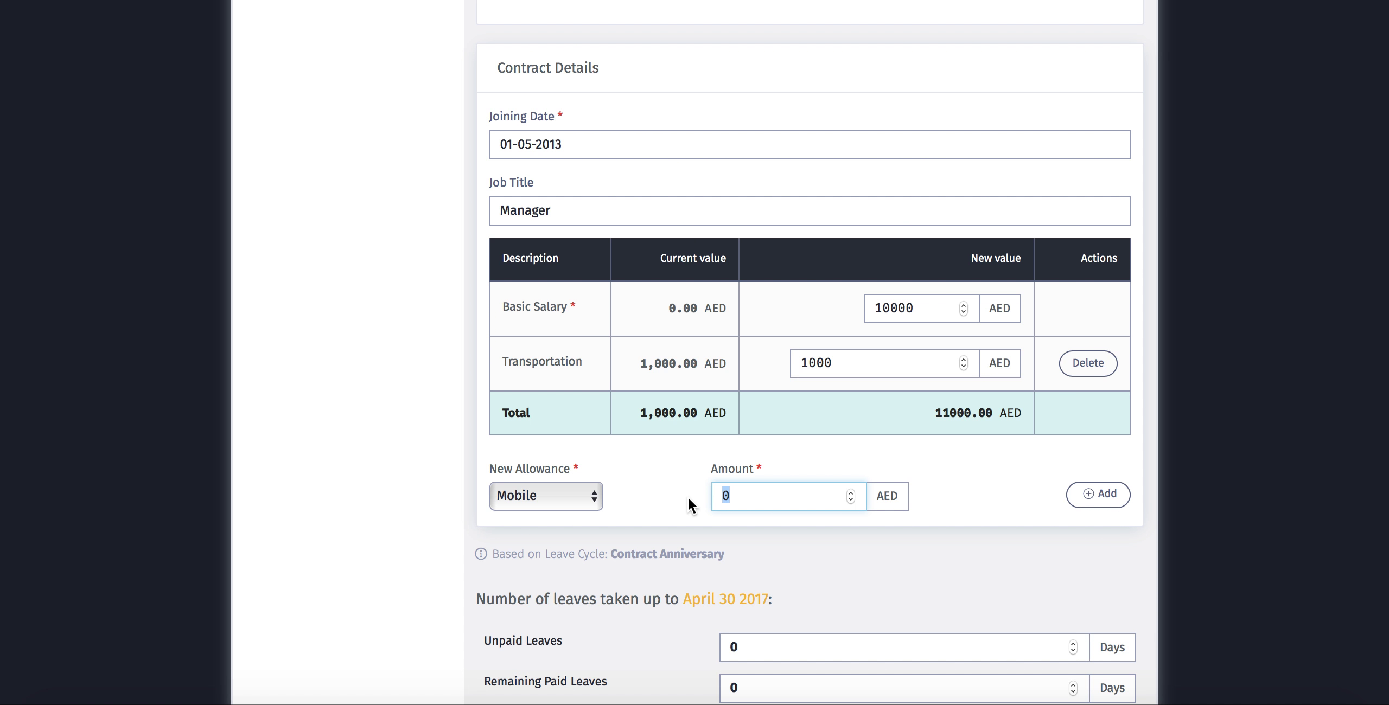
{"action": "type", "text": "1000"}
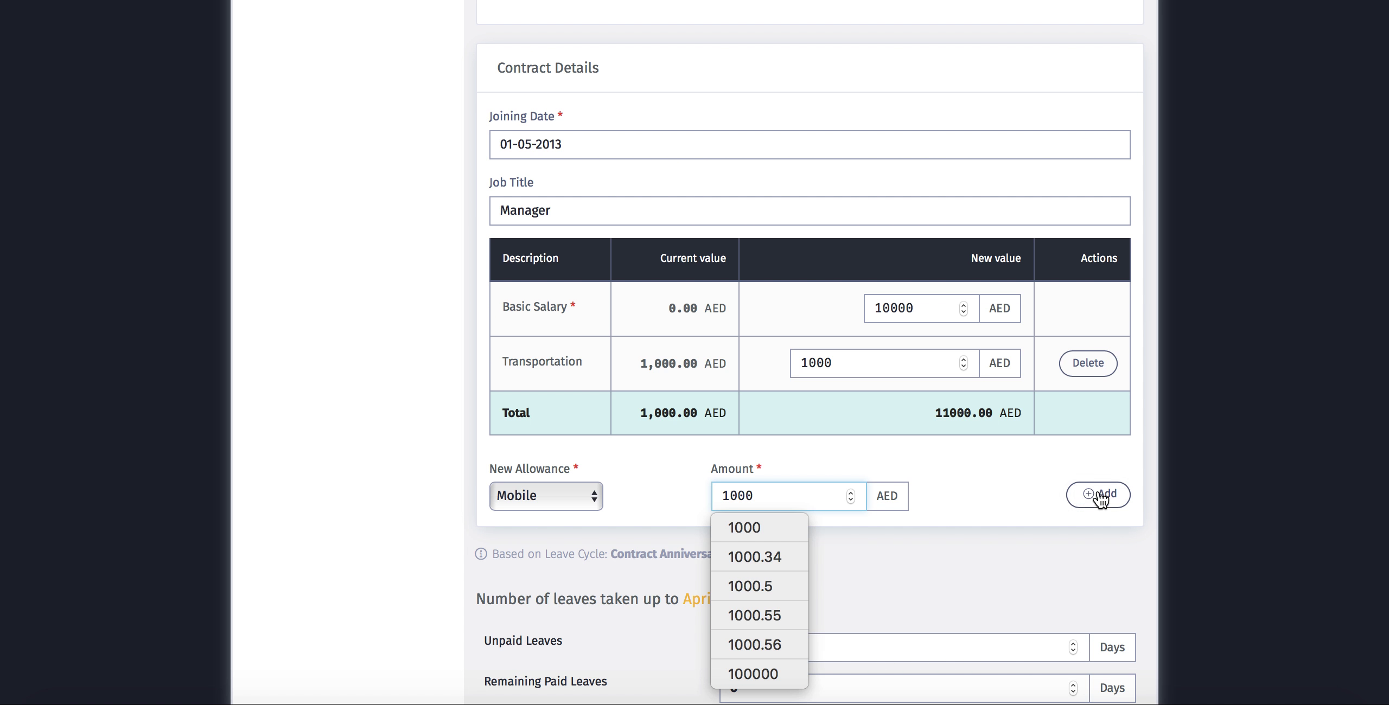
{"action": "left_click", "coordinate": [1106, 497]}
{"action": "scroll", "coordinate": [703, 443], "scroll_direction": "down", "scroll_amount": 3}
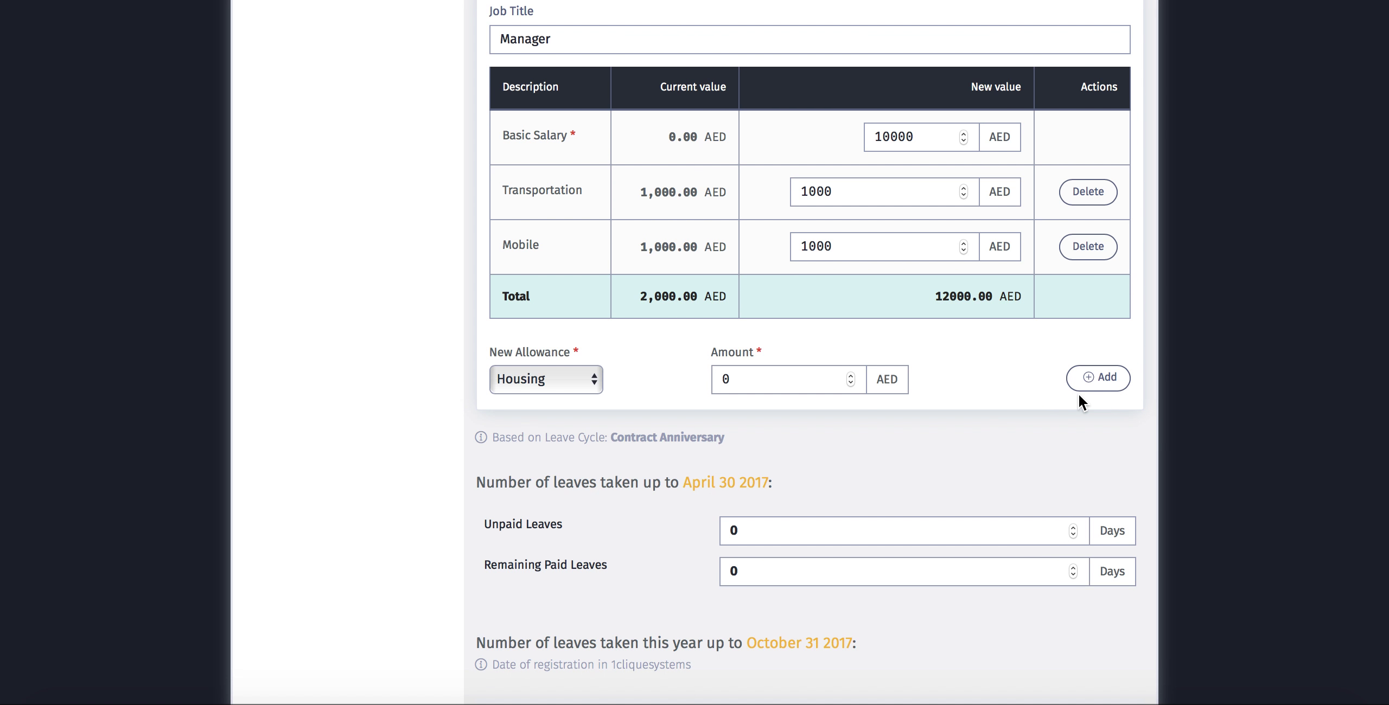
{"action": "scroll", "coordinate": [803, 476], "scroll_direction": "down", "scroll_amount": 5}
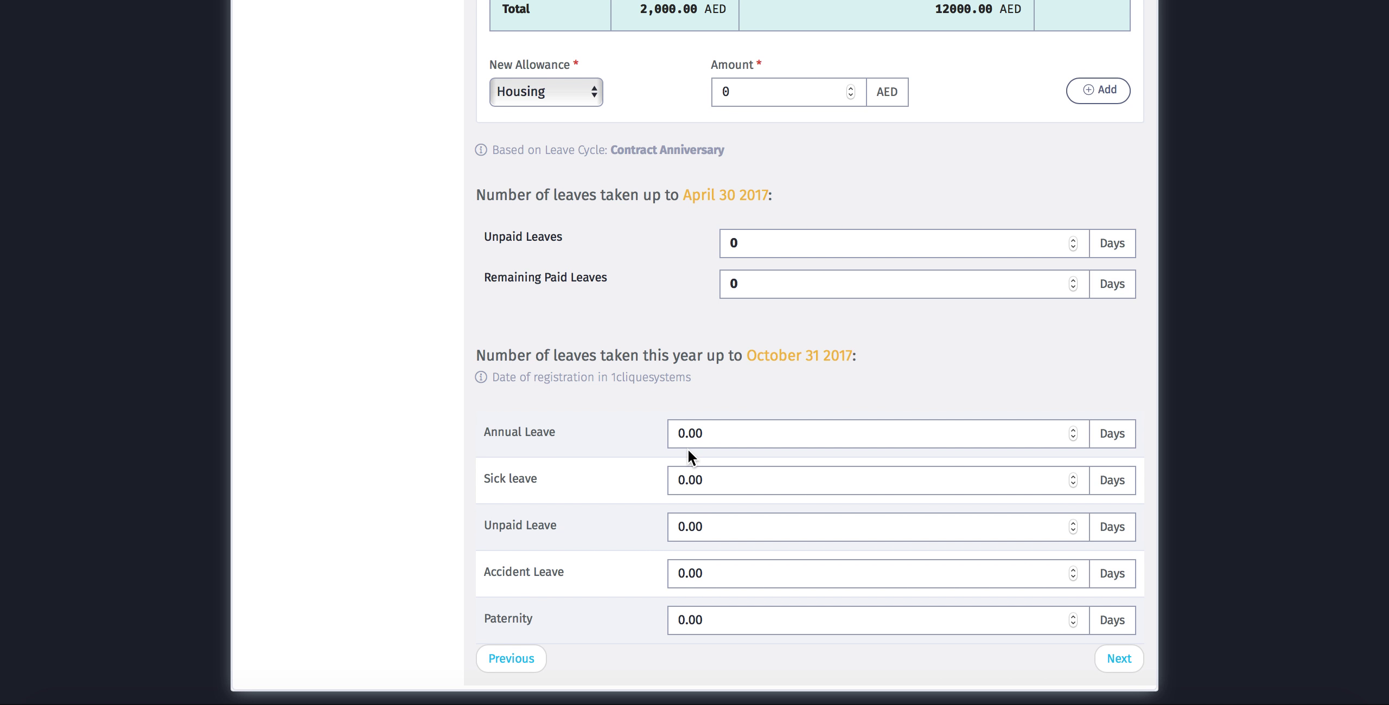
- Enter 5 unpaid leave days and 10 remaining paid leave days up to April 30 2017
{"action": "scroll", "coordinate": [603, 389], "scroll_direction": "up", "scroll_amount": 2}
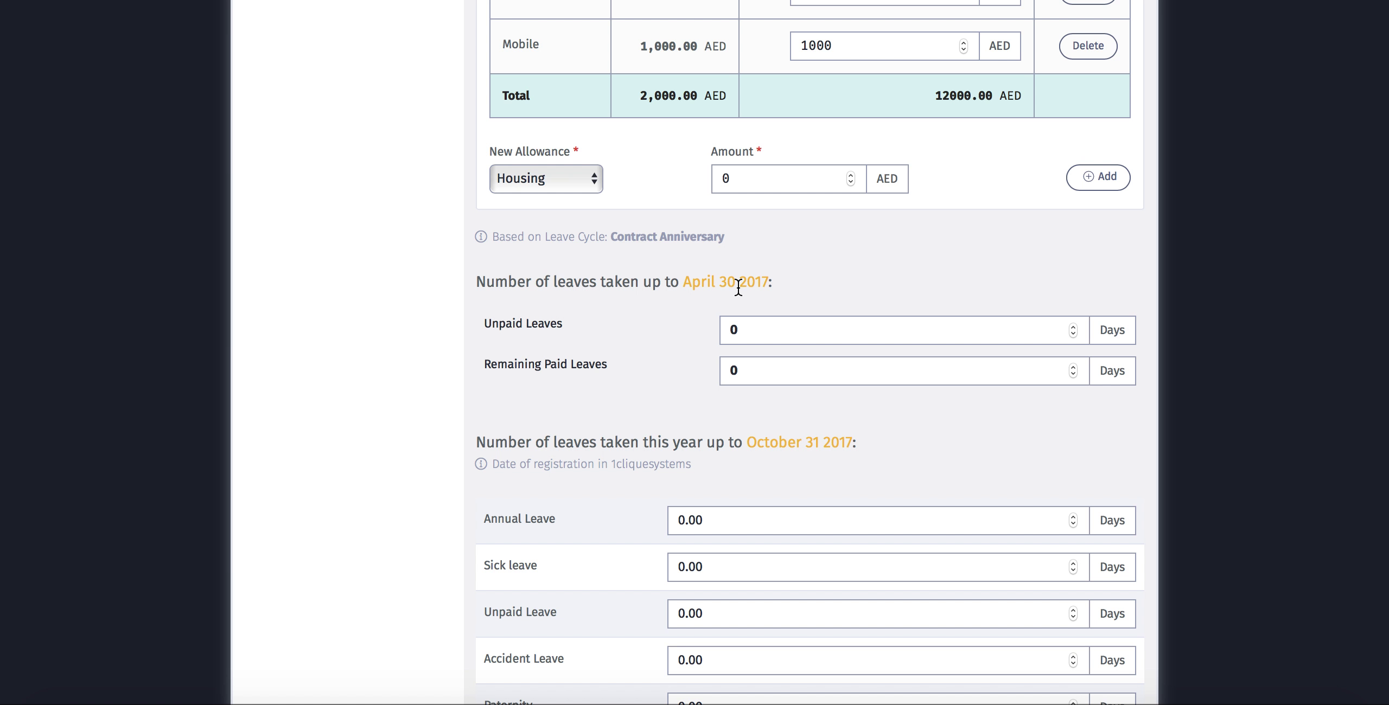
{"action": "left_click_drag", "start_coordinate": [757, 328], "coordinate": [705, 327]}
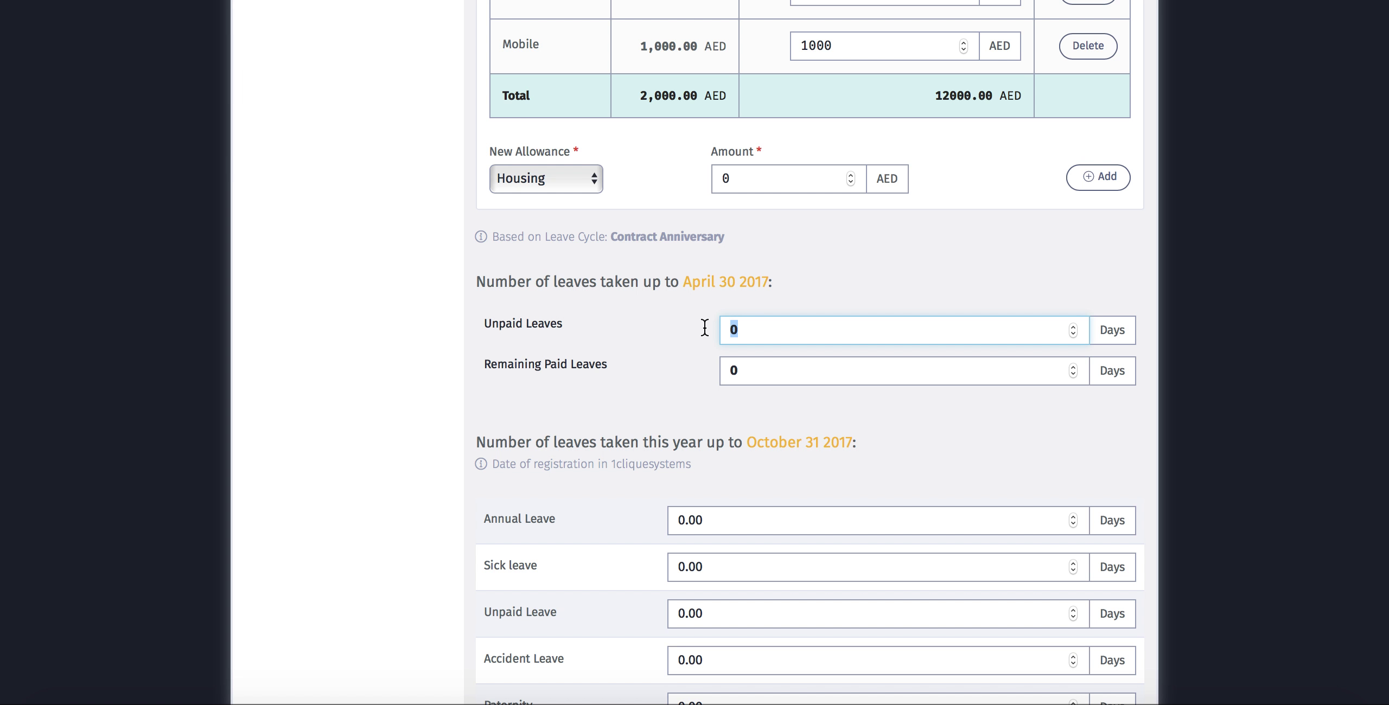
{"action": "type", "text": "5"}
{"action": "left_click", "coordinate": [607, 345]}
{"action": "left_click", "coordinate": [772, 371]}
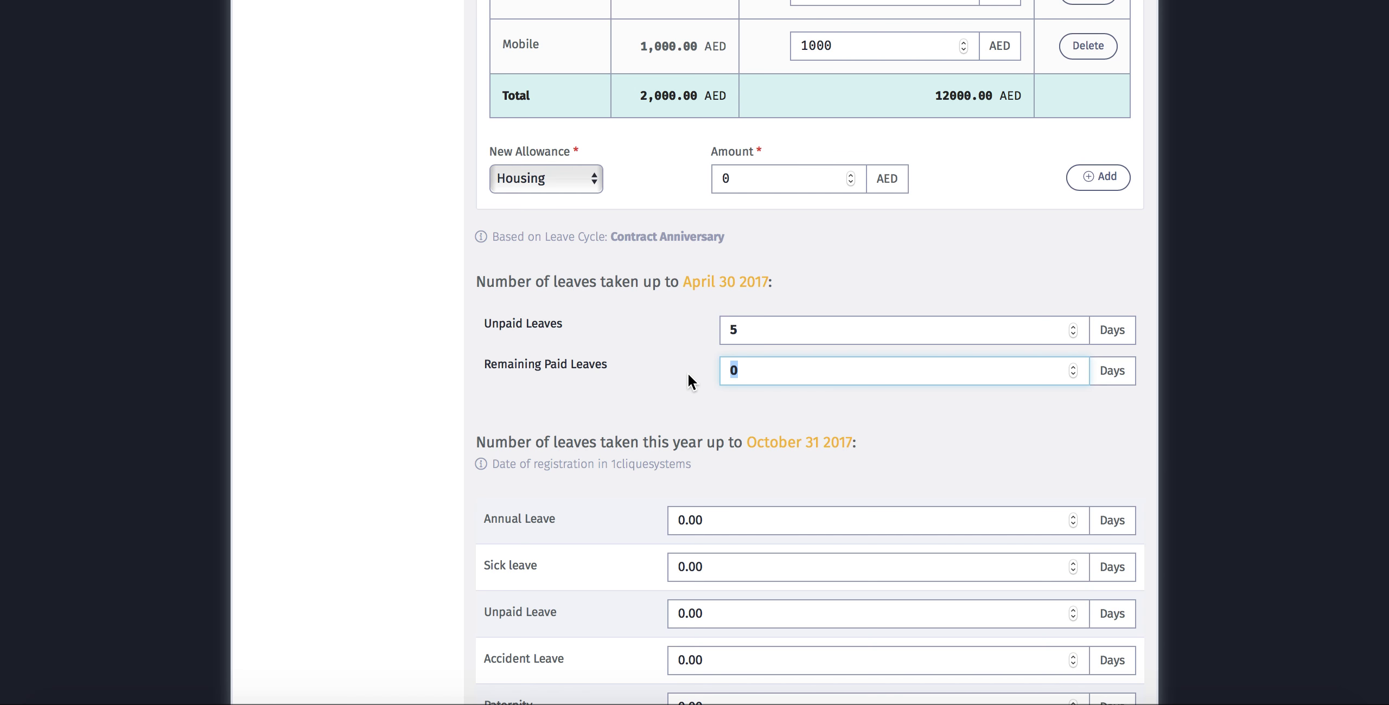
{"action": "type", "text": "10"}
{"action": "left_click", "coordinate": [600, 426]}
- Record 5 annual leave days and 2 sick leave days for this year
{"action": "scroll", "coordinate": [599, 428], "scroll_direction": "down", "scroll_amount": 3}
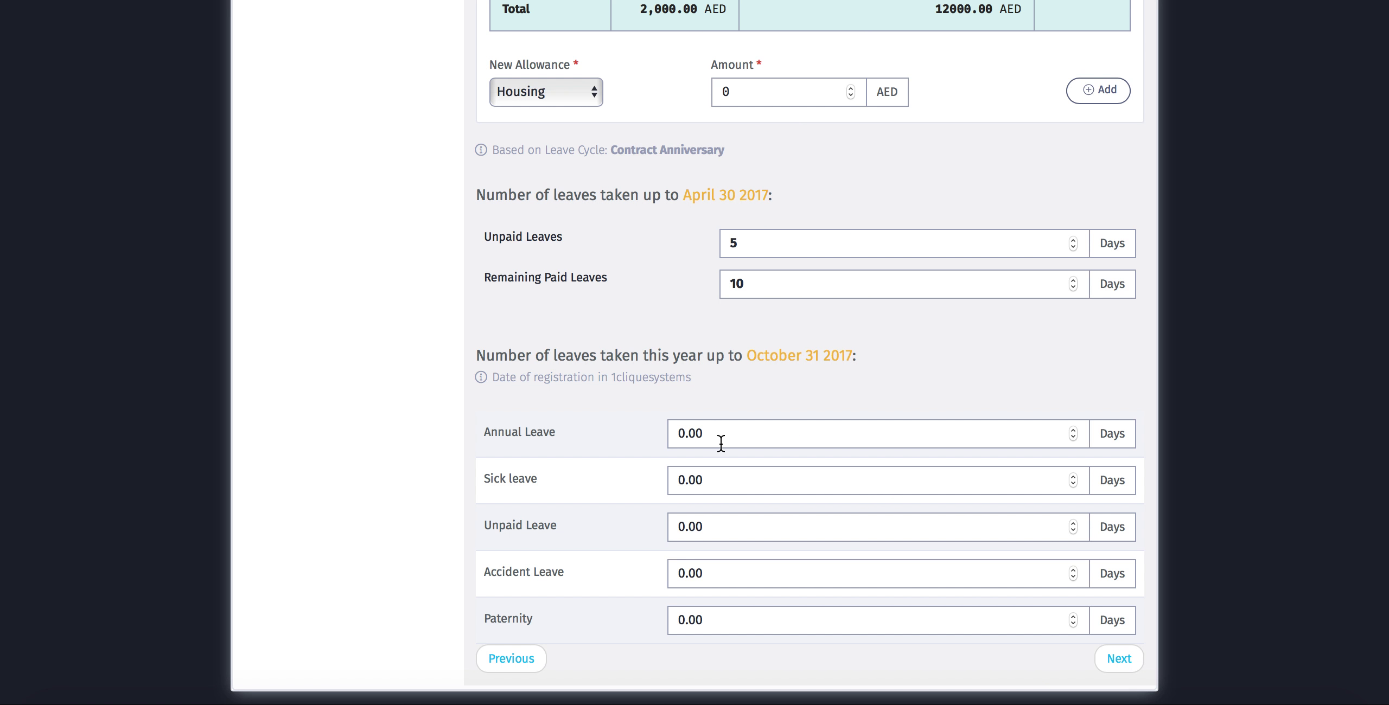
{"action": "left_click_drag", "start_coordinate": [722, 435], "coordinate": [633, 434]}
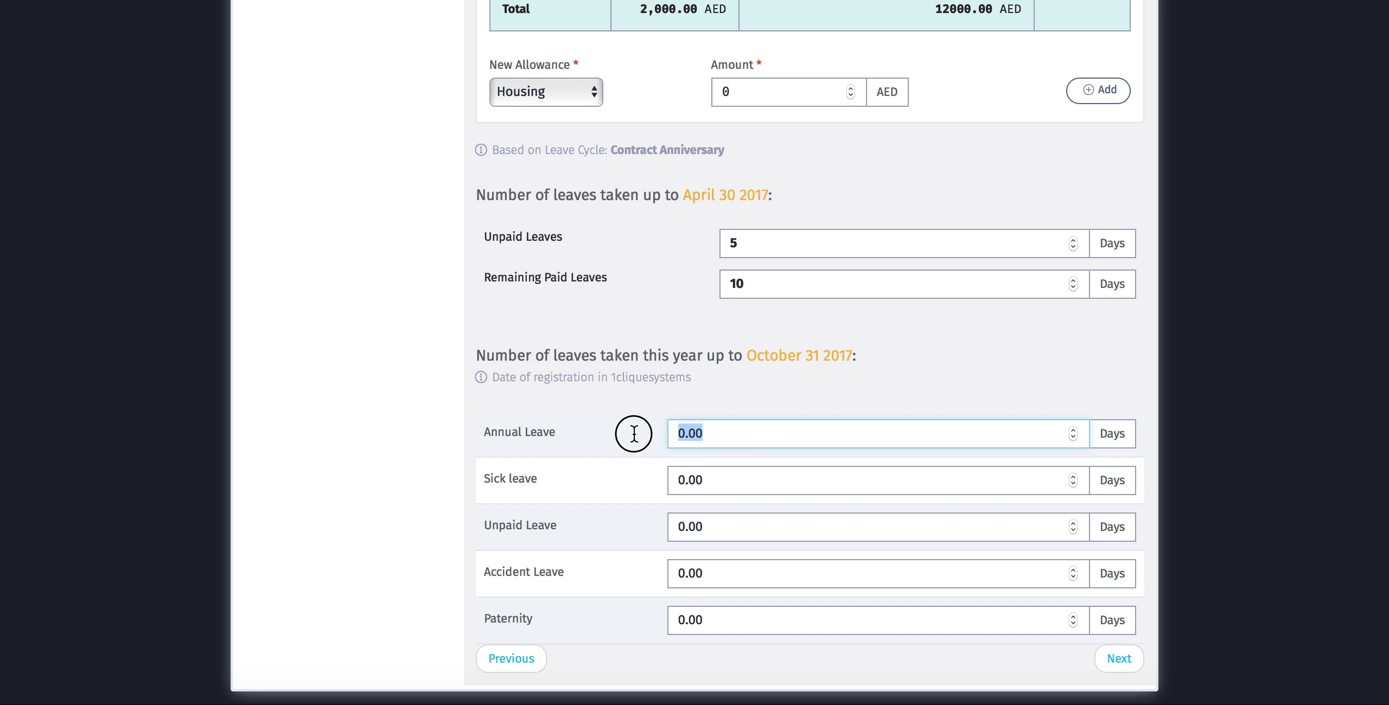
{"action": "type", "text": "5"}
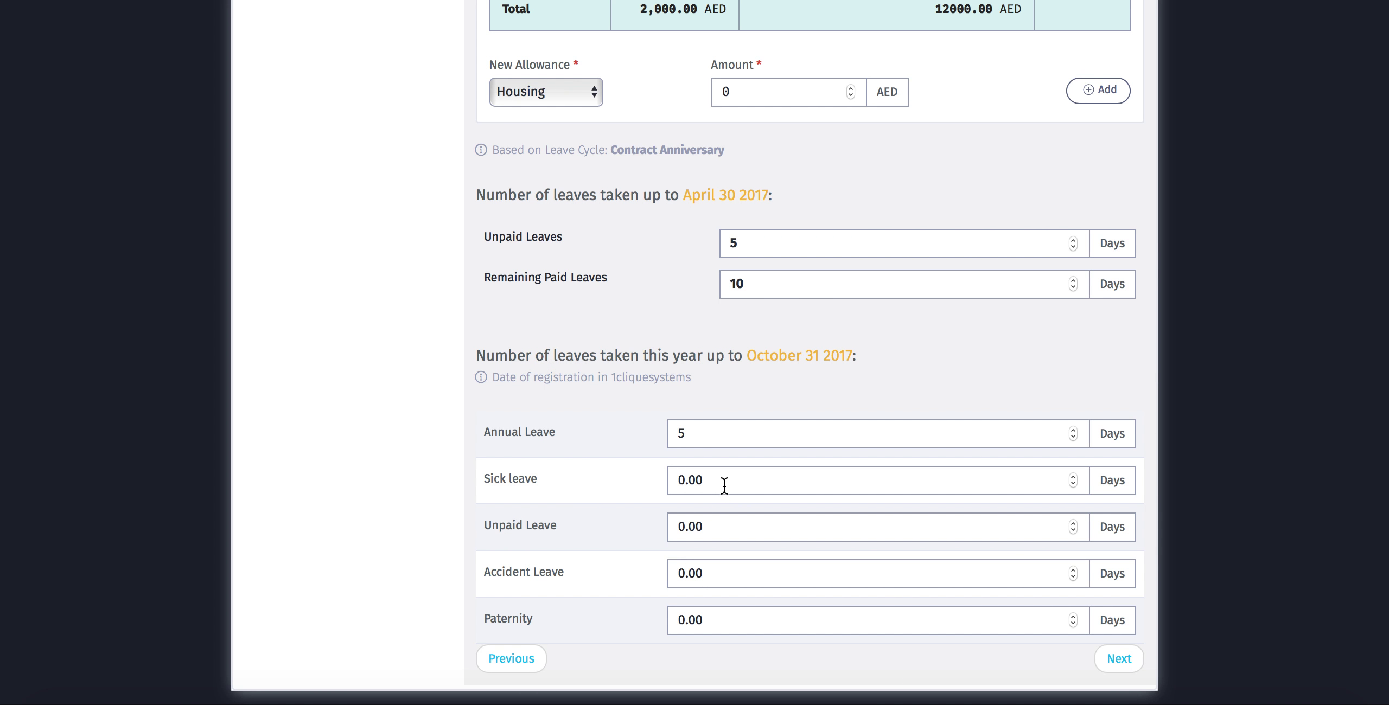
{"action": "left_click_drag", "start_coordinate": [722, 483], "coordinate": [624, 487]}
{"action": "type", "text": "2"}
- Review the Step 7 summary and finish setup, landing on the Afofa Trading LLC dashboard
{"action": "left_click", "coordinate": [1133, 657]}
{"action": "scroll", "coordinate": [859, 382], "scroll_direction": "down", "scroll_amount": 1}
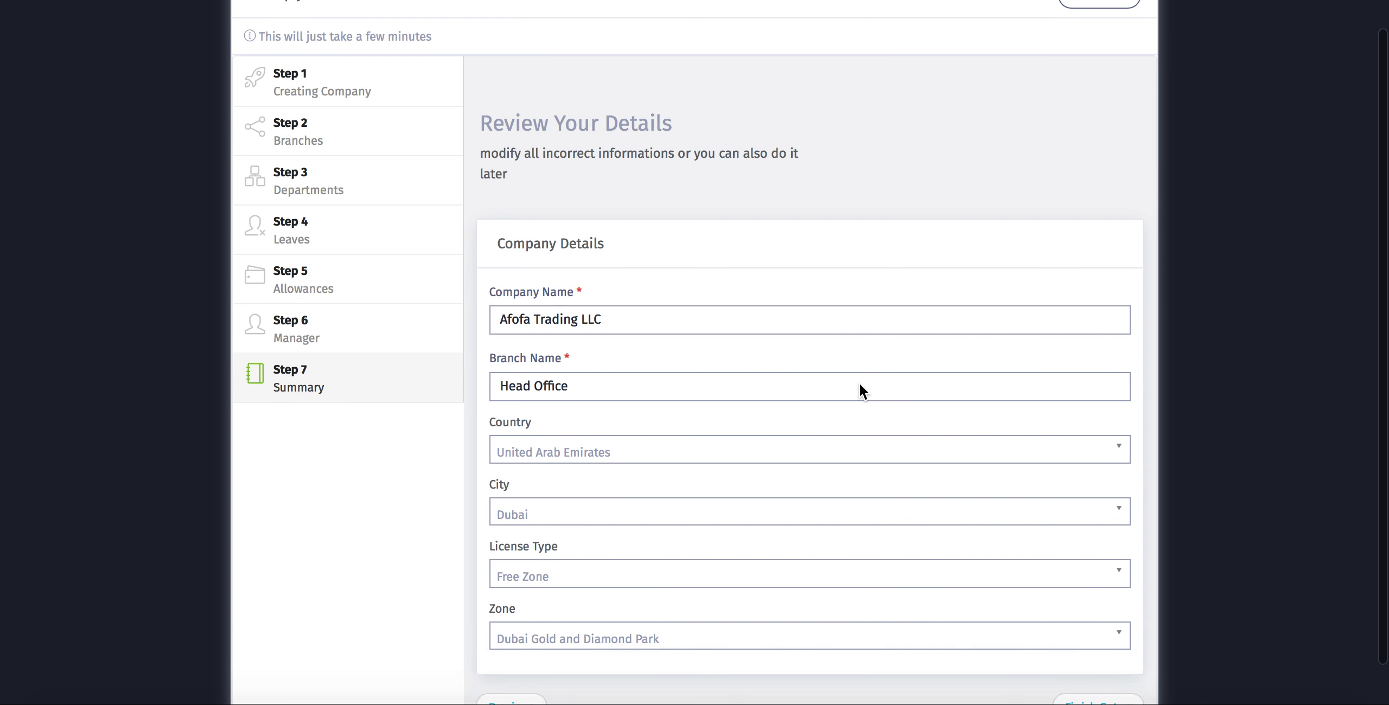
{"action": "scroll", "coordinate": [859, 382], "scroll_direction": "down", "scroll_amount": 2}
{"action": "scroll", "coordinate": [859, 382], "scroll_direction": "up", "scroll_amount": 2}
{"action": "scroll", "coordinate": [859, 382], "scroll_direction": "down", "scroll_amount": 2}
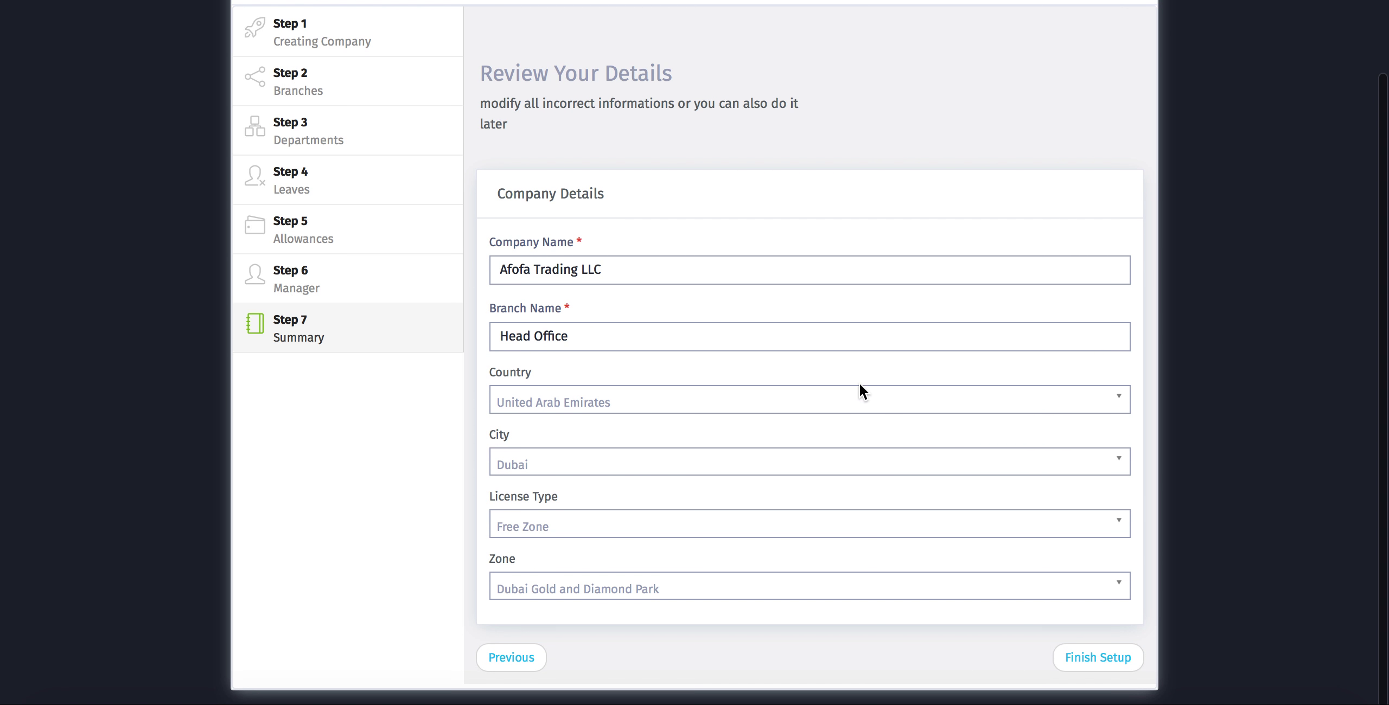
{"action": "left_click", "coordinate": [1105, 669]}
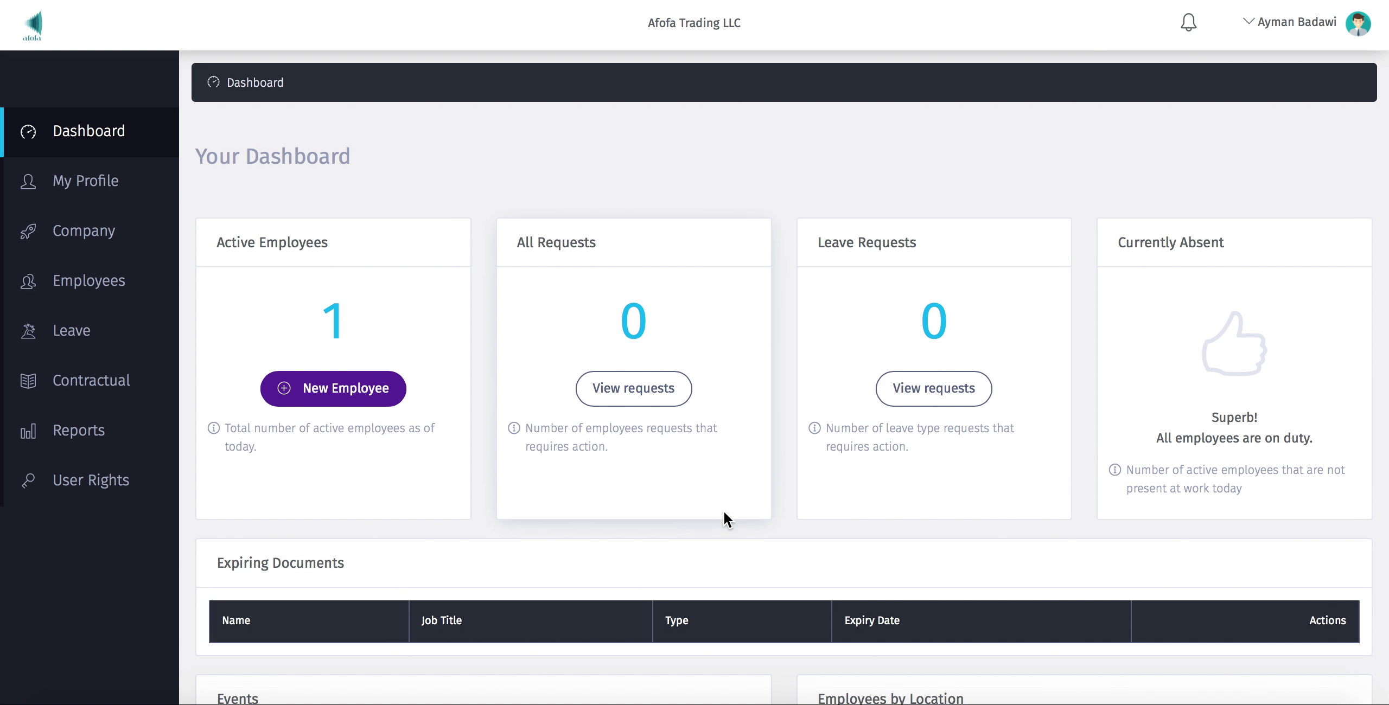
{"action": "scroll", "coordinate": [723, 510], "scroll_direction": "down", "scroll_amount": 8}
{"action": "scroll", "coordinate": [723, 510], "scroll_direction": "up", "scroll_amount": 2}
{"action": "scroll", "coordinate": [723, 510], "scroll_direction": "up", "scroll_amount": 5}
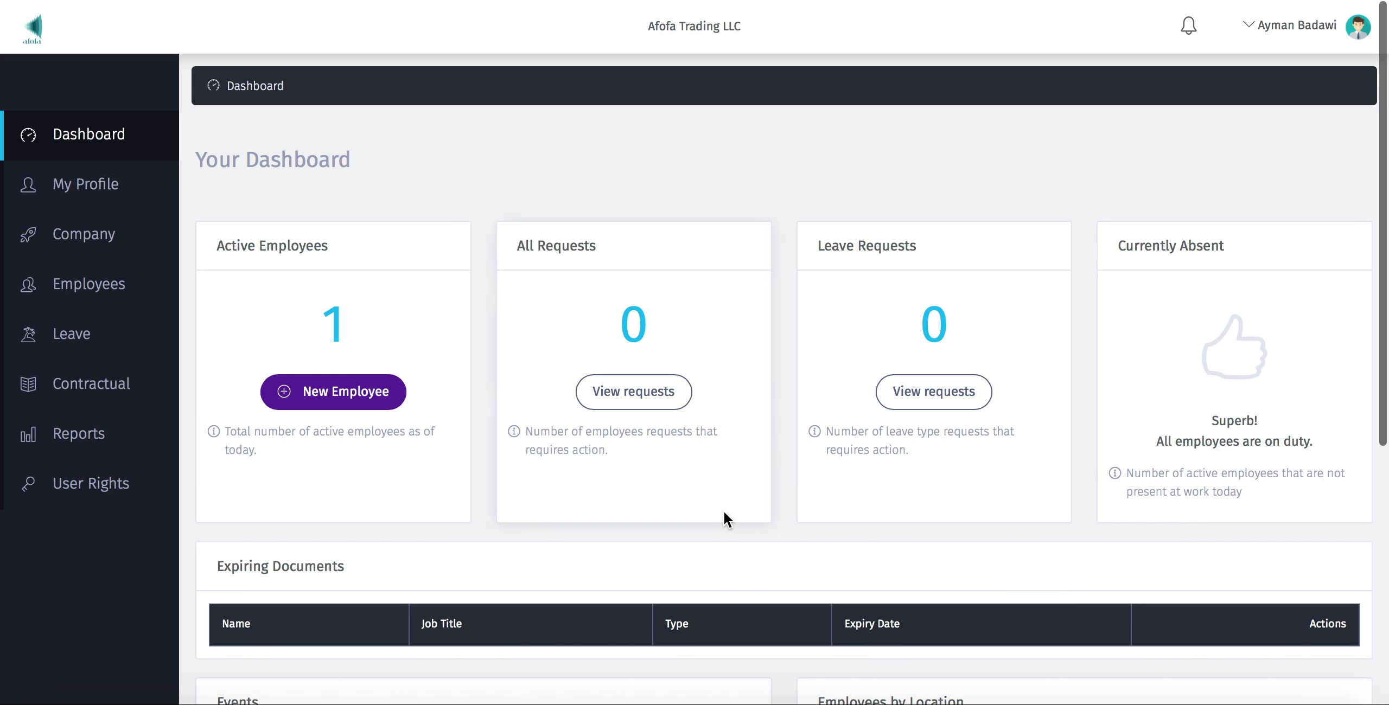